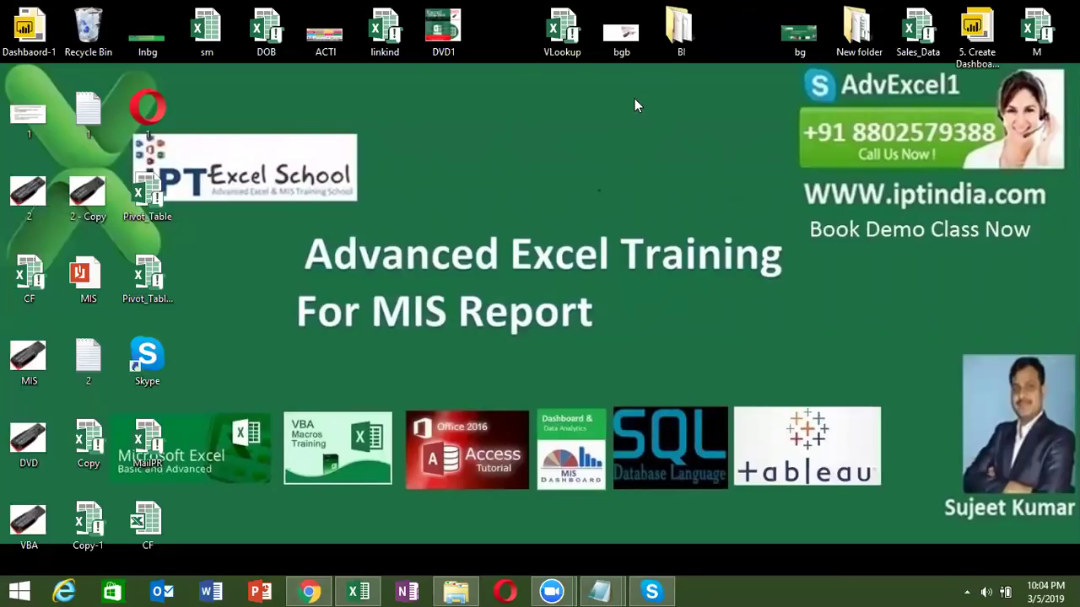
# Launch Excel from its taskbar icon to get a blank new workbook
pyautogui.click(370, 591)
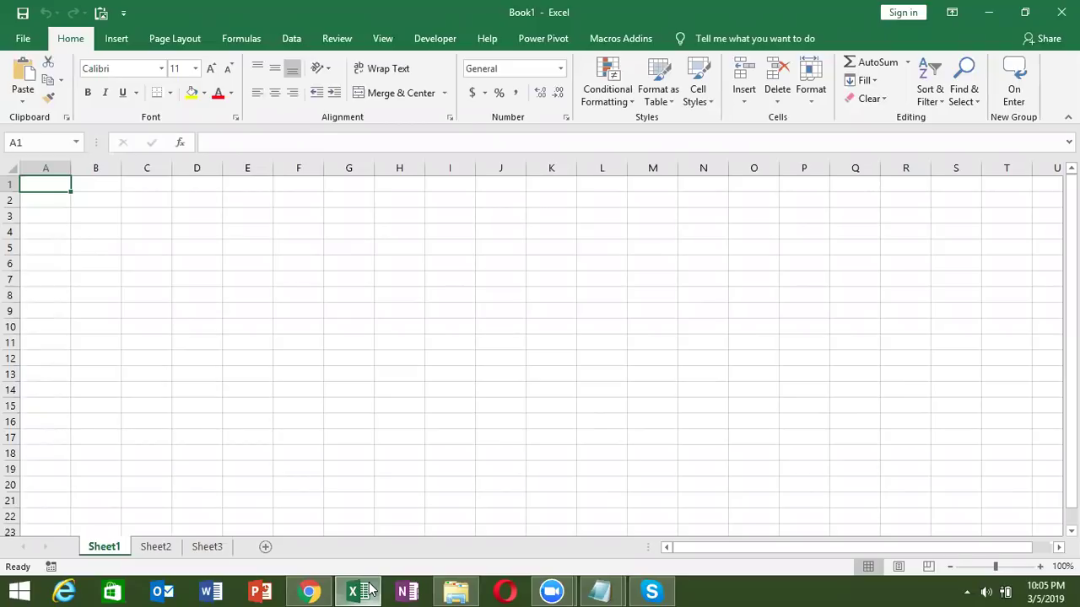
# Enter the first name in cell A2
pyautogui.press('Return')
pyautogui.press('Up')
pyautogui.press('Down')
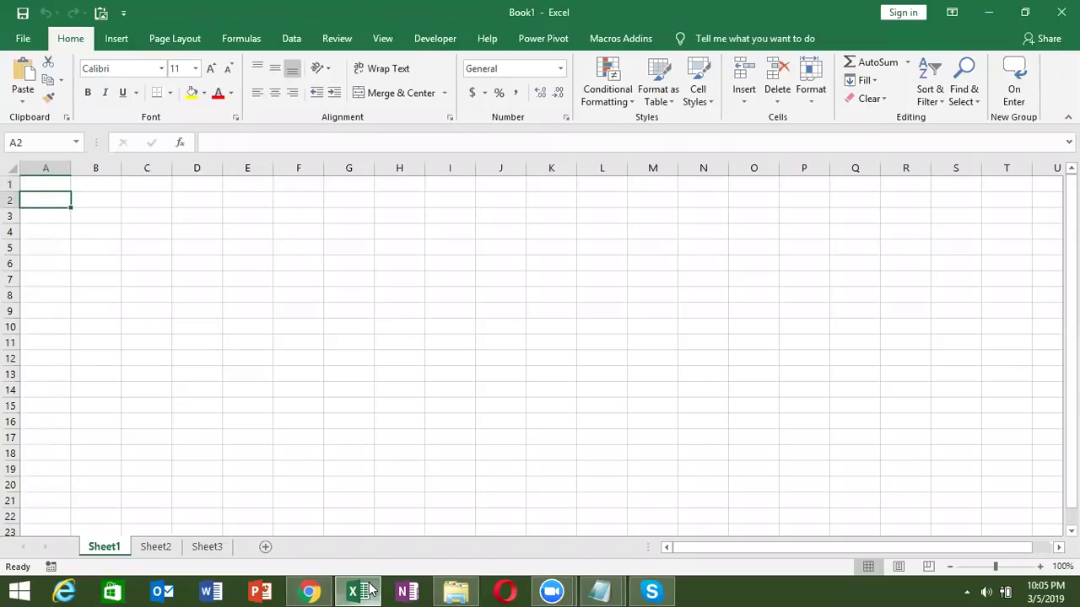
pyautogui.write('Sujeet')
pyautogui.press('Tab')
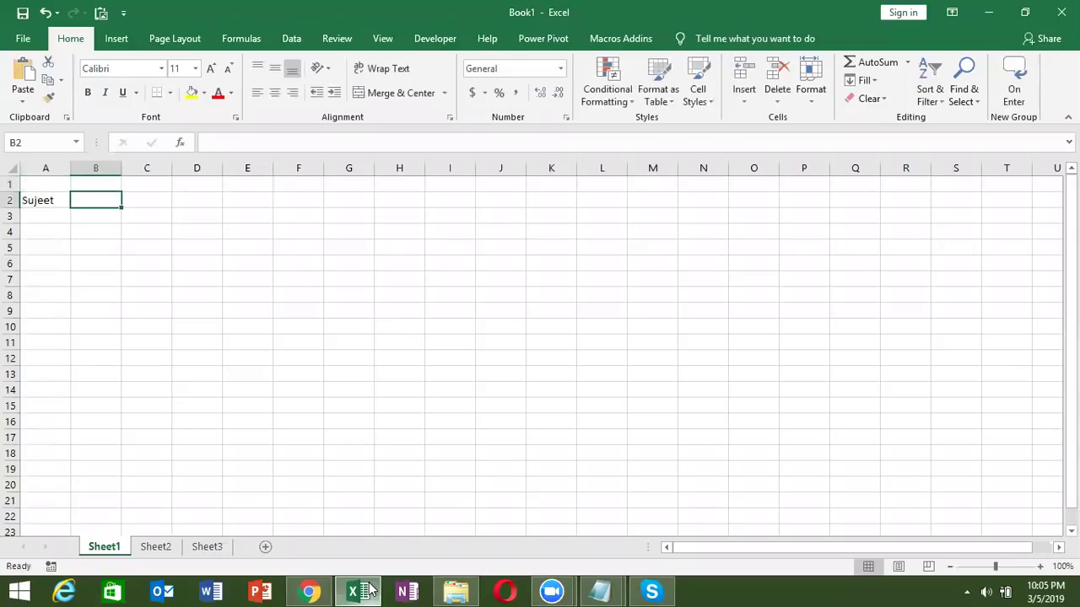
# Type the name's letters one per cell across B3:G3
pyautogui.press('Down')
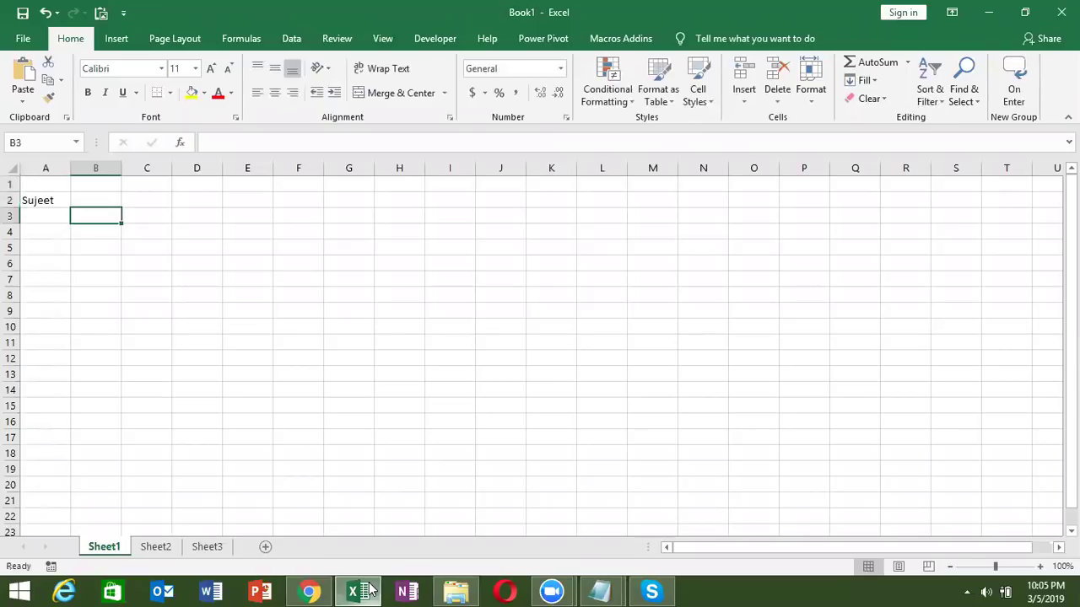
pyautogui.write('S')
pyautogui.press('Tab')
pyautogui.write('U')
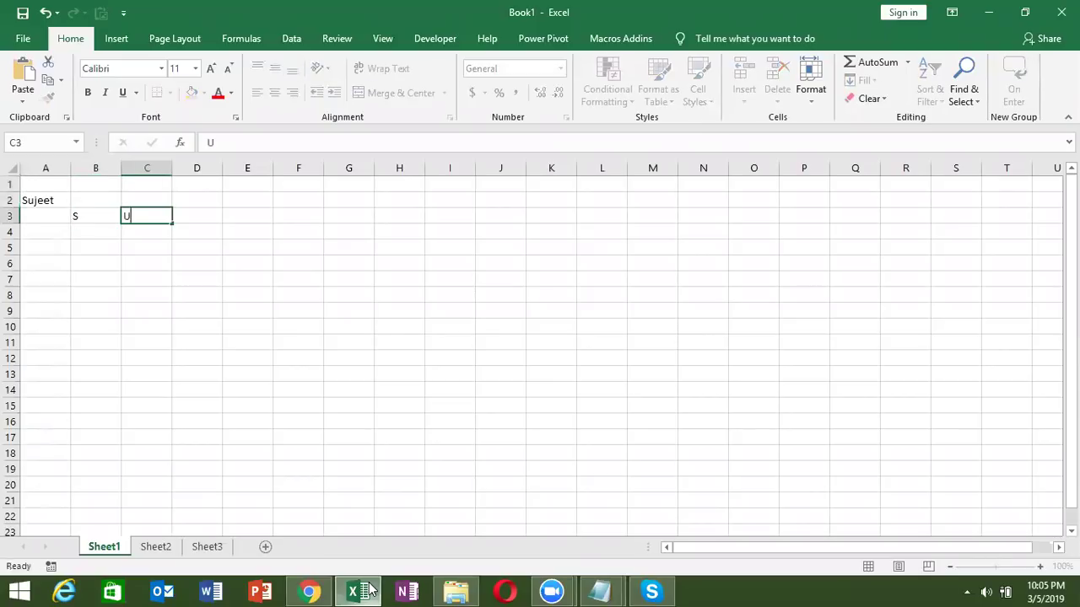
pyautogui.press('Tab')
pyautogui.write('J')
pyautogui.press('Tab')
pyautogui.write('E')
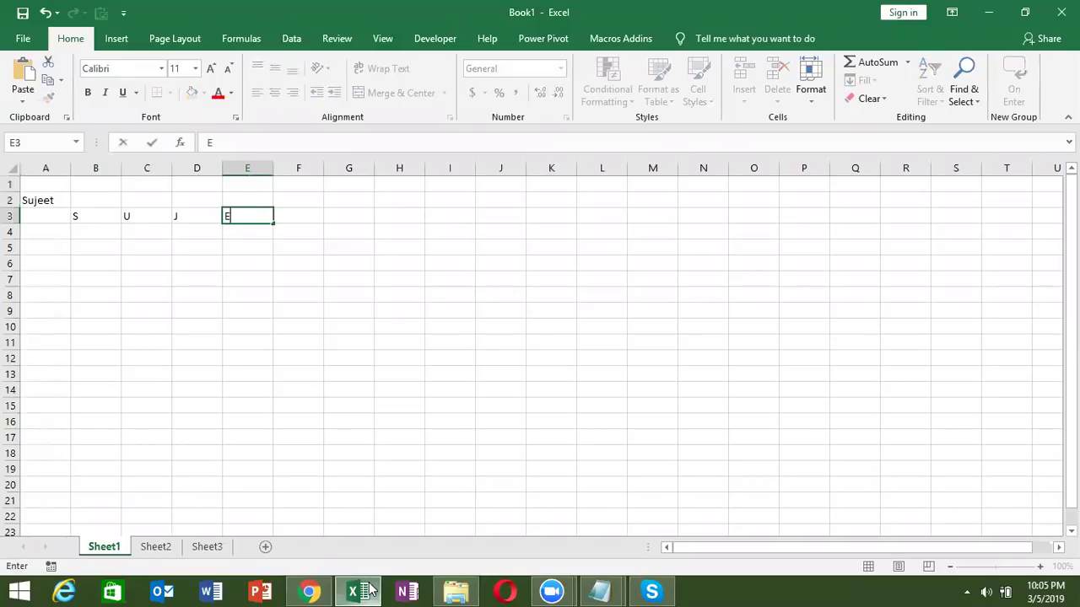
pyautogui.press('Tab')
pyautogui.write('E')
pyautogui.press('Tab')
pyautogui.write('R')
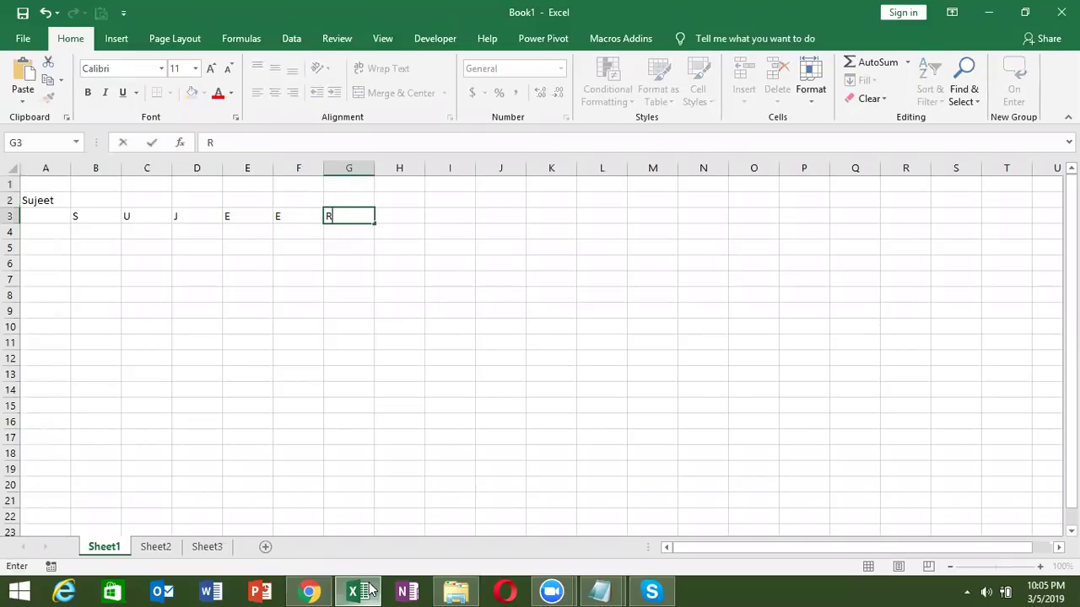
pyautogui.press('Return')
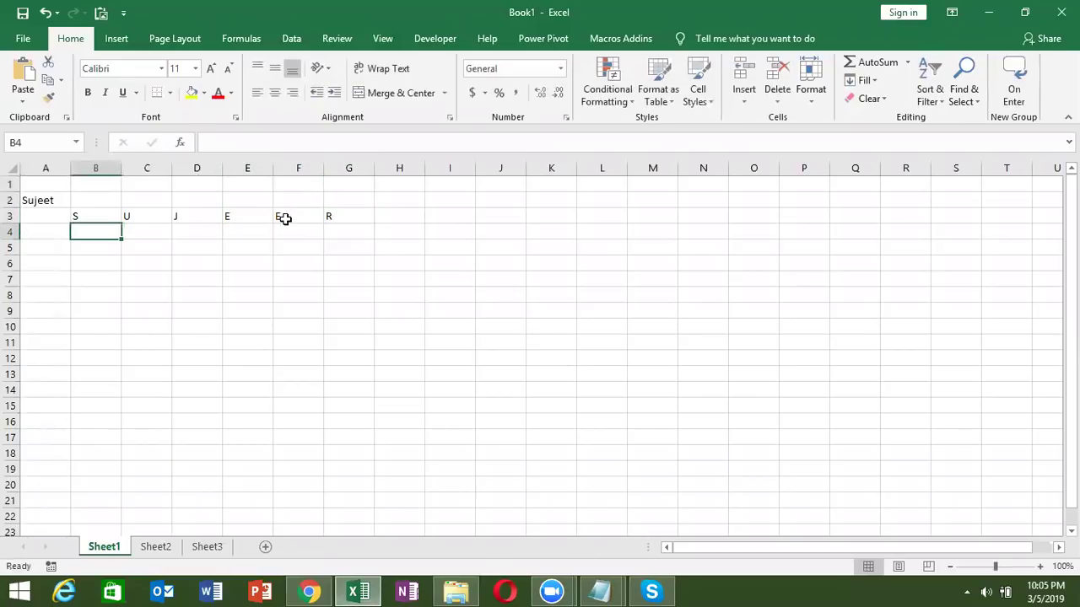
# Correct the letter in G3 to T
pyautogui.click(340, 217)
pyautogui.write('T')
pyautogui.press('Return')
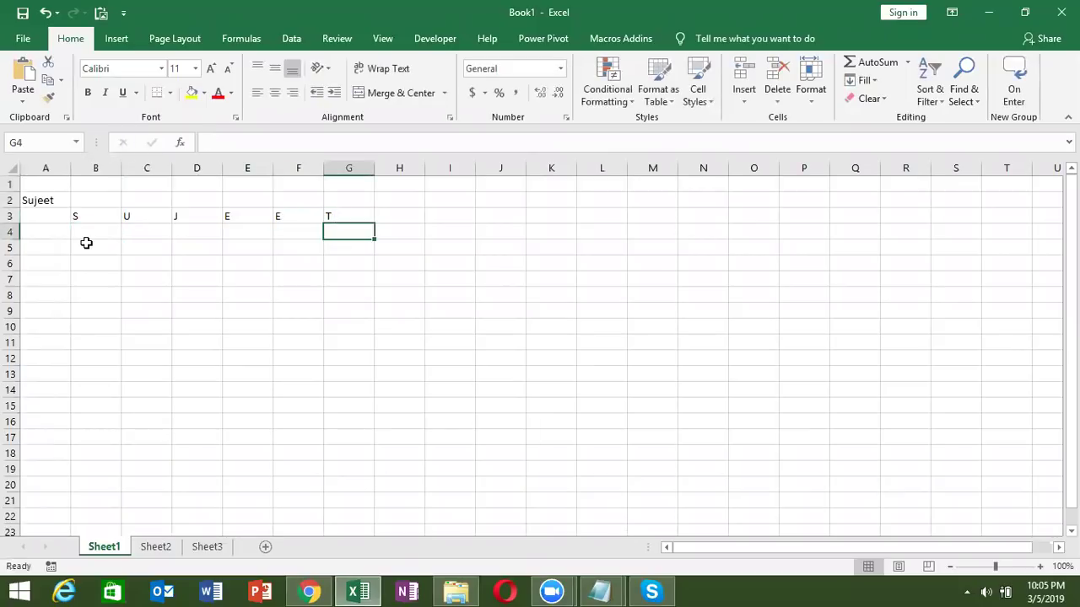
pyautogui.click(86, 243)
# Enter =MID($A$2,1,1) in B4, with the A2 reference made absolute
pyautogui.press('Up')
pyautogui.write('=')
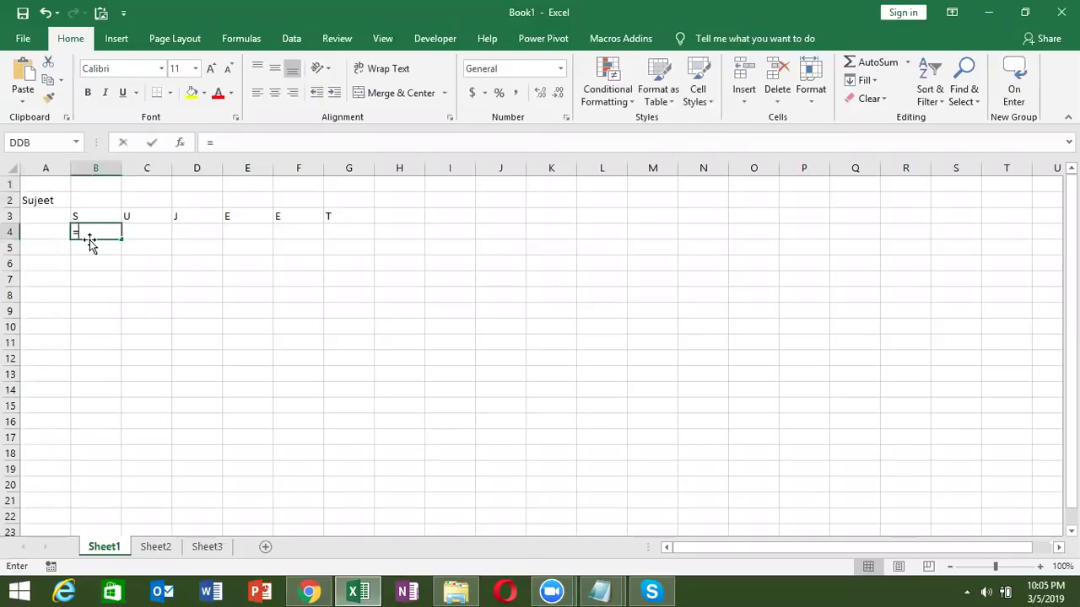
pyautogui.write('mid')
pyautogui.press('Tab')
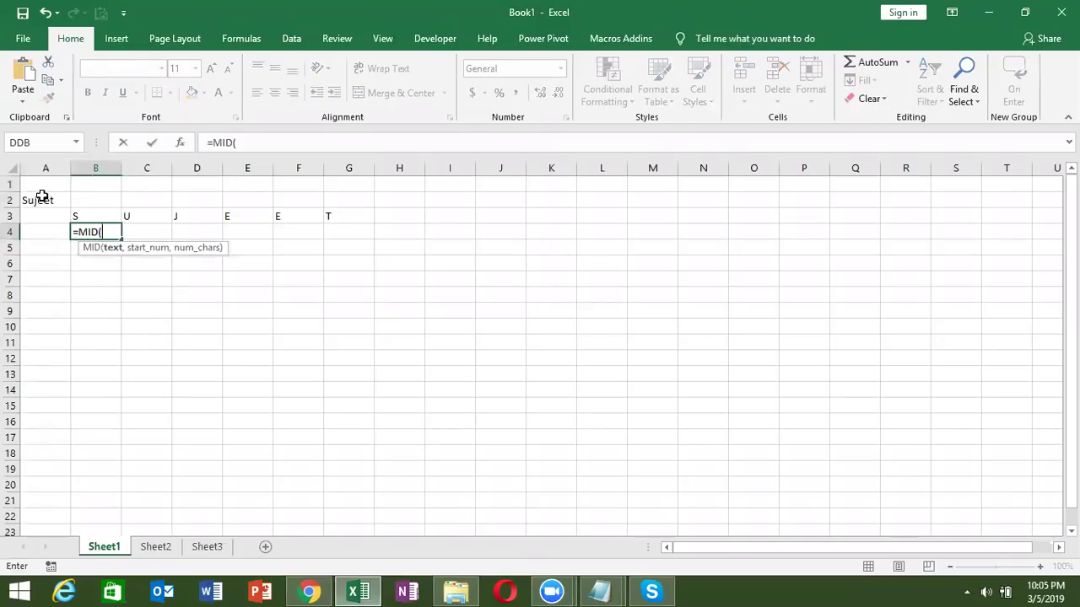
pyautogui.click(43, 199)
pyautogui.write(',')
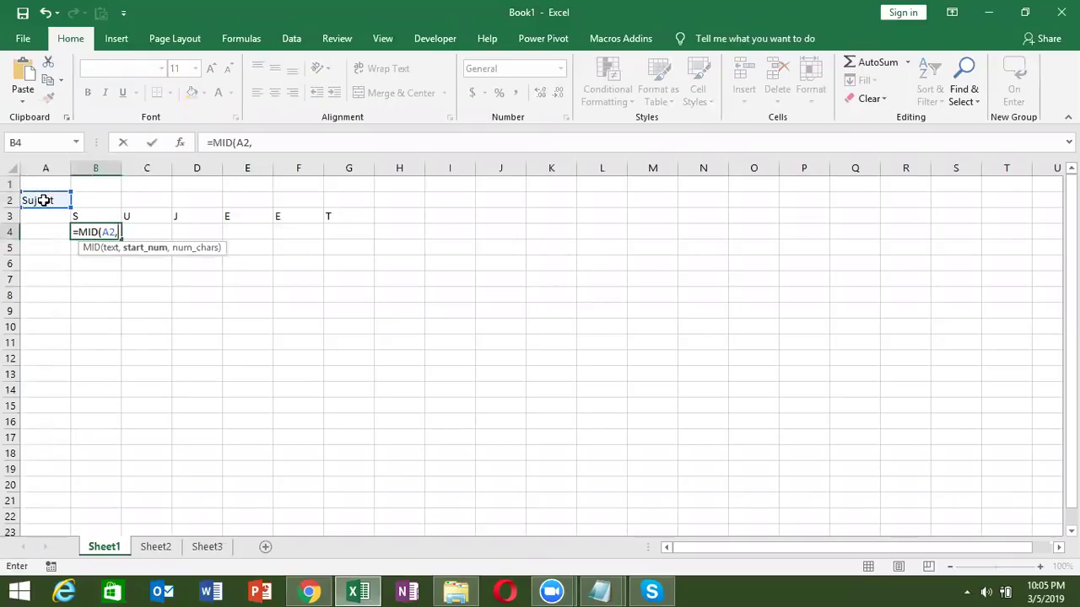
pyautogui.write('1,1')
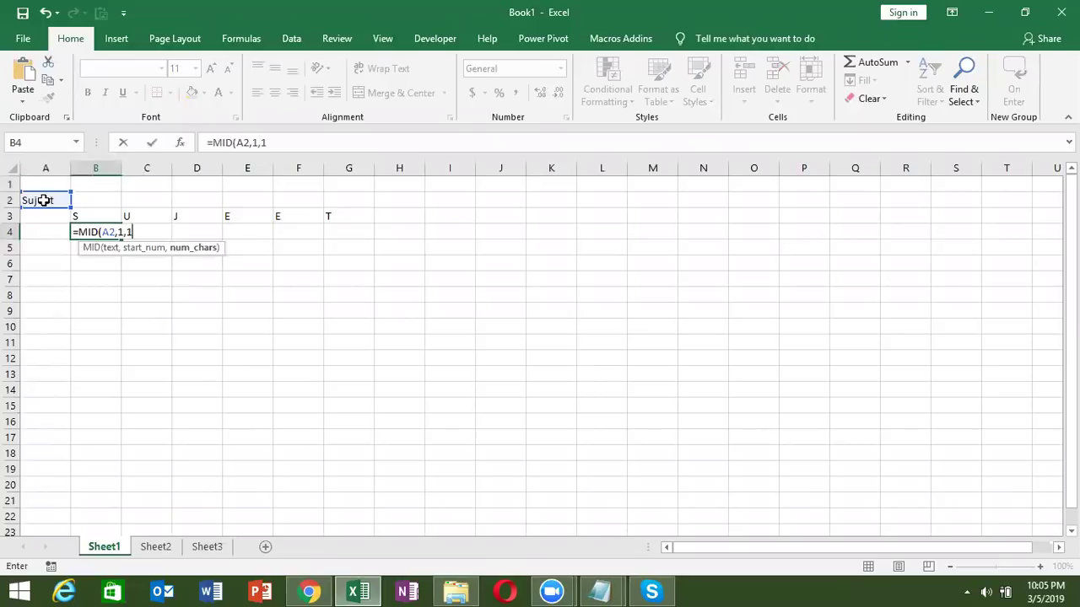
pyautogui.press('Return')
pyautogui.press('Up')
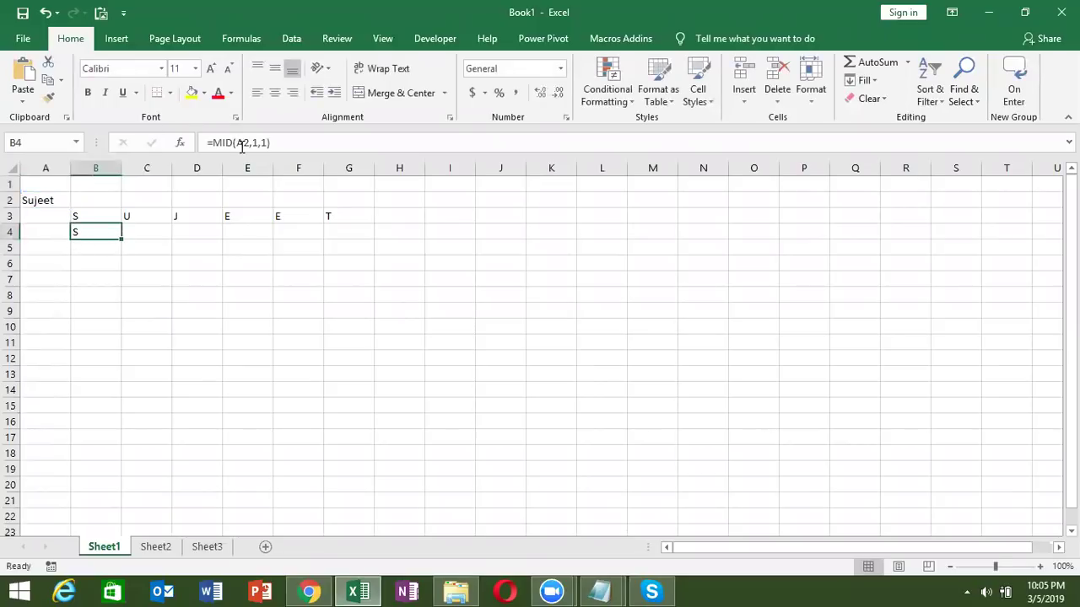
pyautogui.click(241, 145)
pyautogui.press('F4')
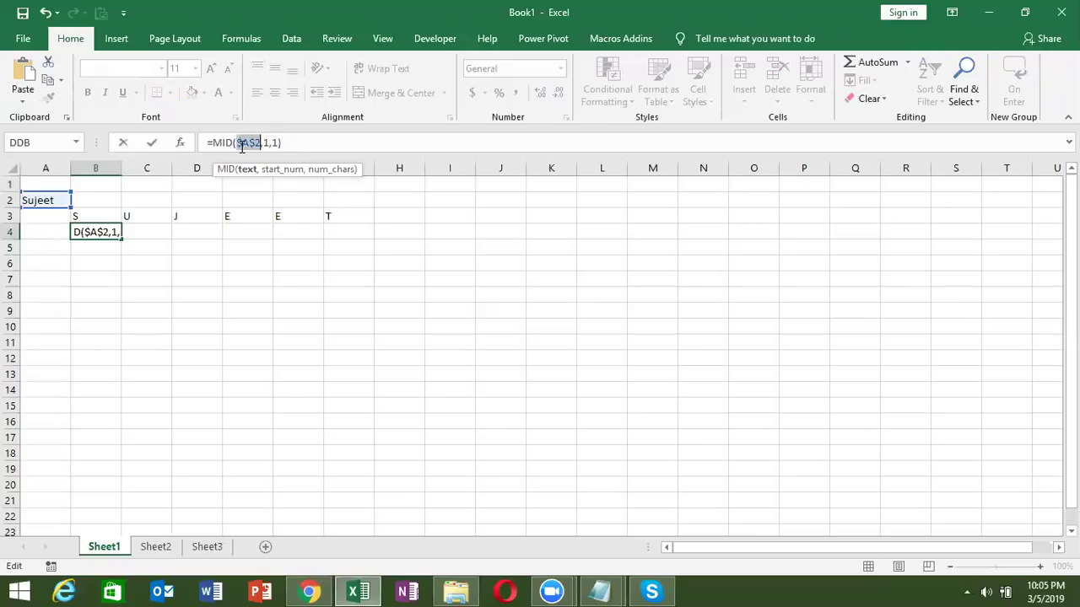
pyautogui.hotkey('ctrl', 'Return')
# Fill the B4 formula right across B4:G4 with Ctrl+R
pyautogui.hotkey('shift', 'Right')
pyautogui.hotkey('shift', 'Right')
pyautogui.hotkey('shift', 'Right')
pyautogui.hotkey('shift', 'Right')
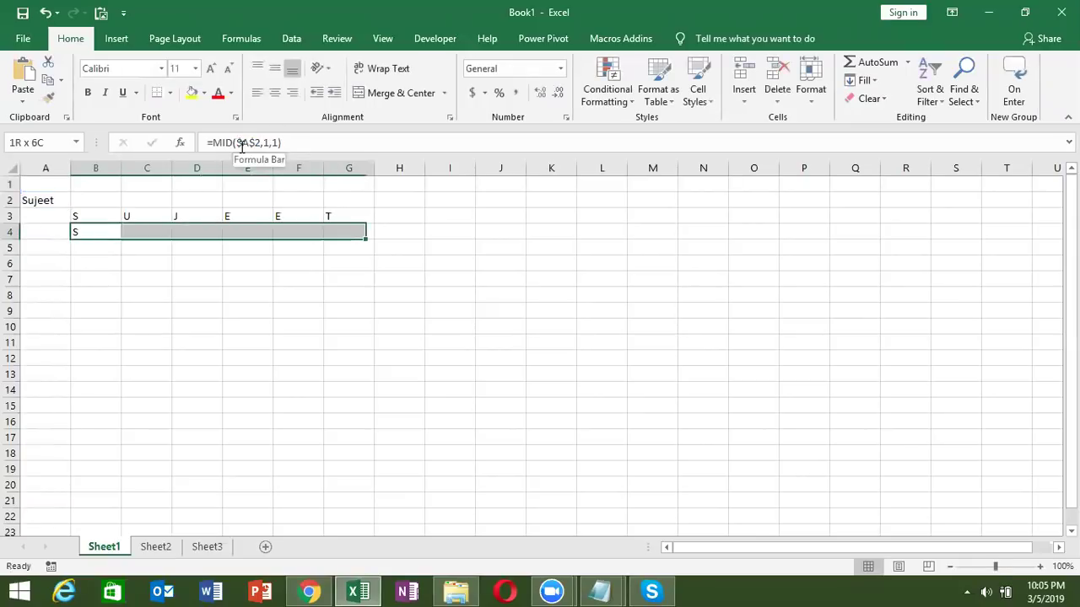
pyautogui.hotkey('ctrl', 'r')
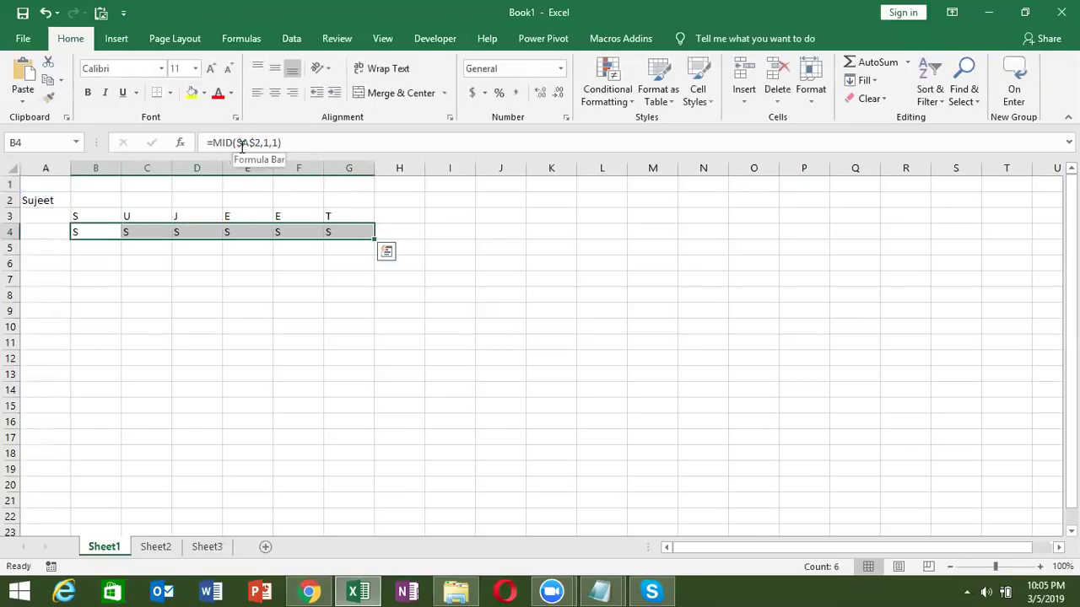
pyautogui.press('Right')
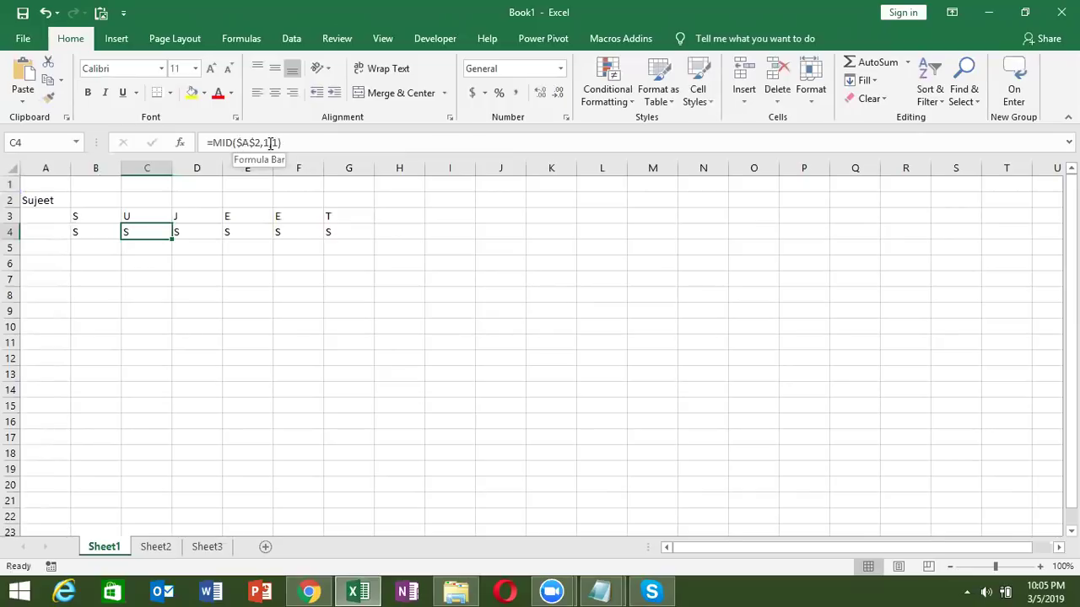
# Change the MID start position to 2 in C4 and D4
pyautogui.click(268, 143)
pyautogui.press('BackSpace')
pyautogui.write('2')
pyautogui.press('Return')
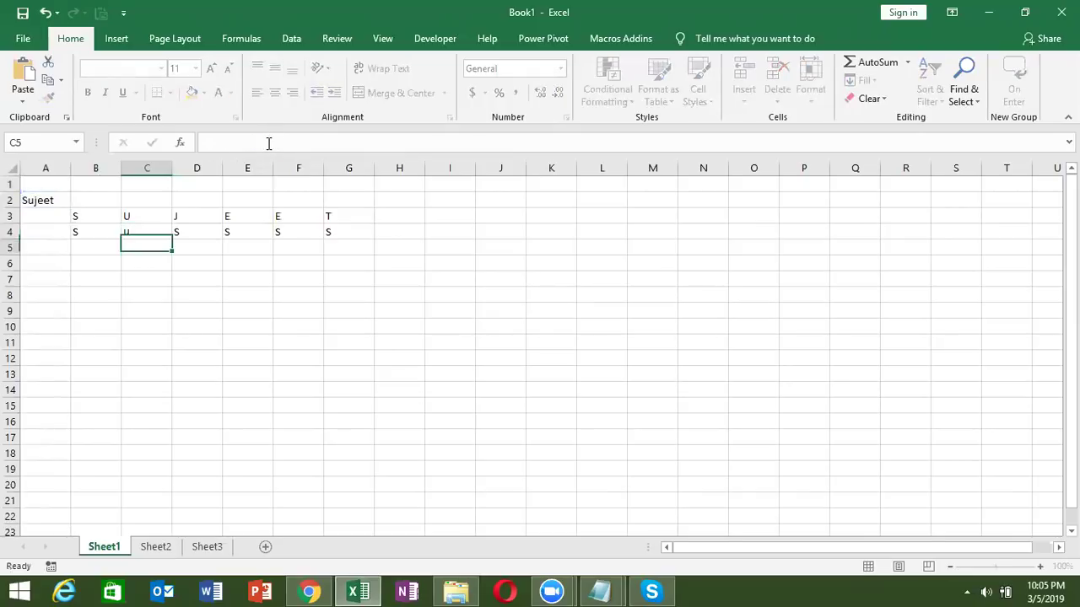
pyautogui.click(207, 231)
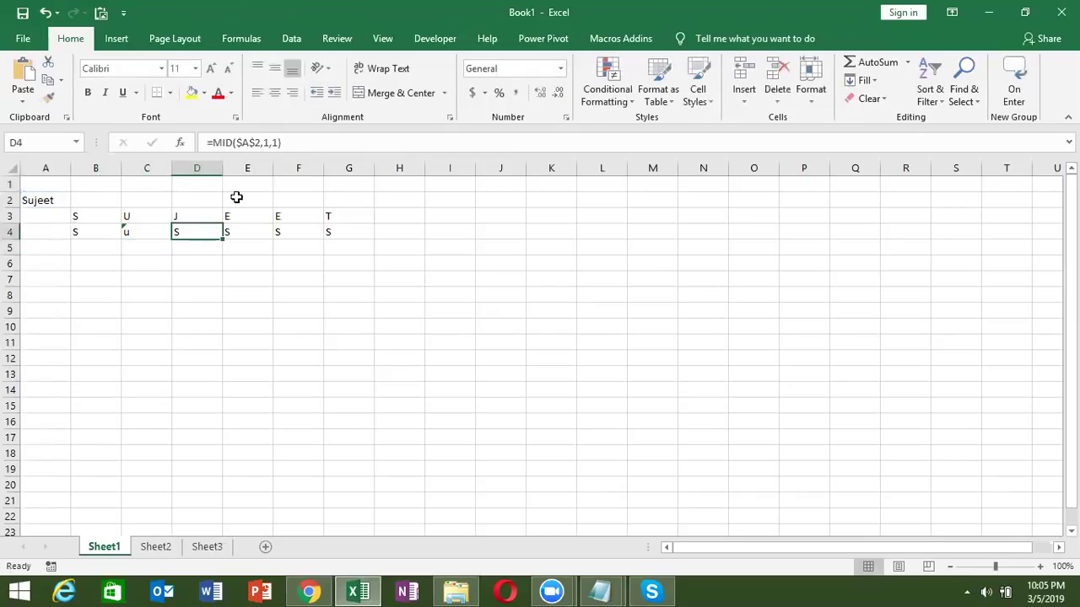
pyautogui.click(269, 143)
pyautogui.press('BackSpace')
pyautogui.write('2')
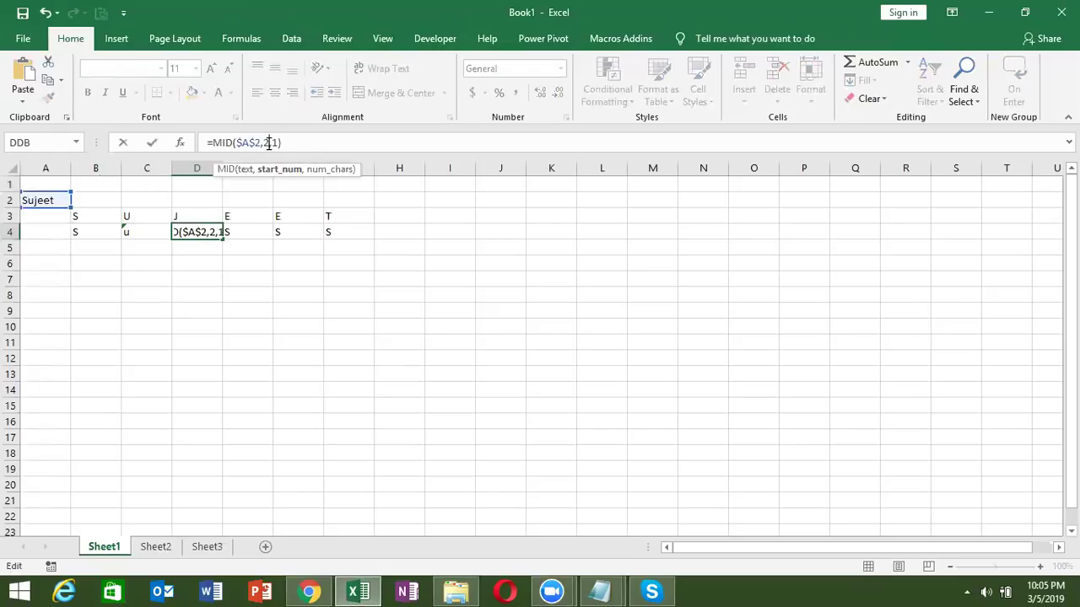
pyautogui.press('Return')
# Set E4's MID formula start position to 2
pyautogui.click(241, 232)
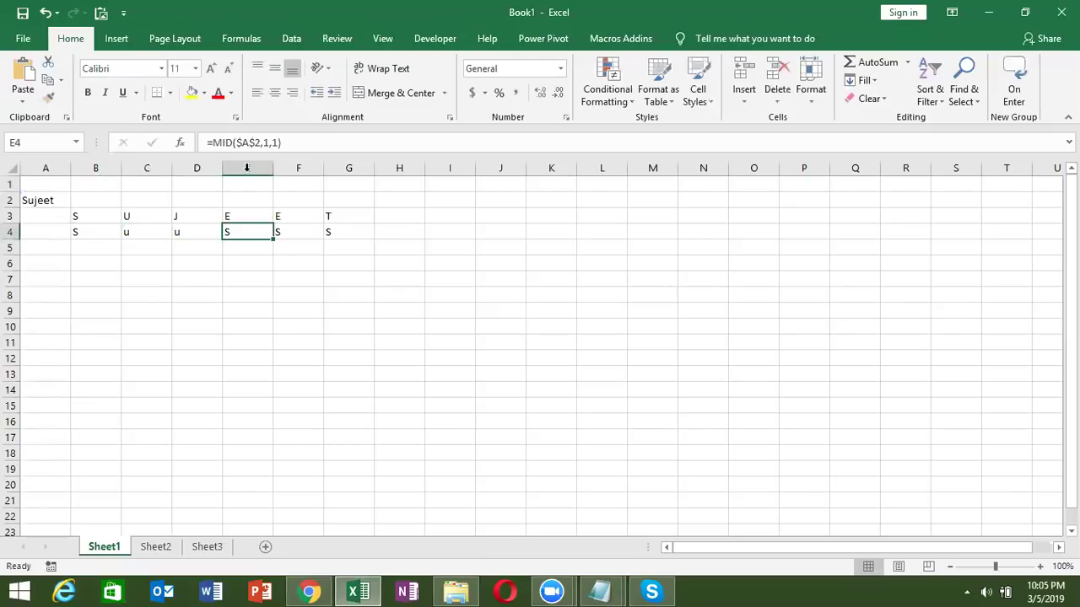
pyautogui.click(267, 144)
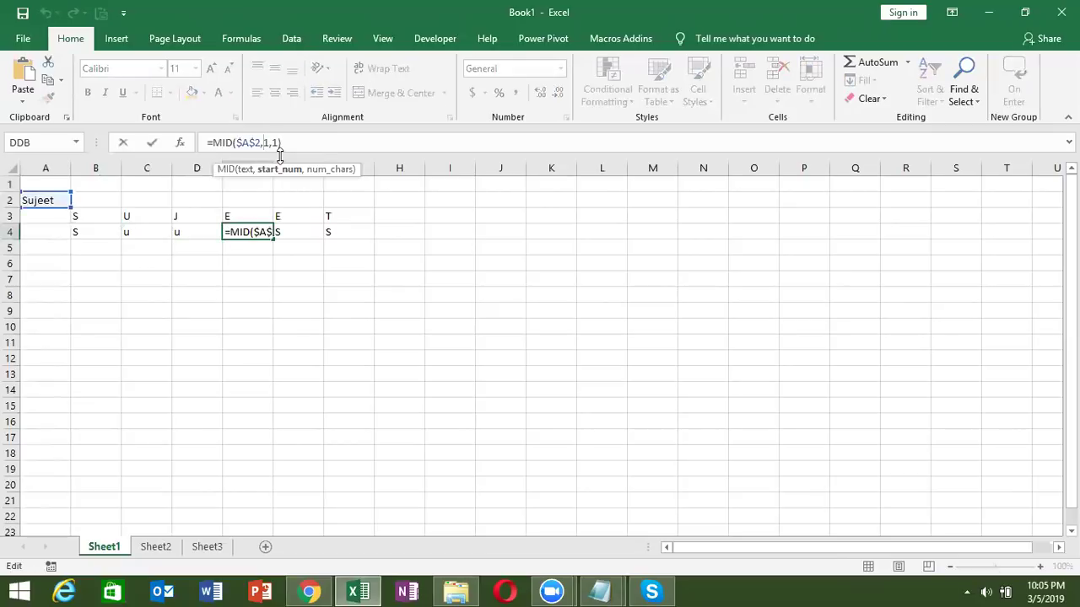
pyautogui.press('BackSpace')
pyautogui.write('2')
pyautogui.press('Return')
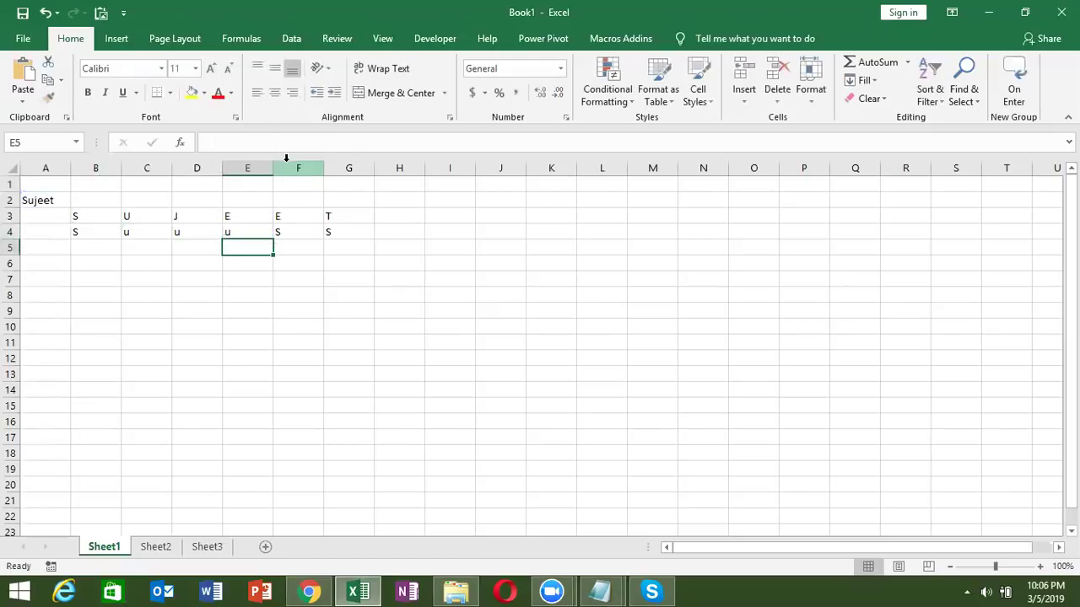
pyautogui.press('Up')
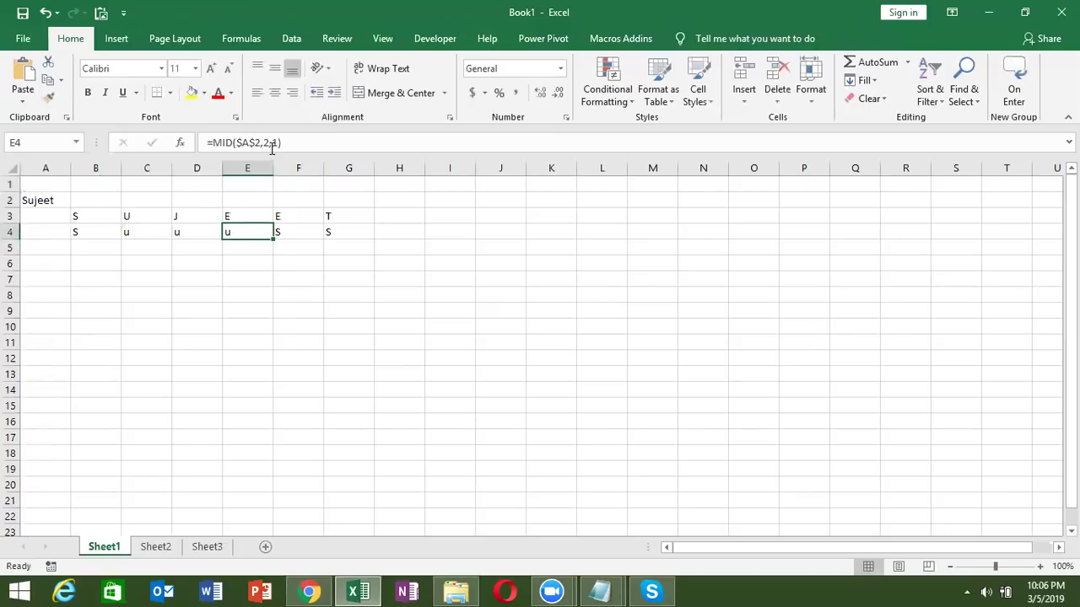
pyautogui.click(269, 145)
pyautogui.press('BackSpace')
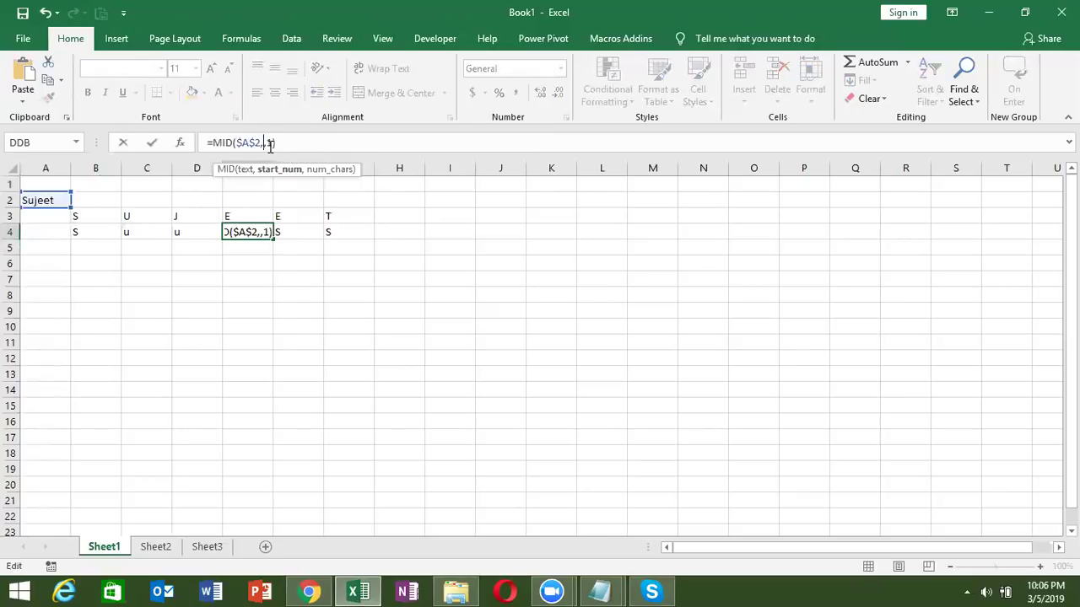
pyautogui.write('2')
pyautogui.press('Return')
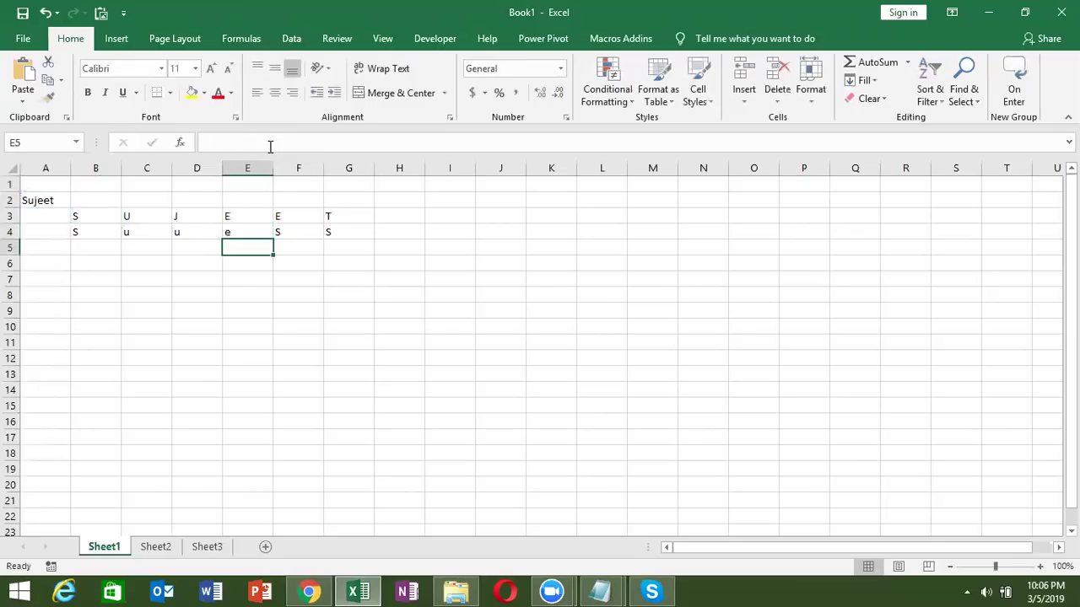
# Correct D4's MID start position to 3 and F4's to 5
pyautogui.click(200, 233)
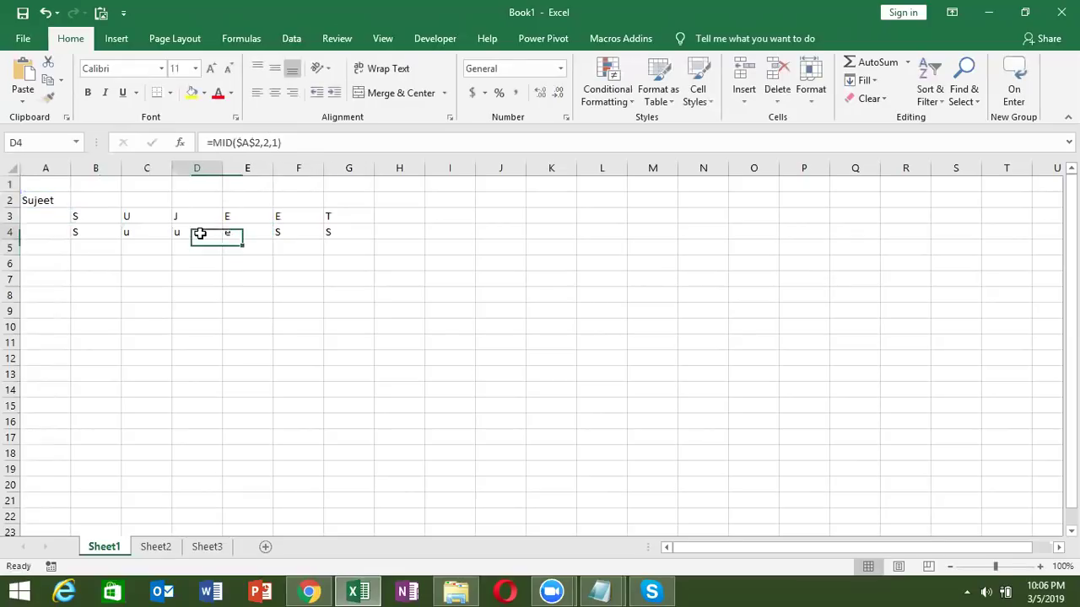
pyautogui.click(266, 145)
pyautogui.press('BackSpace')
pyautogui.write('3')
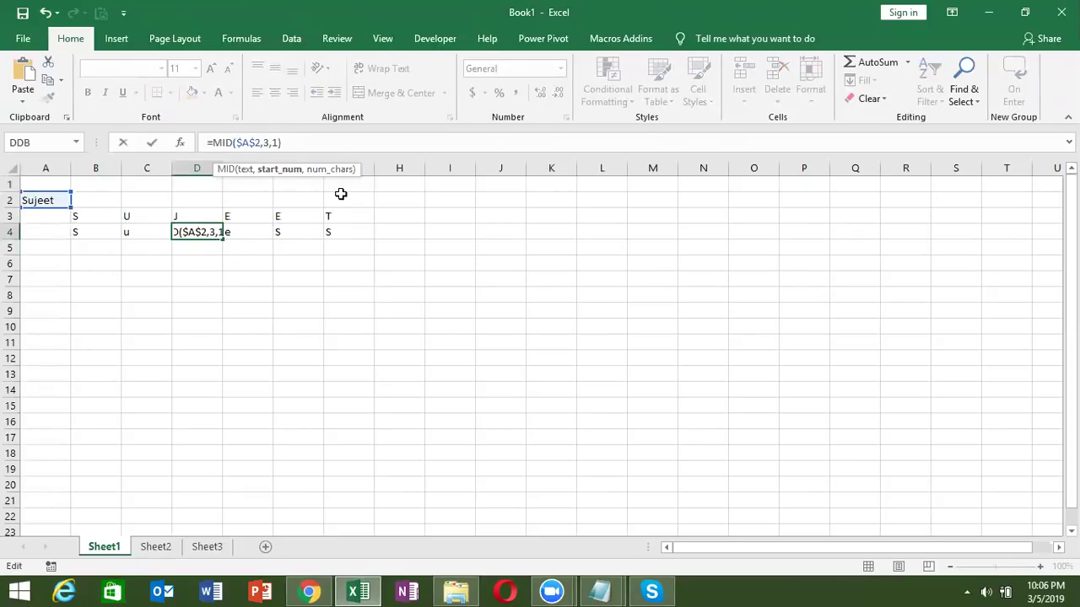
pyautogui.click(340, 194)
pyautogui.click(283, 231)
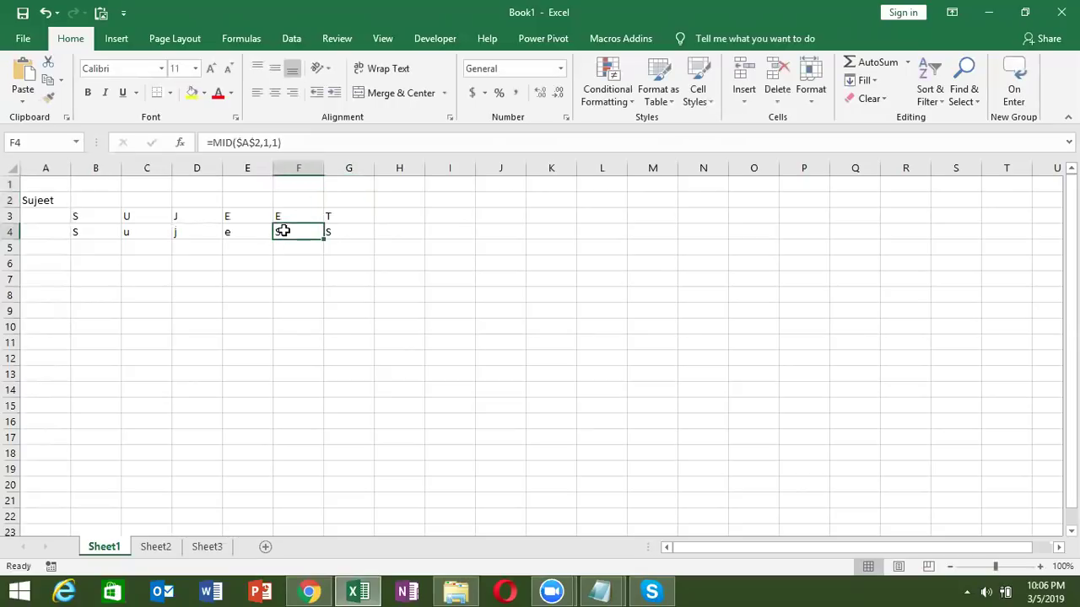
pyautogui.click(267, 143)
pyautogui.press('BackSpace')
pyautogui.write('5')
pyautogui.press('Return')
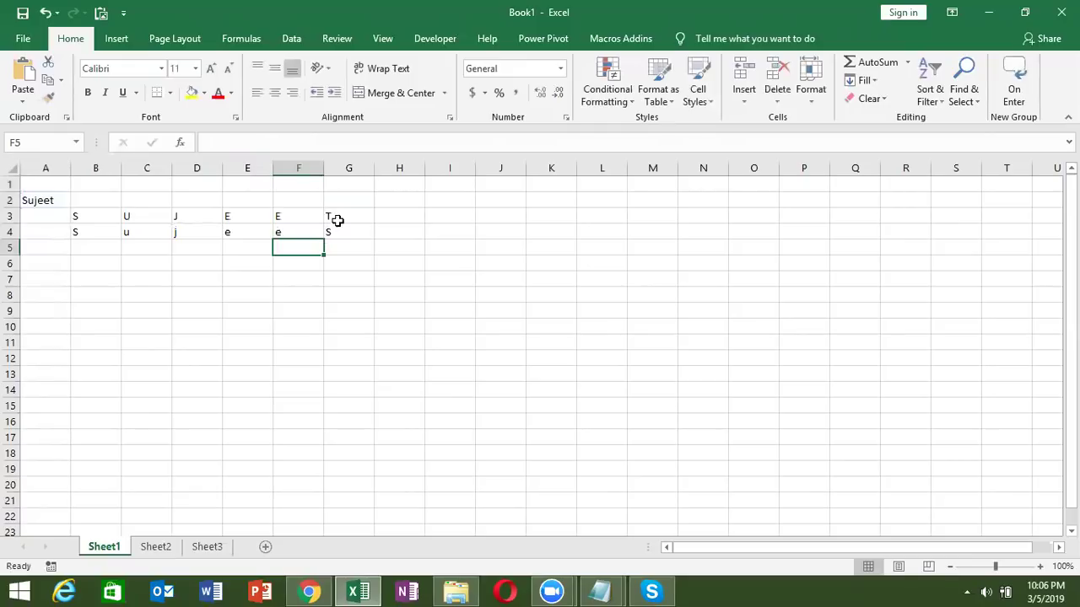
# Change G4's MID start position to 6
pyautogui.click(338, 231)
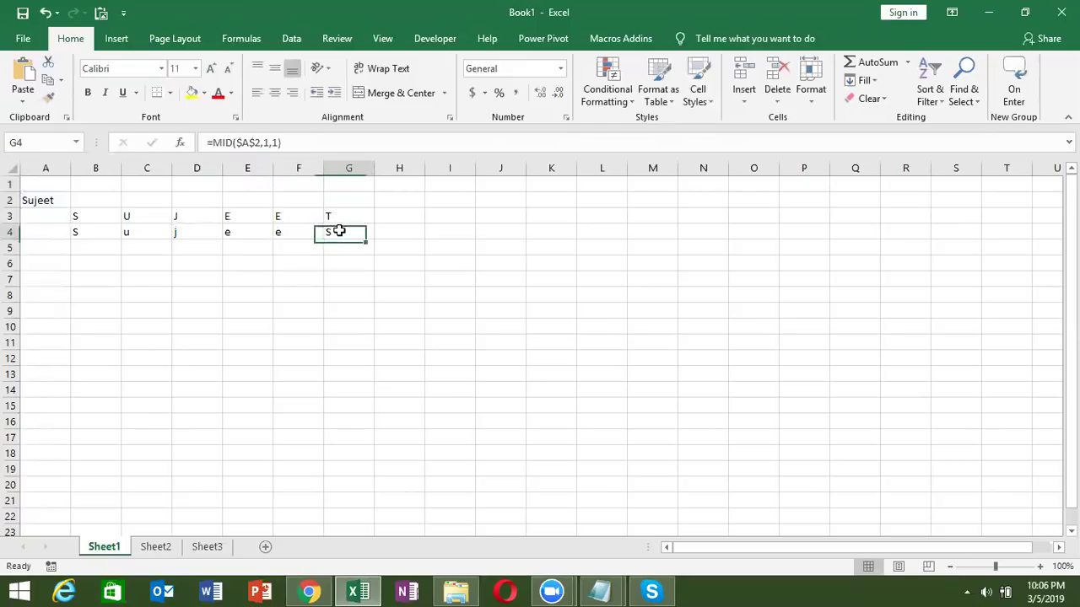
pyautogui.click(268, 145)
pyautogui.press('BackSpace')
pyautogui.write('6')
pyautogui.press('Return')
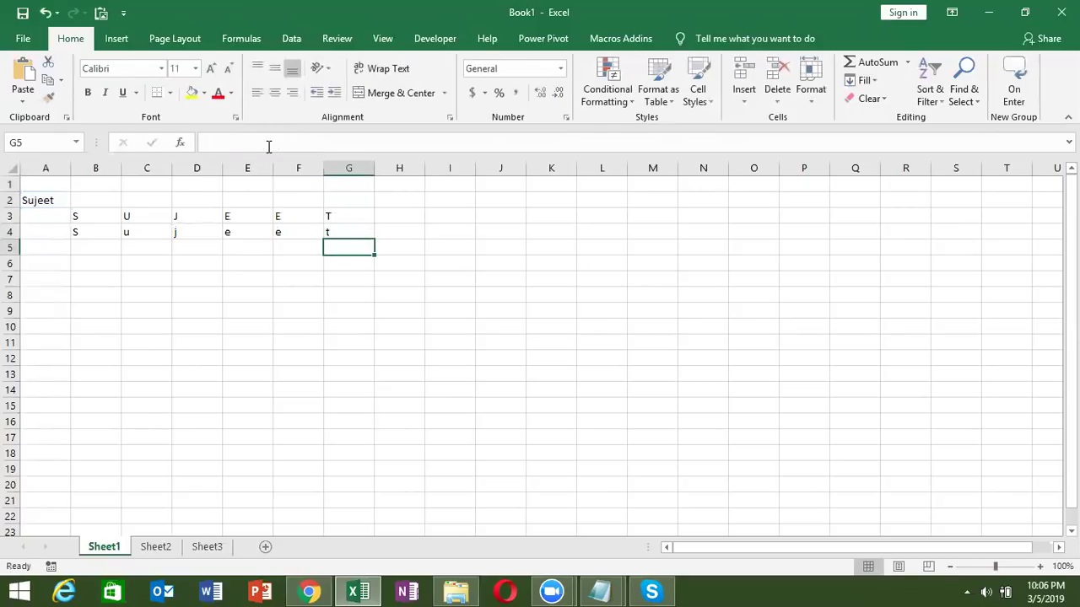
pyautogui.click(93, 245)
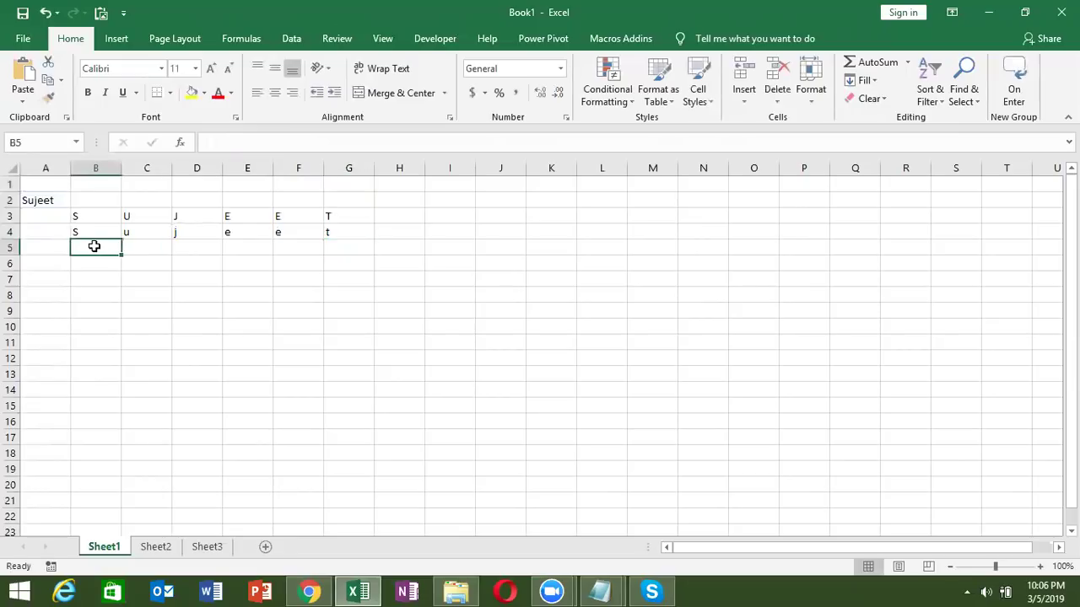
# Begin a MID formula on A2 in B5, then cancel it
pyautogui.write('=mid(')
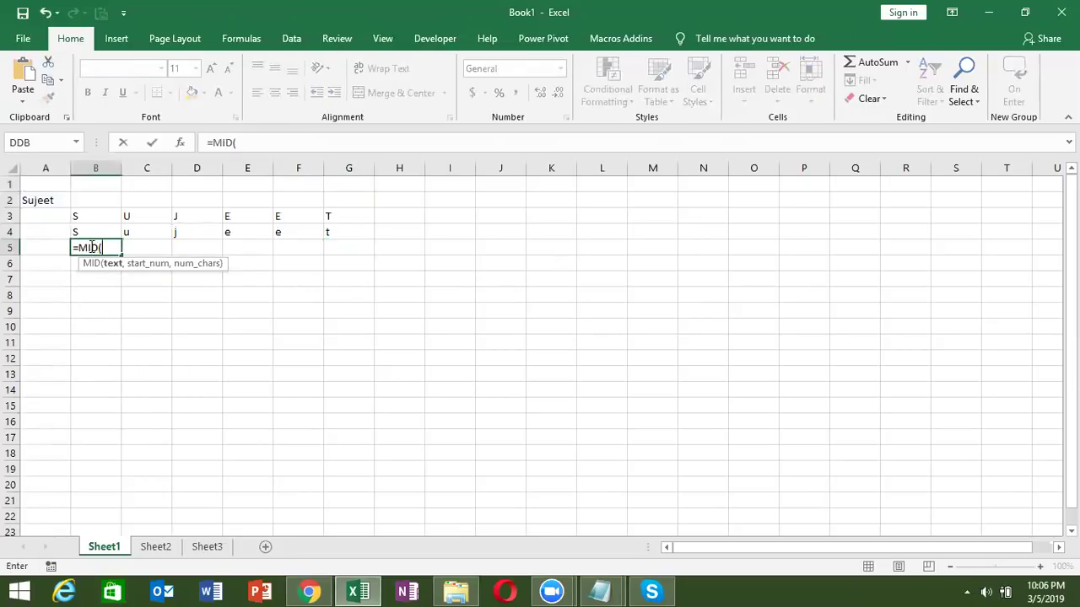
pyautogui.click(54, 204)
pyautogui.write(',')
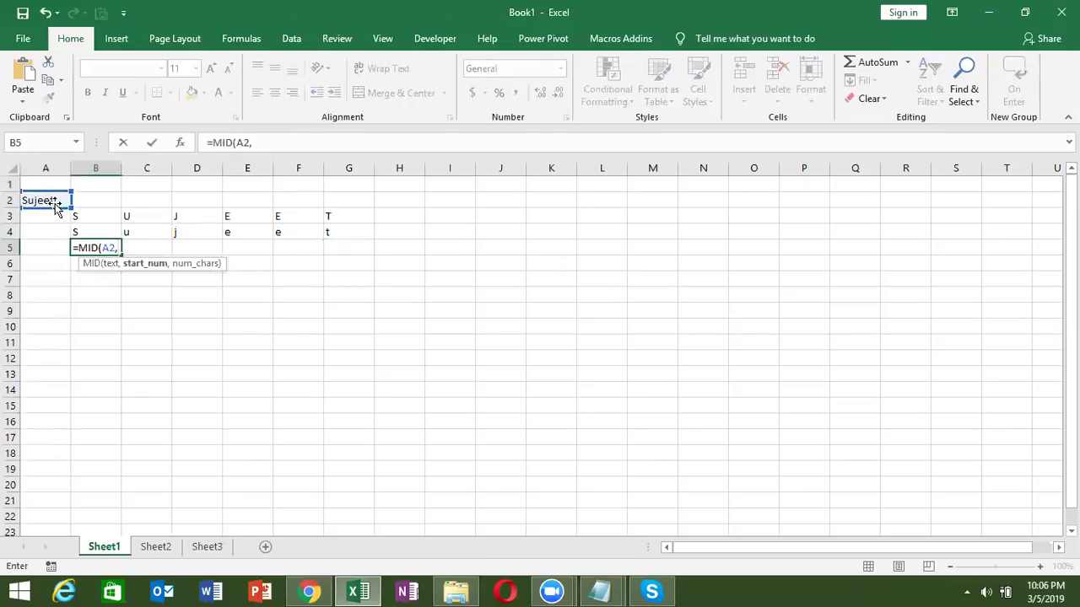
pyautogui.write('{1,2,3,4,5,6')
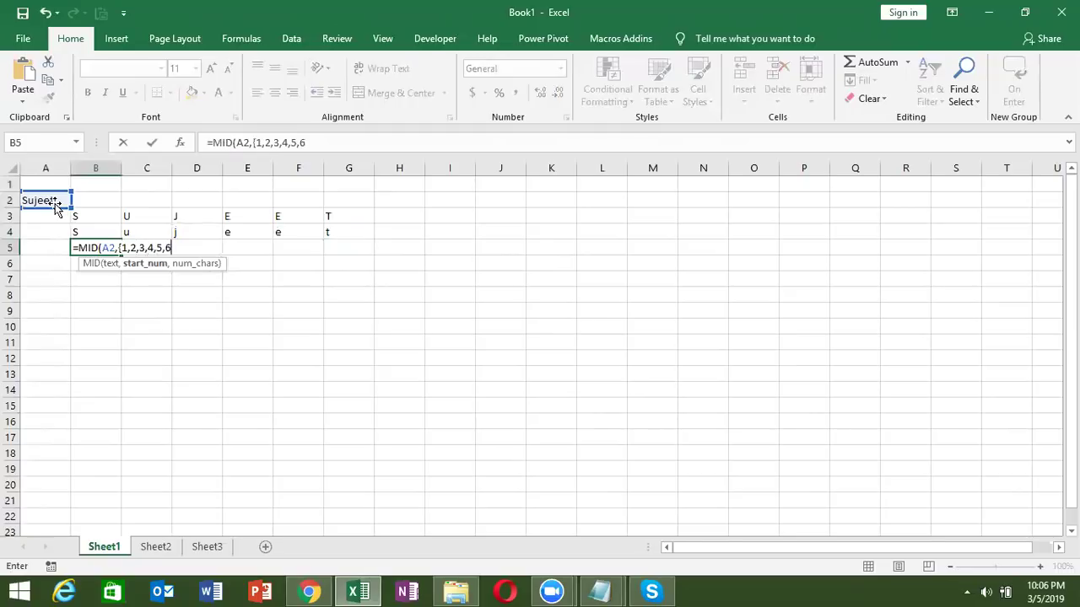
pyautogui.press('Return')
pyautogui.press('Return')
pyautogui.press('Escape')
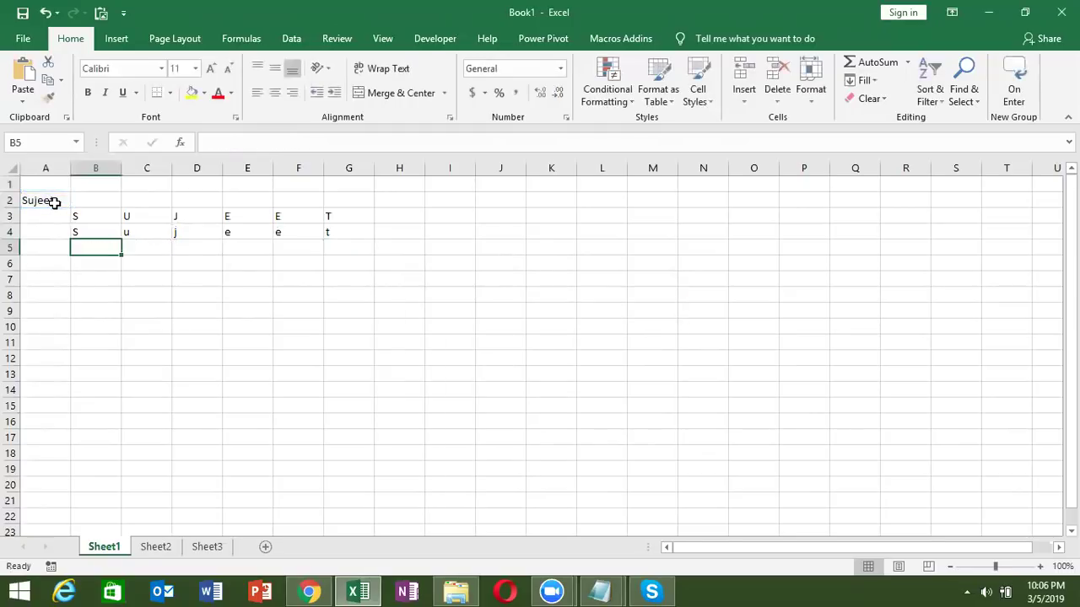
# Enter =MID(A2,{1,2,3,4,5,6},1) across B5:G5 as a Ctrl+Shift+Enter array formula
pyautogui.hotkey('shift', 'Right')
pyautogui.hotkey('shift', 'Right')
pyautogui.hotkey('shift', 'Right')
pyautogui.hotkey('shift', 'Right')
pyautogui.hotkey('shift', 'Right')
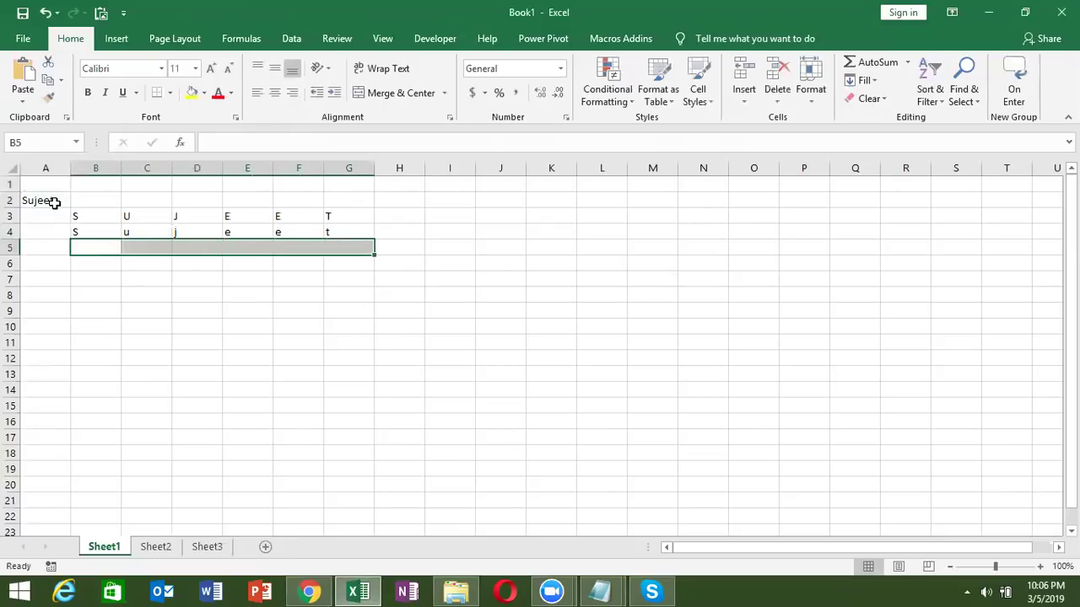
pyautogui.write('=')
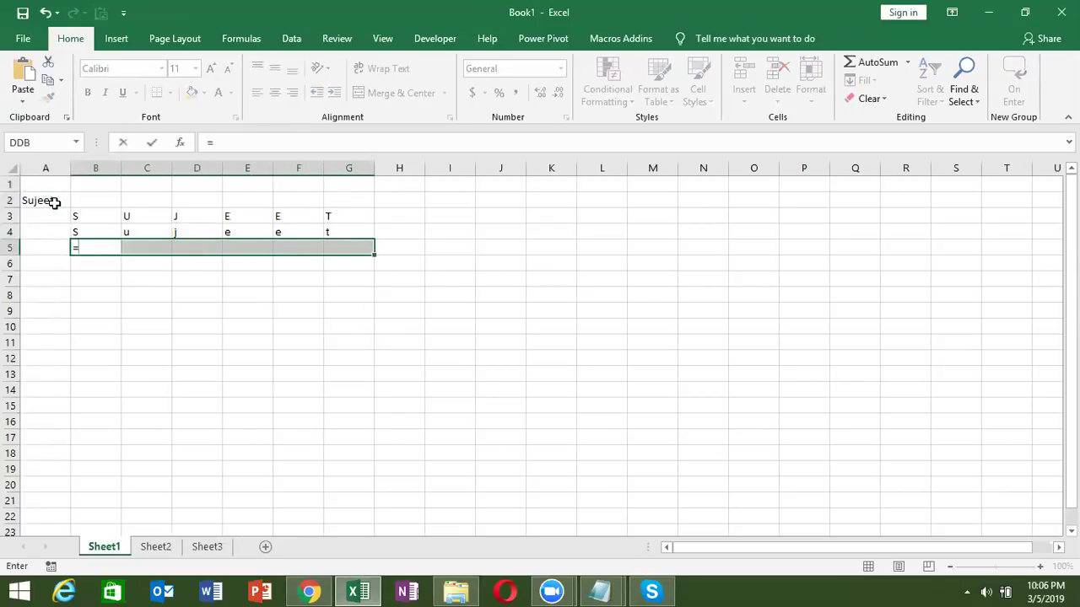
pyautogui.write('mid')
pyautogui.press('Tab')
pyautogui.click(51, 202)
pyautogui.write(',')
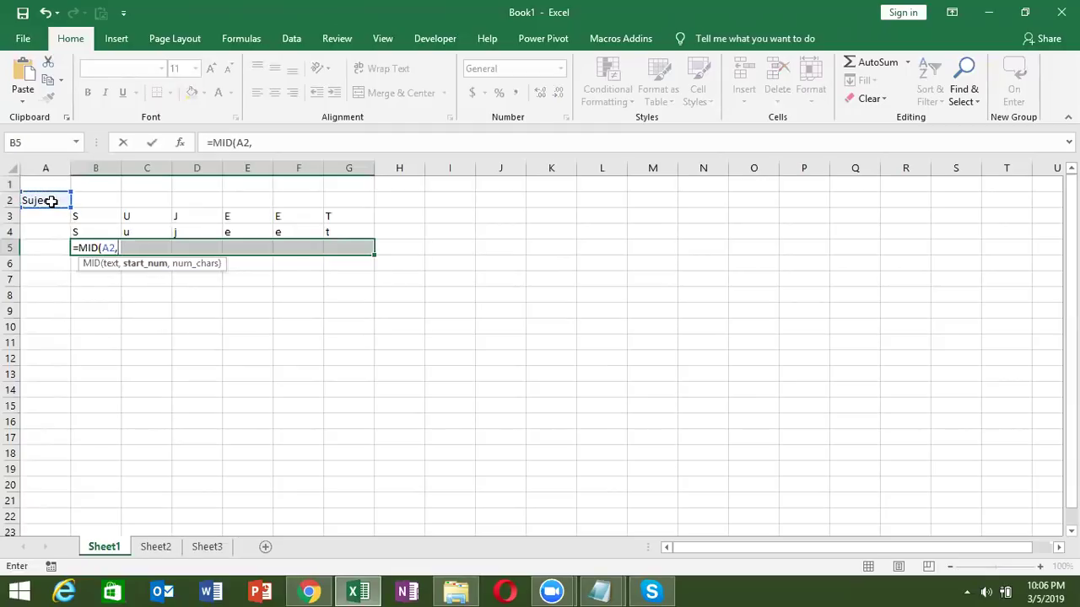
pyautogui.write('{1,')
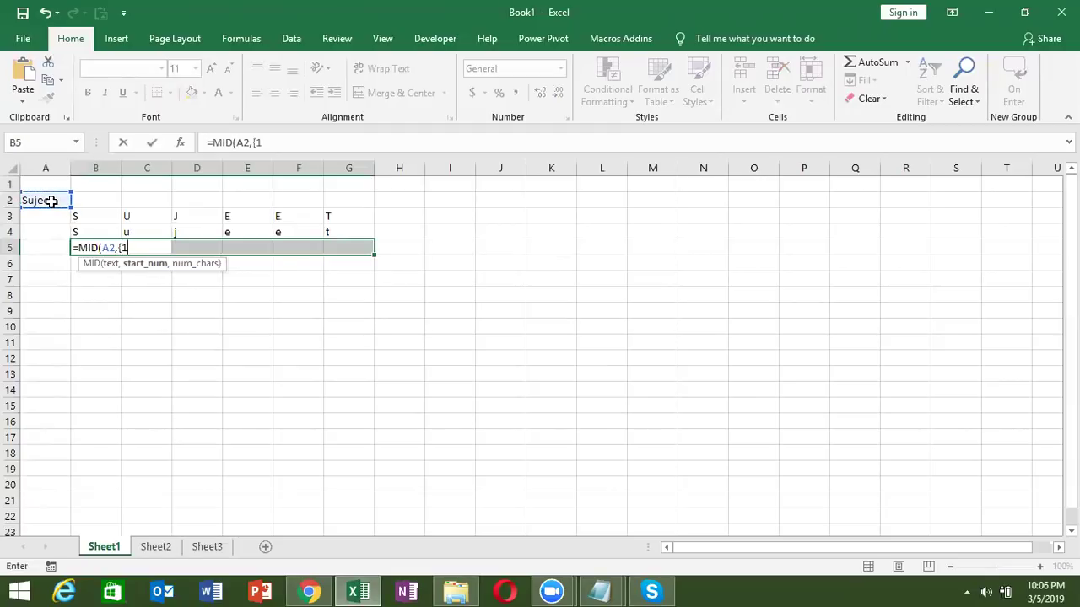
pyautogui.write('2,3,4,5,6')
pyautogui.write('},1')
pyautogui.hotkey('ctrl', 'shift', 'Return')
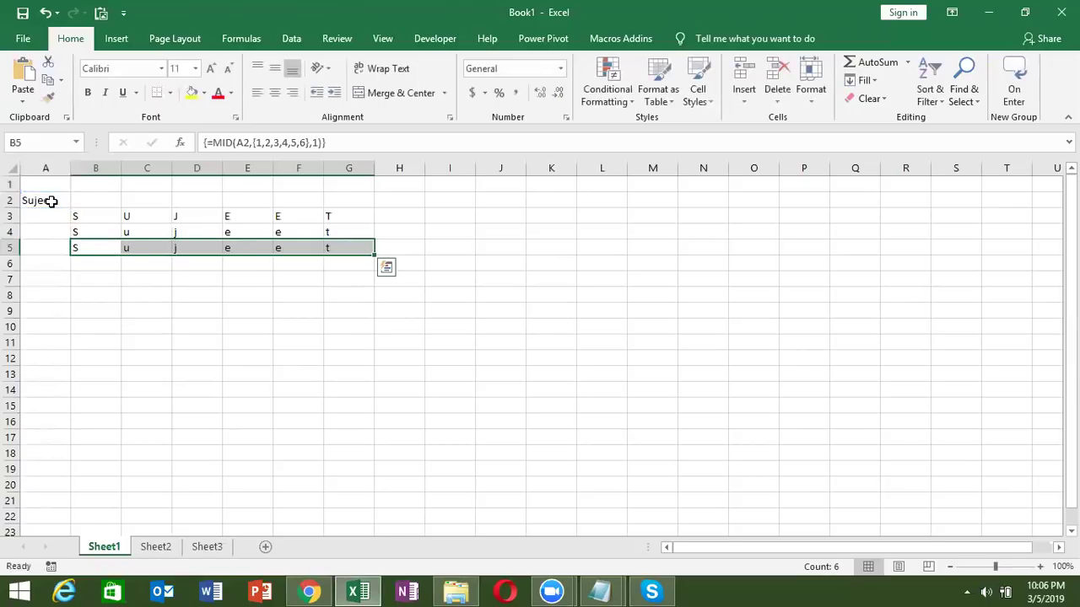
# Browse to the Downloads folder in the Open dialog and search it for 'pan'
pyautogui.click(18, 40)
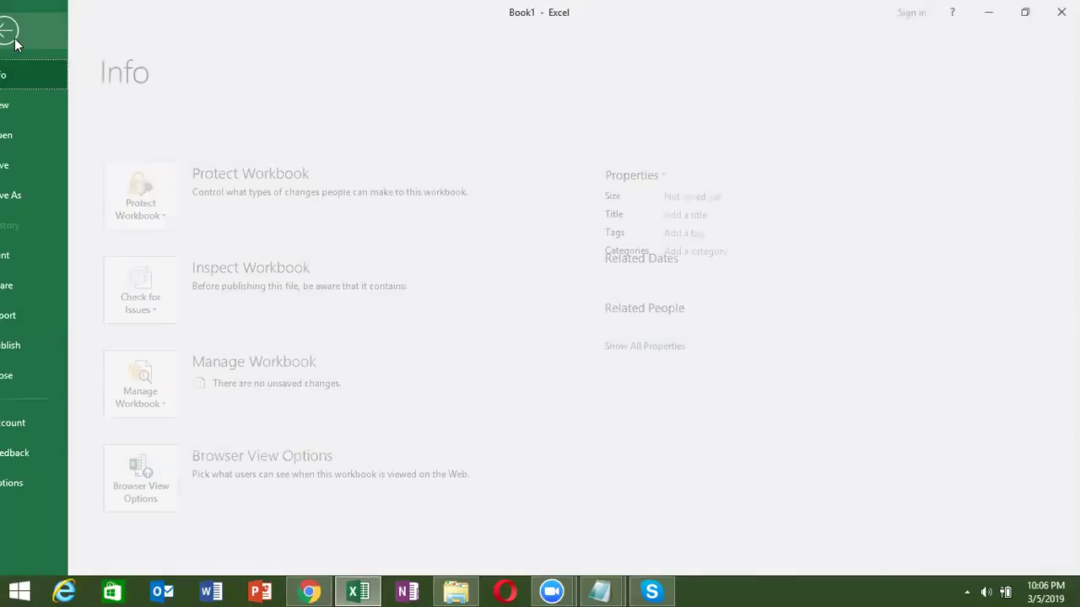
pyautogui.click(27, 137)
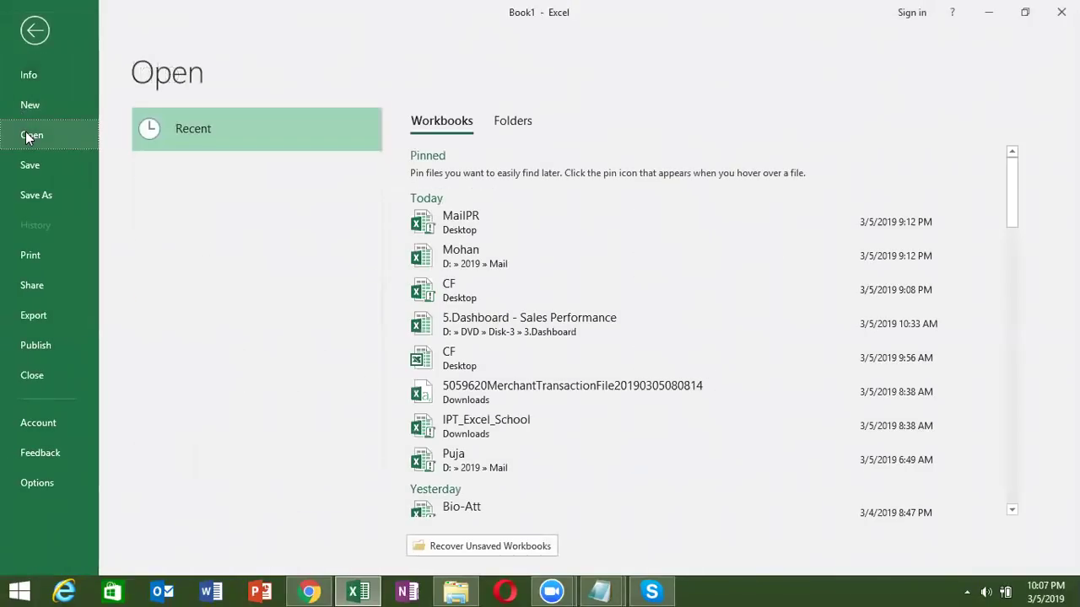
pyautogui.click(271, 303)
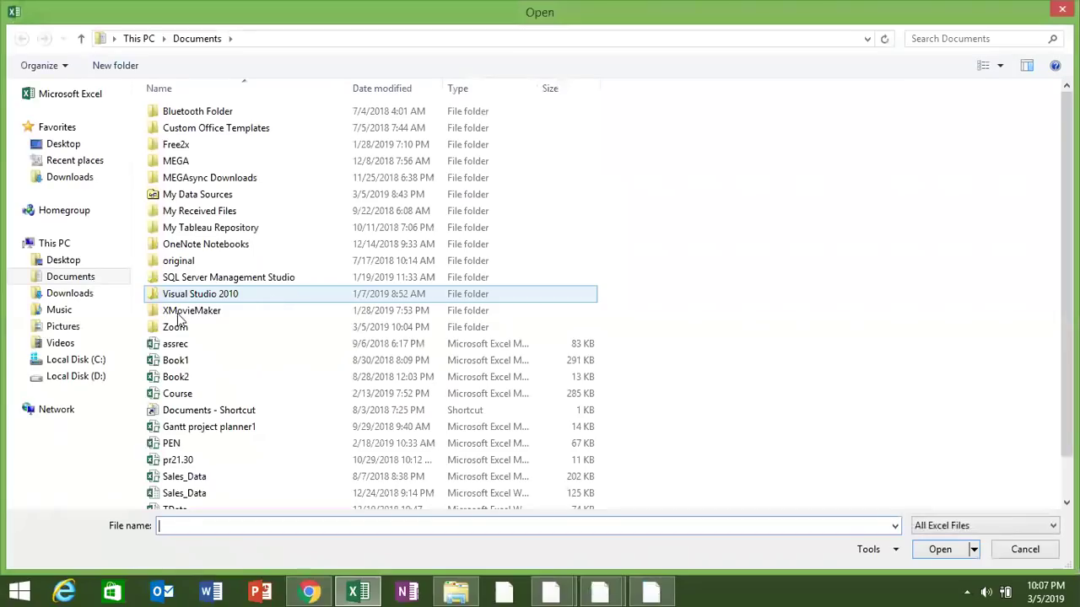
pyautogui.click(74, 295)
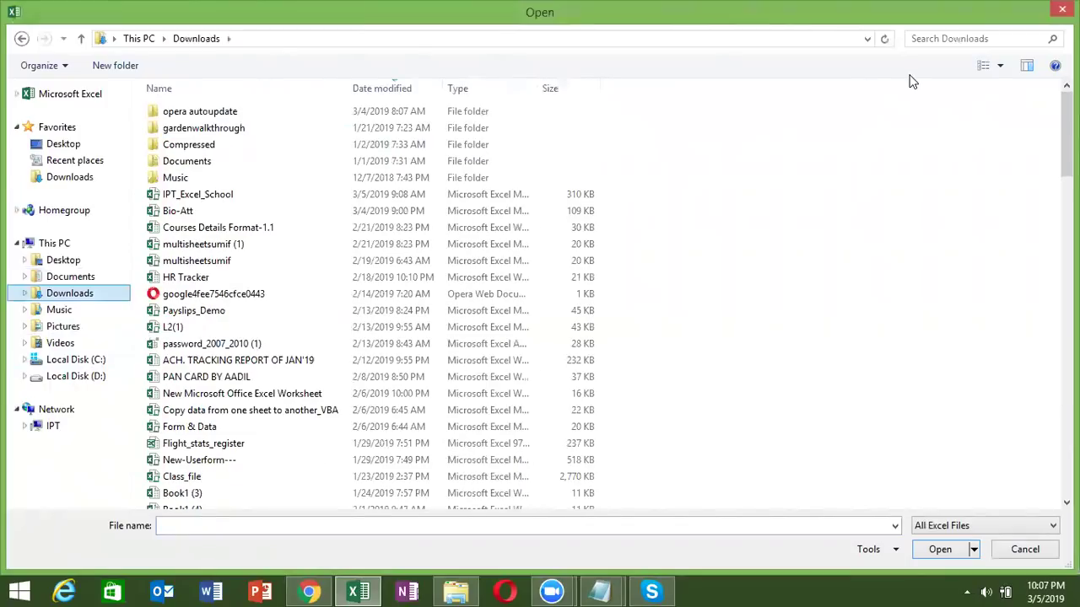
pyautogui.scroll(-2, 937, 60)
pyautogui.click(961, 38)
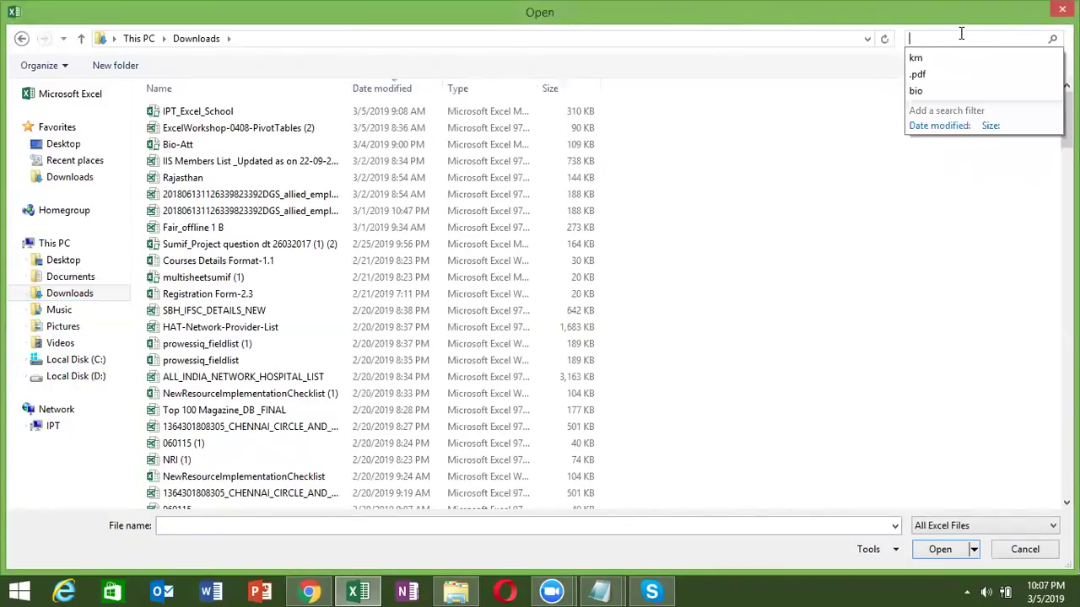
pyautogui.write('pan')
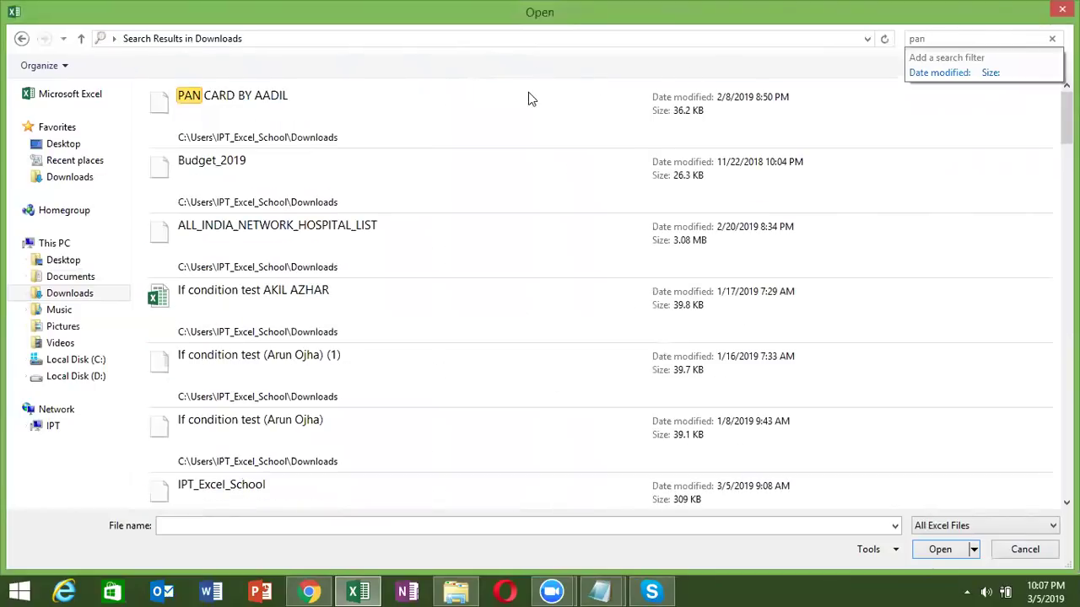
pyautogui.press('Escape')
pyautogui.press('Escape')
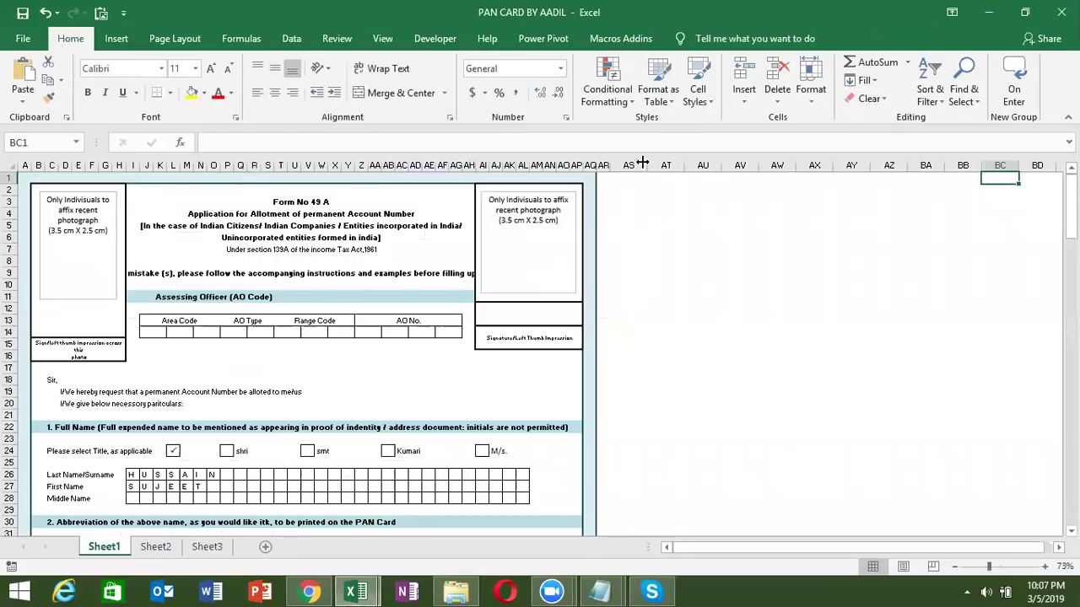
# Clear the surname letter boxes in row 26
pyautogui.click(143, 474)
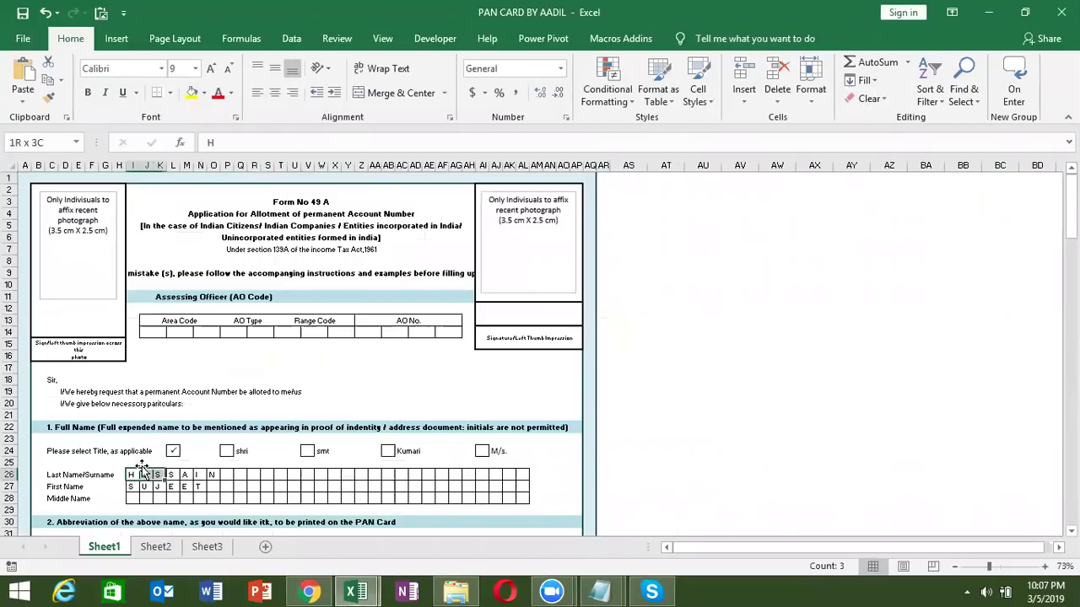
pyautogui.moveTo(131, 474); pyautogui.dragTo(215, 474)
pyautogui.press('Delete')
# Clear the whole first-name array in row 27 after dismissing the array warning
pyautogui.press('Down')
pyautogui.hotkey('shift', 'Right')
pyautogui.hotkey('shift', 'Right')
pyautogui.hotkey('shift', 'Right')
pyautogui.hotkey('shift', 'Right')
pyautogui.hotkey('shift', 'Right')
pyautogui.press('Delete')
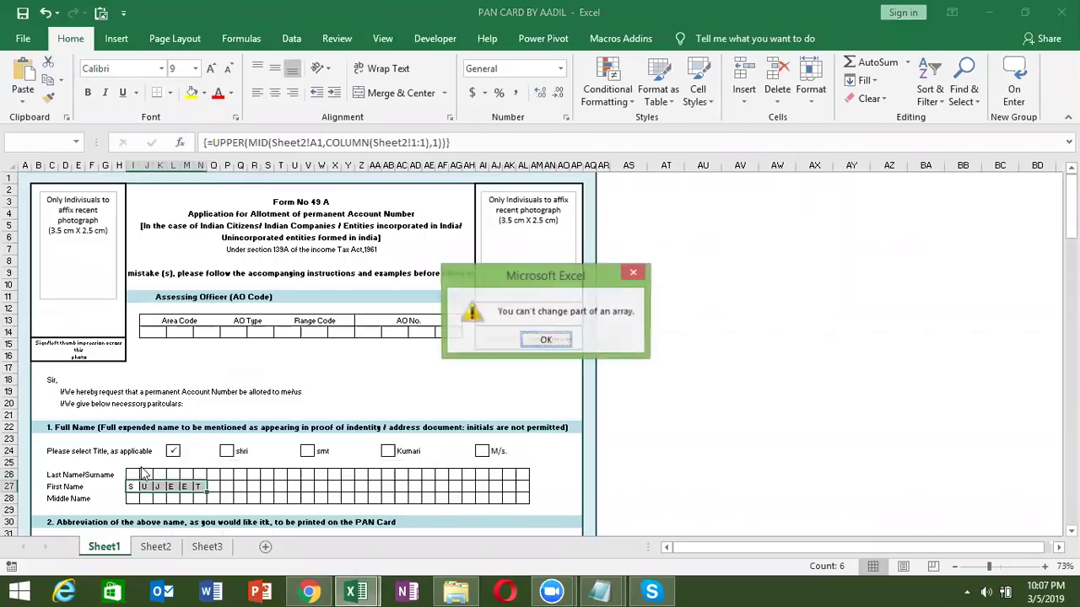
pyautogui.press('Return')
pyautogui.hotkey('shift', 'Right')
pyautogui.hotkey('shift', 'Right')
pyautogui.hotkey('shift', 'Right')
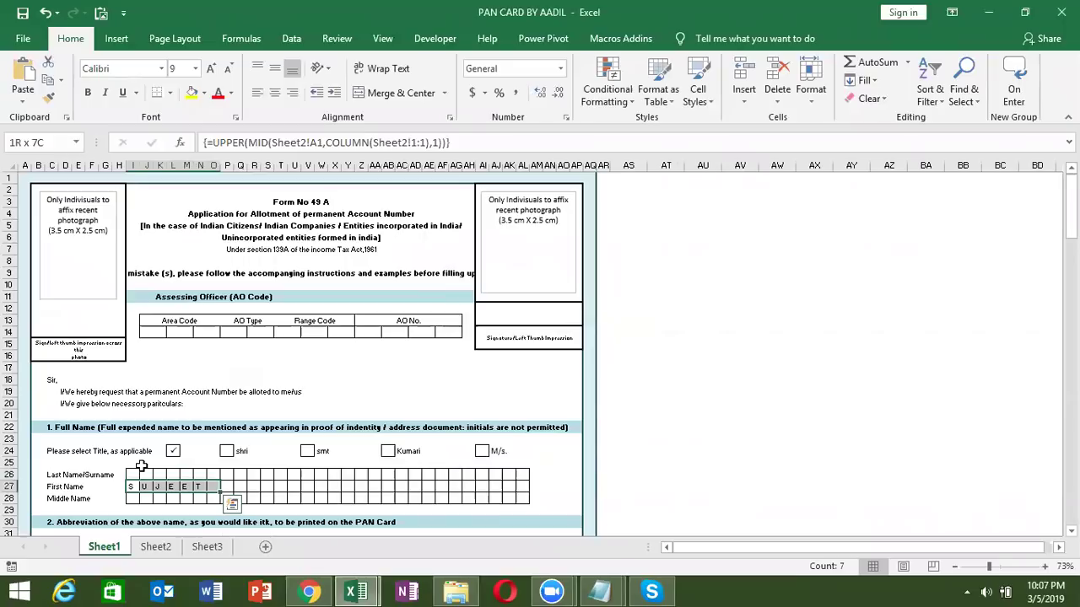
pyautogui.hotkey('shift', 'Right')
pyautogui.hotkey('shift', 'Right')
pyautogui.hotkey('shift', 'Right')
pyautogui.hotkey('shift', 'Right')
pyautogui.hotkey('shift', 'Right')
pyautogui.hotkey('shift', 'Right')
pyautogui.hotkey('shift', 'Right')
pyautogui.hotkey('shift', 'Right')
pyautogui.hotkey('shift', 'Right')
pyautogui.hotkey('shift', 'Right')
pyautogui.hotkey('shift', 'Right')
pyautogui.hotkey('shift', 'Right')
pyautogui.press('Delete')
pyautogui.press('Up')
pyautogui.hotkey('ctrl', 'Up')
pyautogui.press('Right')
pyautogui.press('Down')
pyautogui.press('Left')
pyautogui.press('Left')
pyautogui.press('Left')
pyautogui.press('Left')
pyautogui.press('Left')
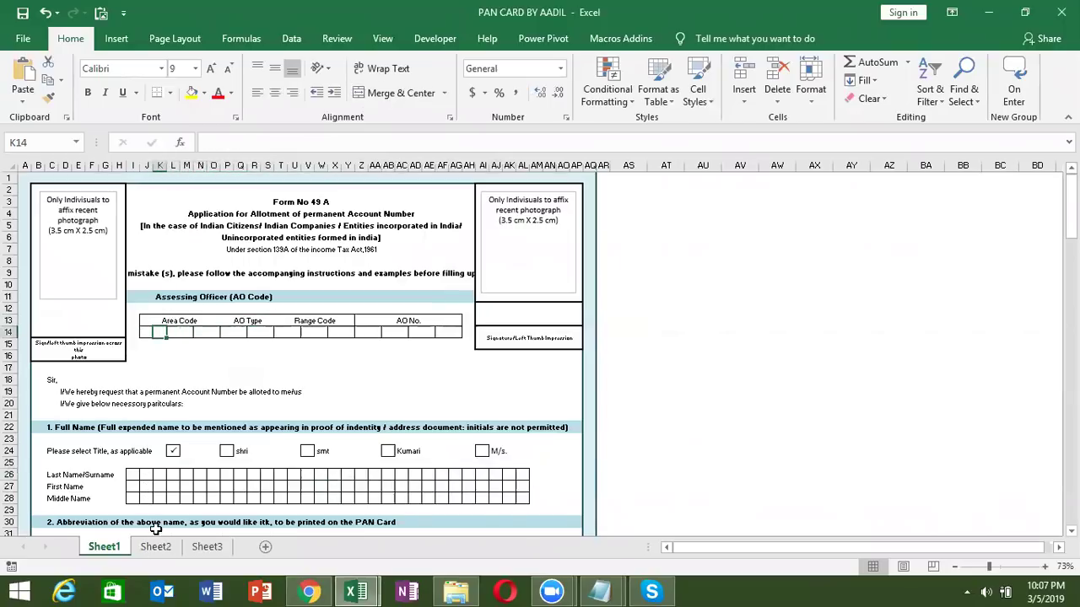
# Tick the first title checkbox in row 24 and enter 'Are Code' in Sheet2!A1
pyautogui.click(174, 452)
pyautogui.click(153, 555)
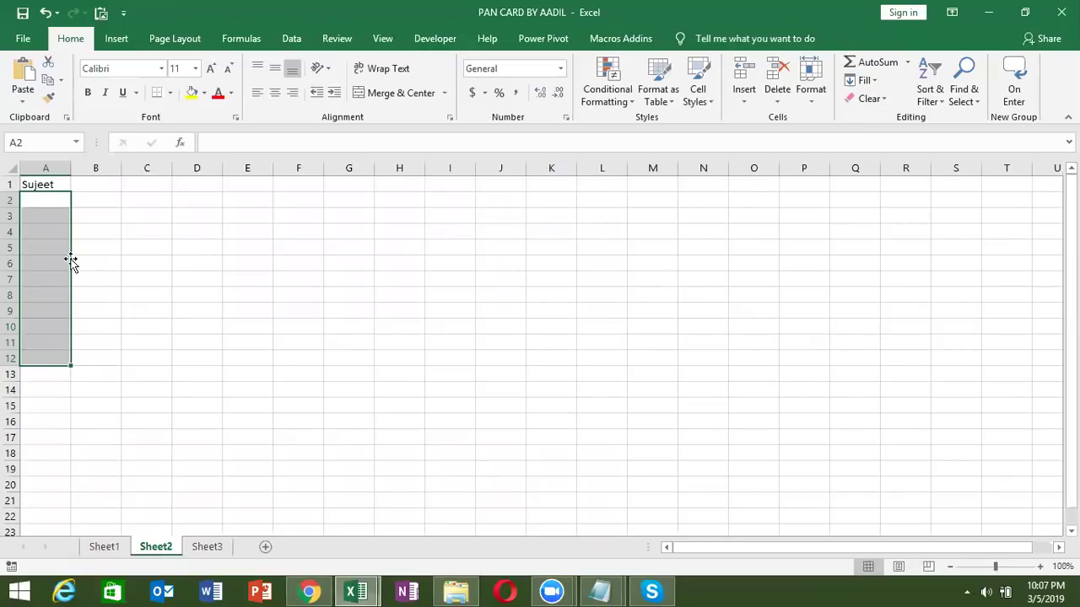
pyautogui.click(44, 186)
pyautogui.press('BackSpace')
pyautogui.write('Are')
pyautogui.write(' Code')
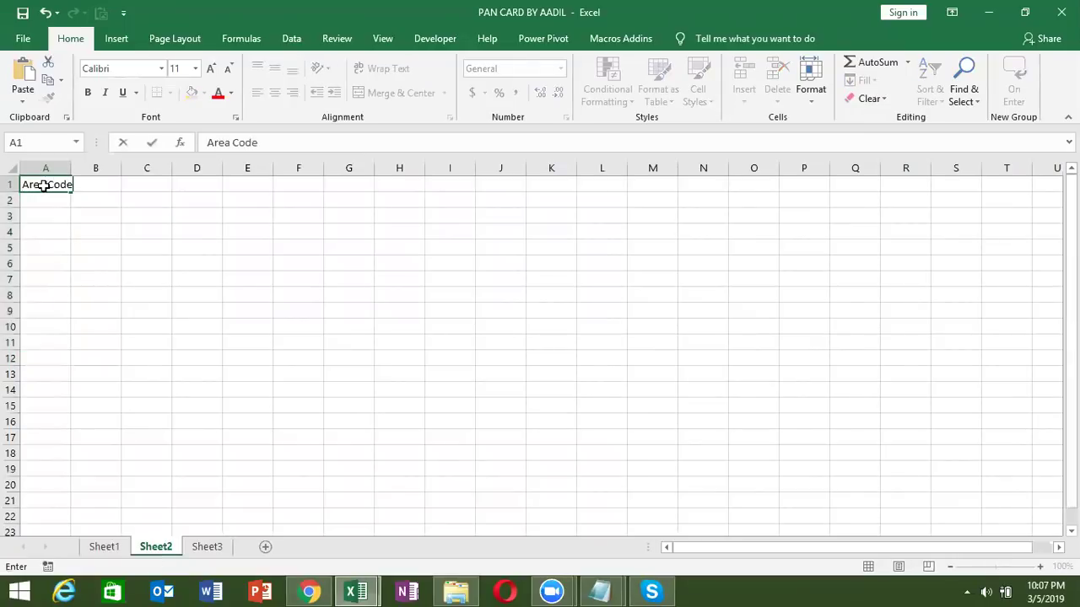
pyautogui.press('Return')
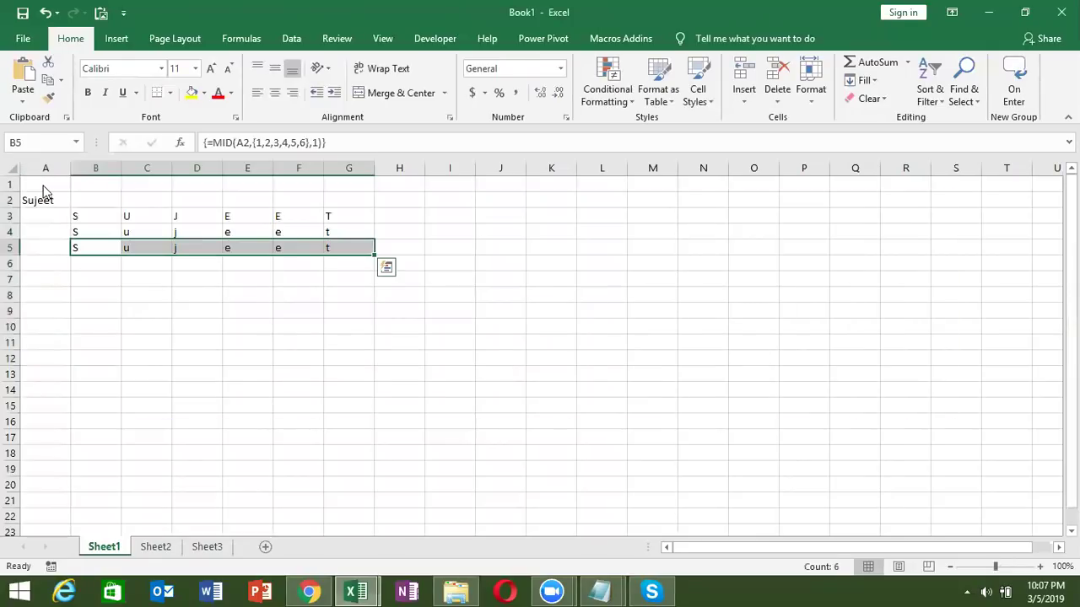
# Enter the Ao type label in Sheet2!A2
pyautogui.hotkey('alt', 'Tab')
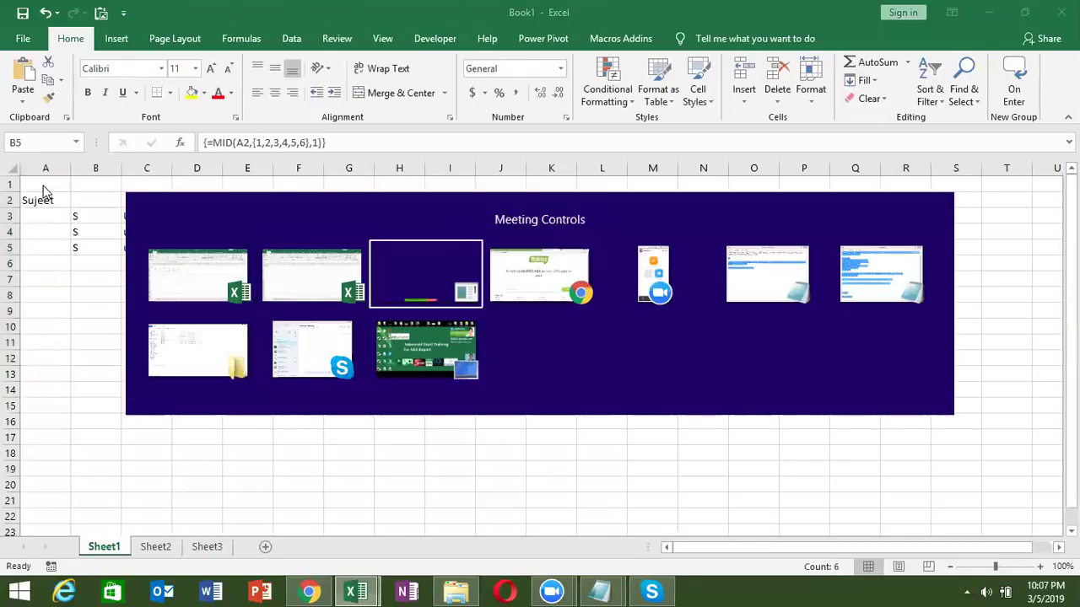
pyautogui.hotkey('alt', 'Tab')
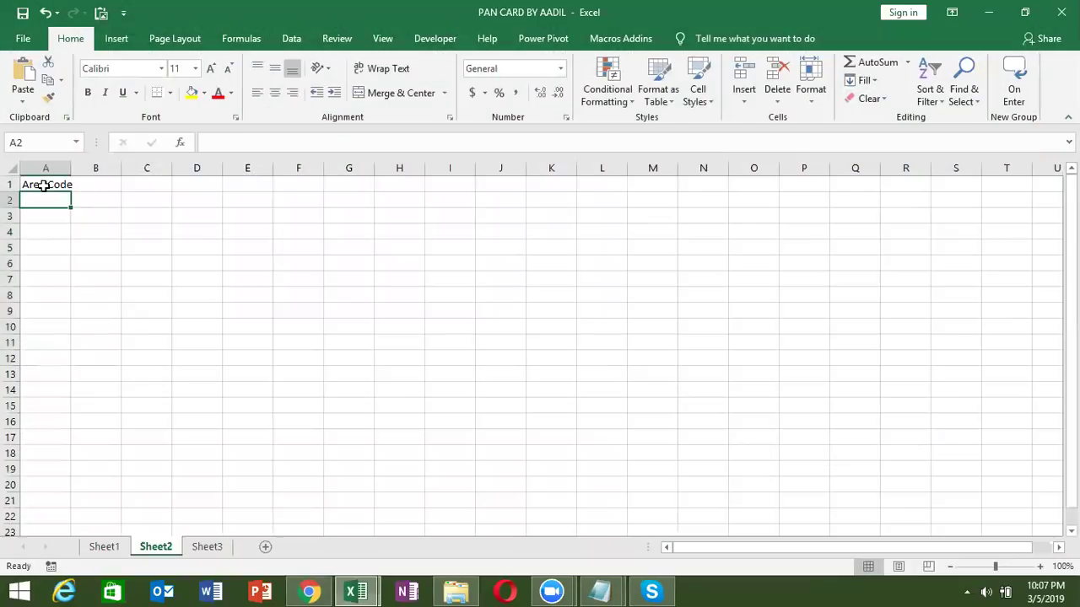
pyautogui.hotkey('alt', 'Tab')
pyautogui.press('Tab')
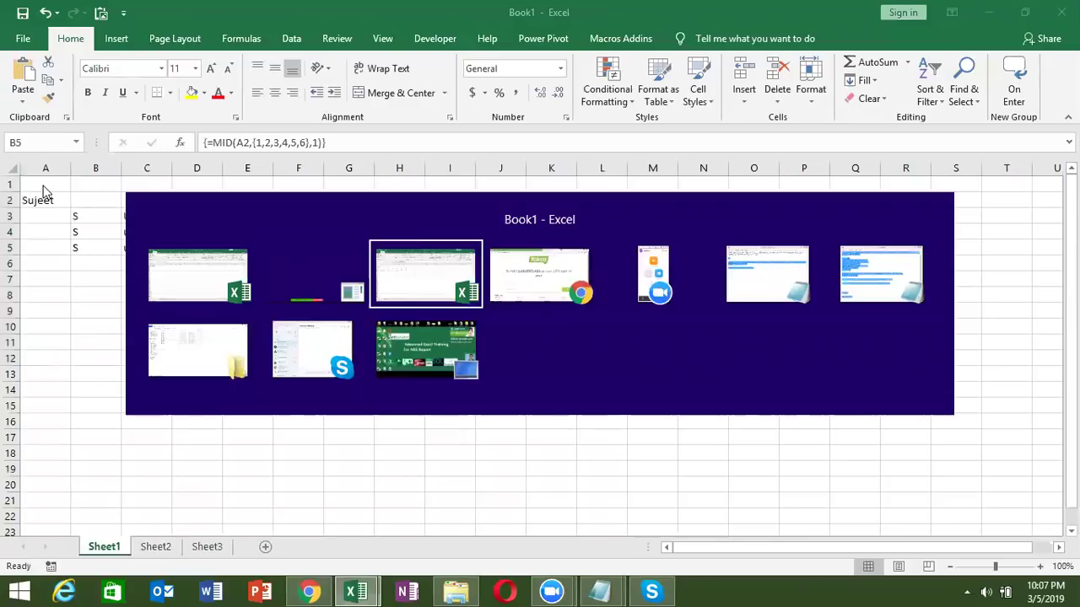
pyautogui.hotkey('alt', 'Tab')
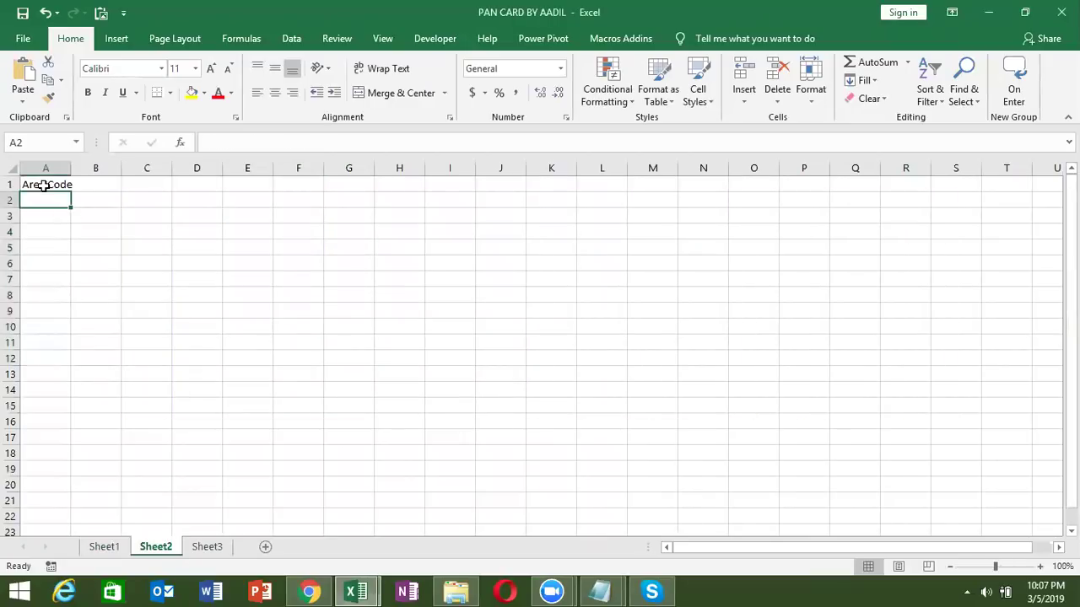
pyautogui.click(97, 547)
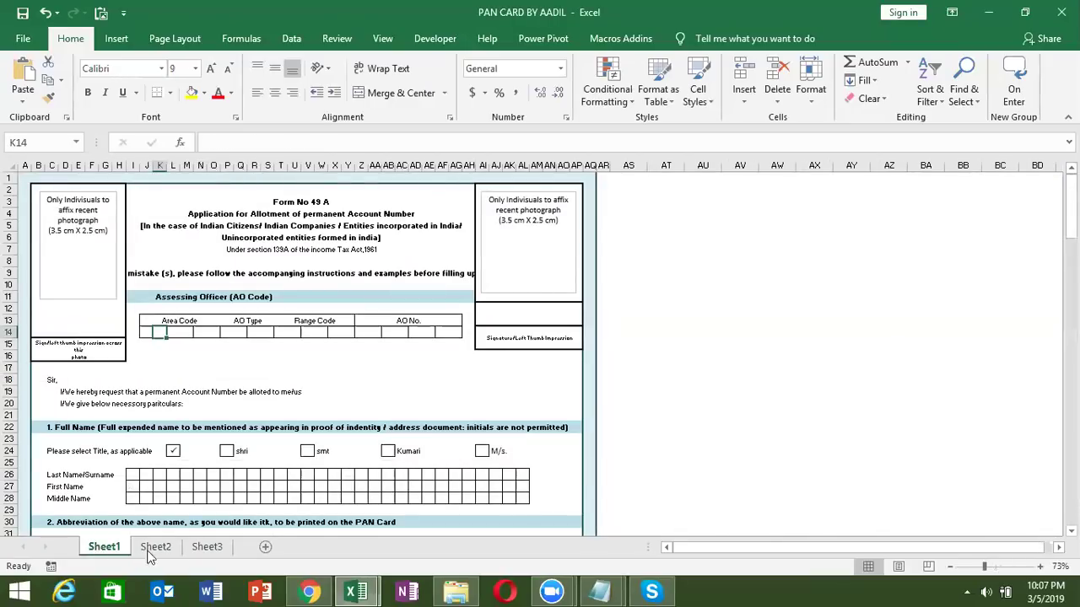
pyautogui.click(155, 549)
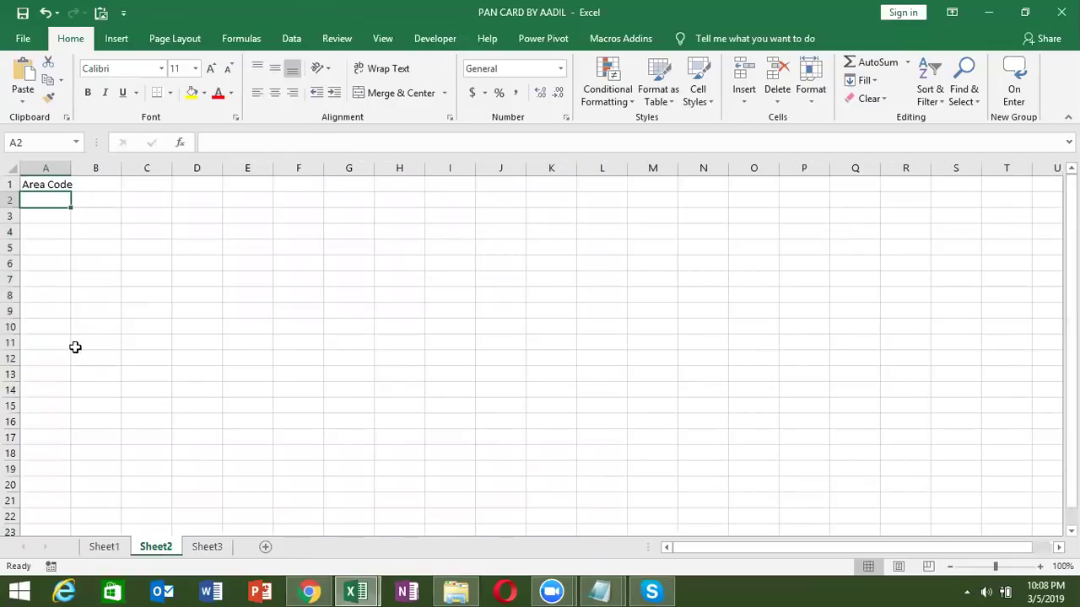
pyautogui.write('Ao')
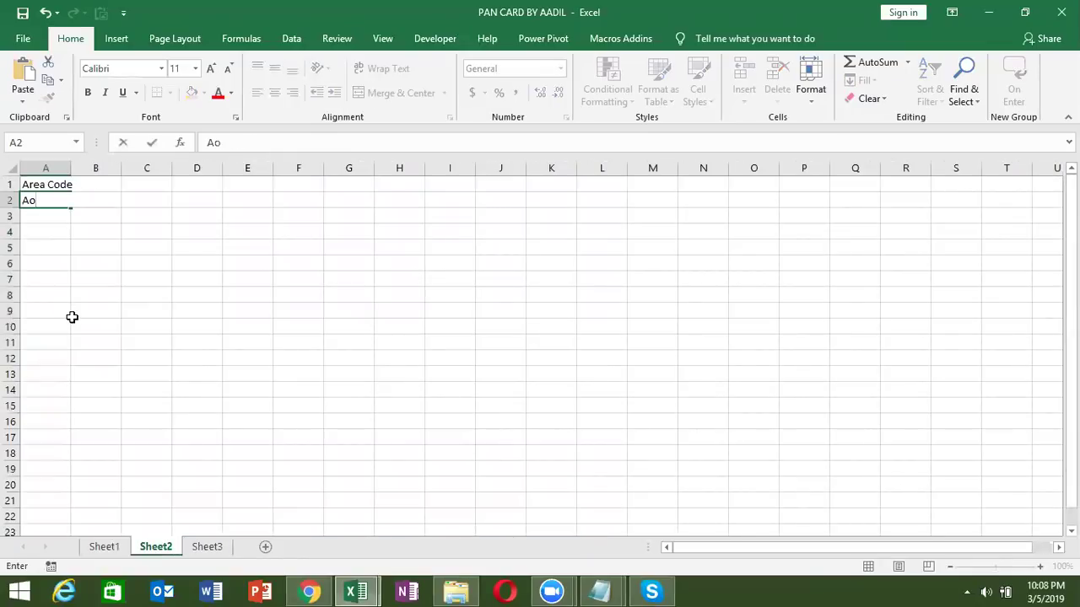
pyautogui.write(' type')
pyautogui.press('Return')
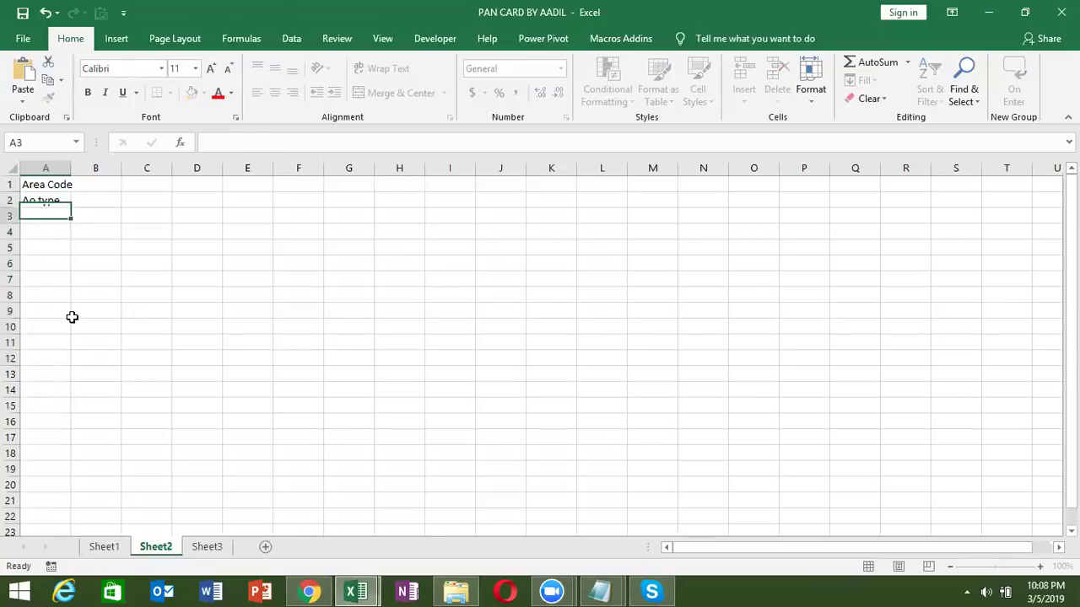
# Delete both labels from Sheet2 cells A1:A2
pyautogui.click(114, 534)
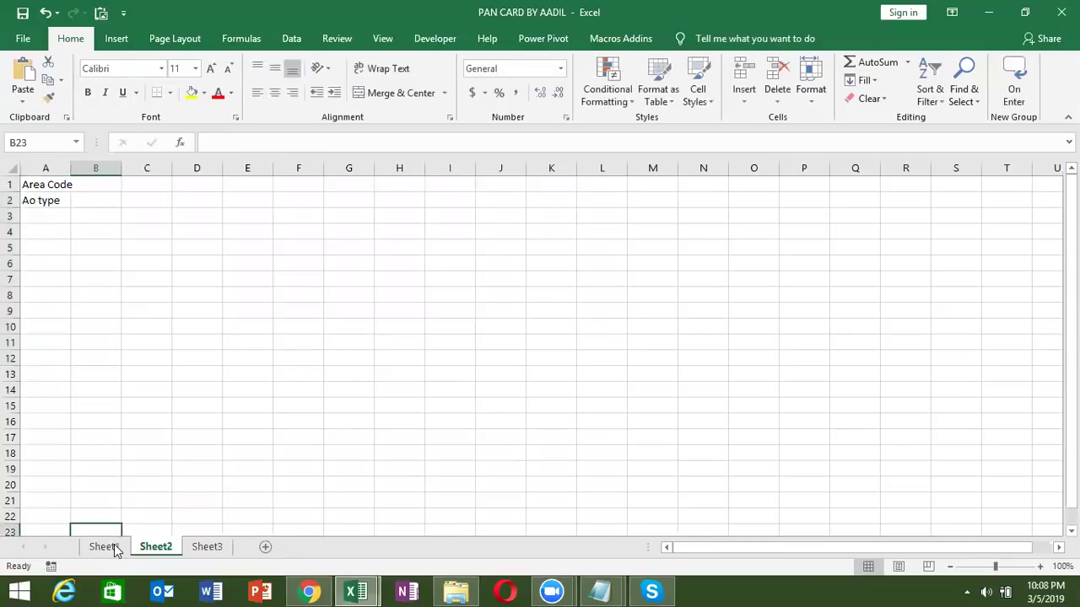
pyautogui.click(114, 544)
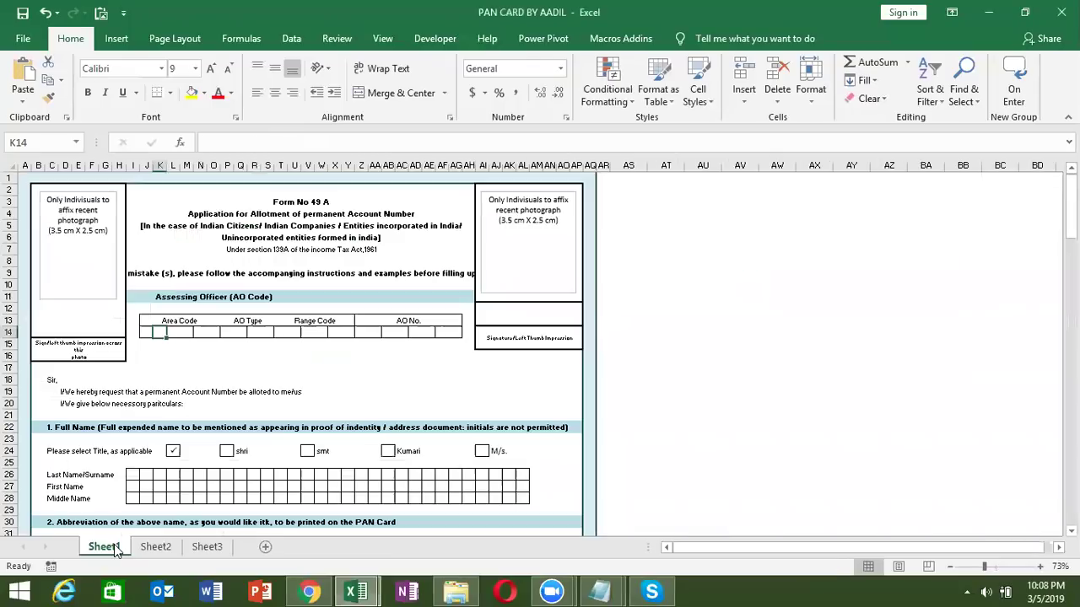
pyautogui.click(155, 546)
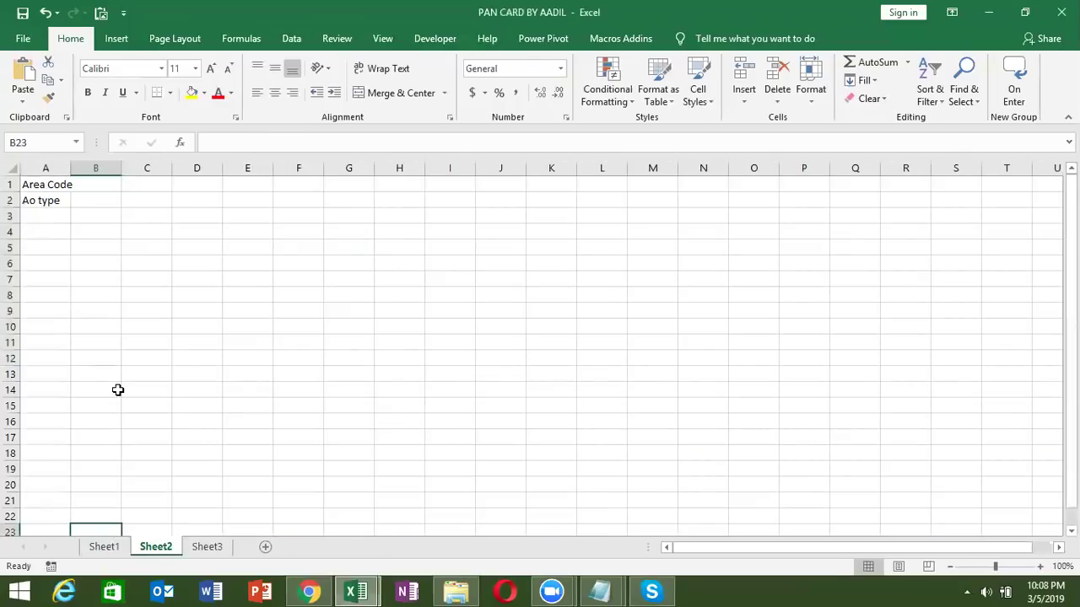
pyautogui.click(38, 200)
pyautogui.moveTo(39, 185); pyautogui.dragTo(39, 194)
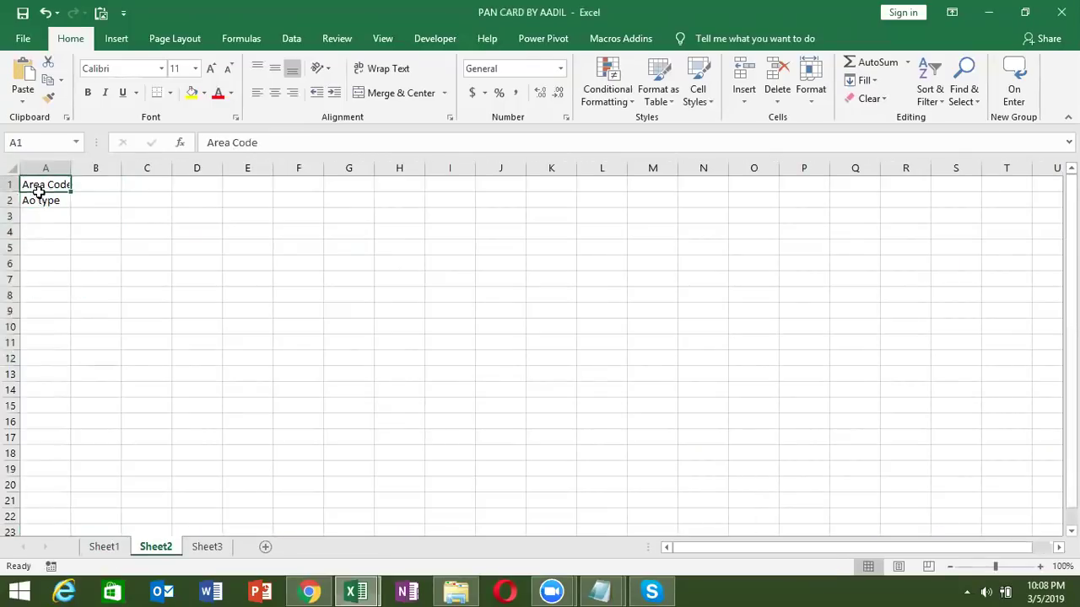
pyautogui.press('Delete')
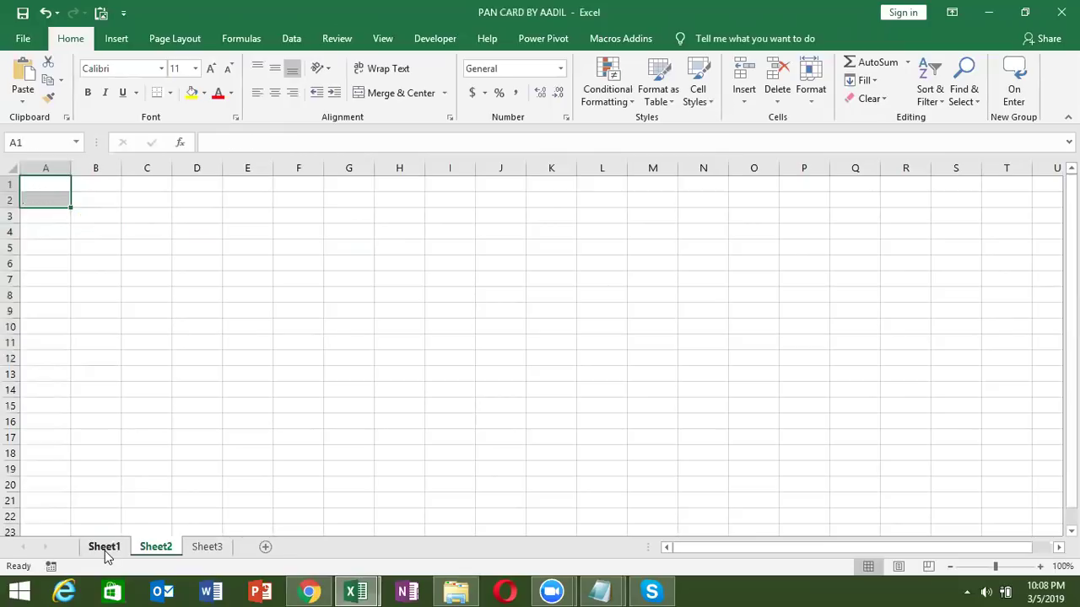
# On Sheet2, enter the label Title in cell A1
pyautogui.click(105, 548)
pyautogui.click(105, 462)
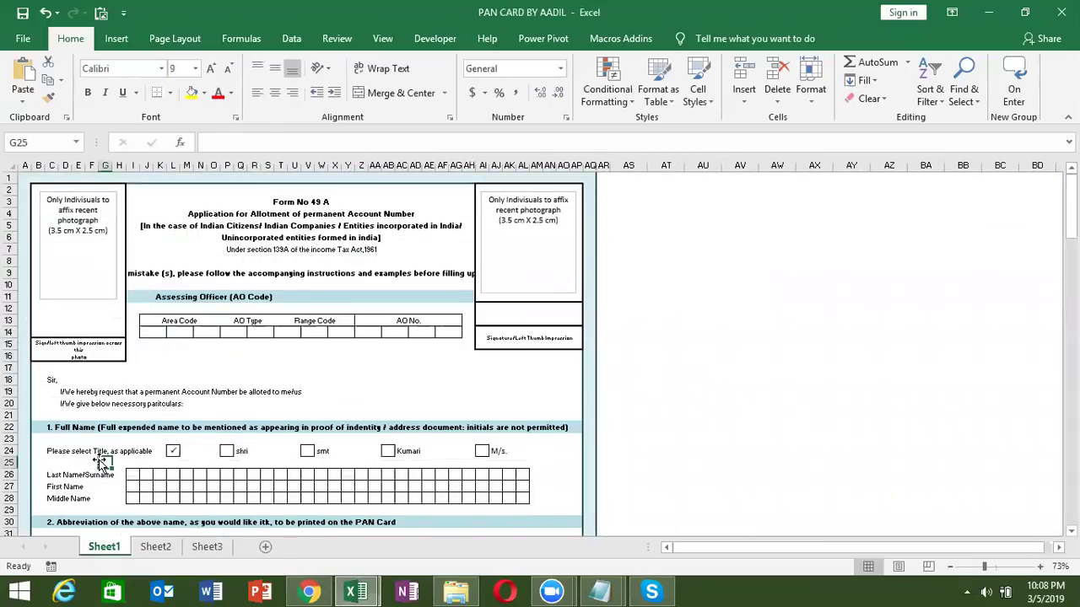
pyautogui.click(153, 548)
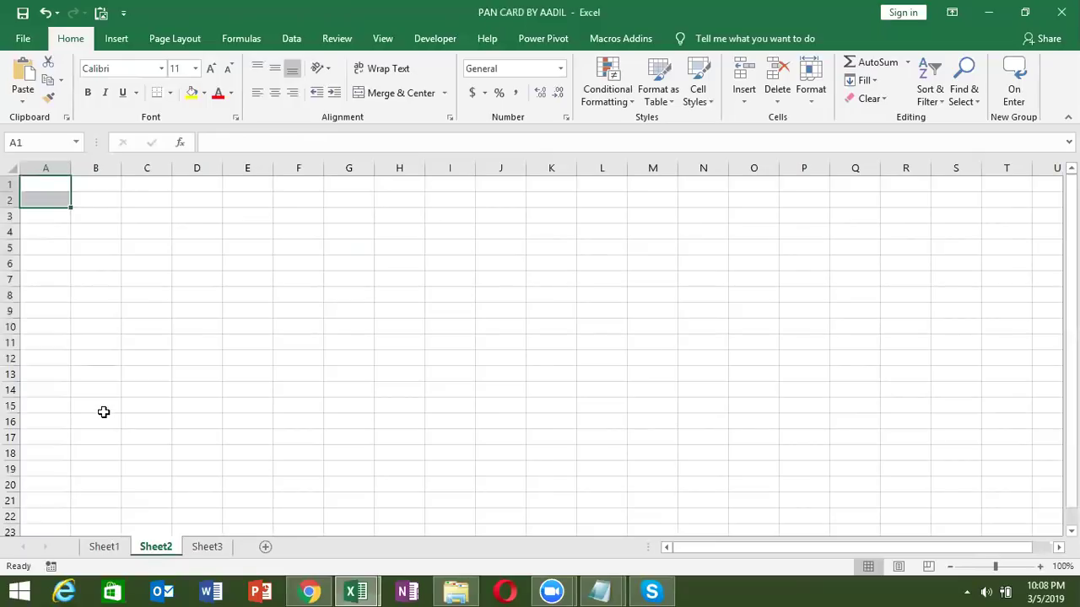
pyautogui.press('Up')
pyautogui.write('Titl')
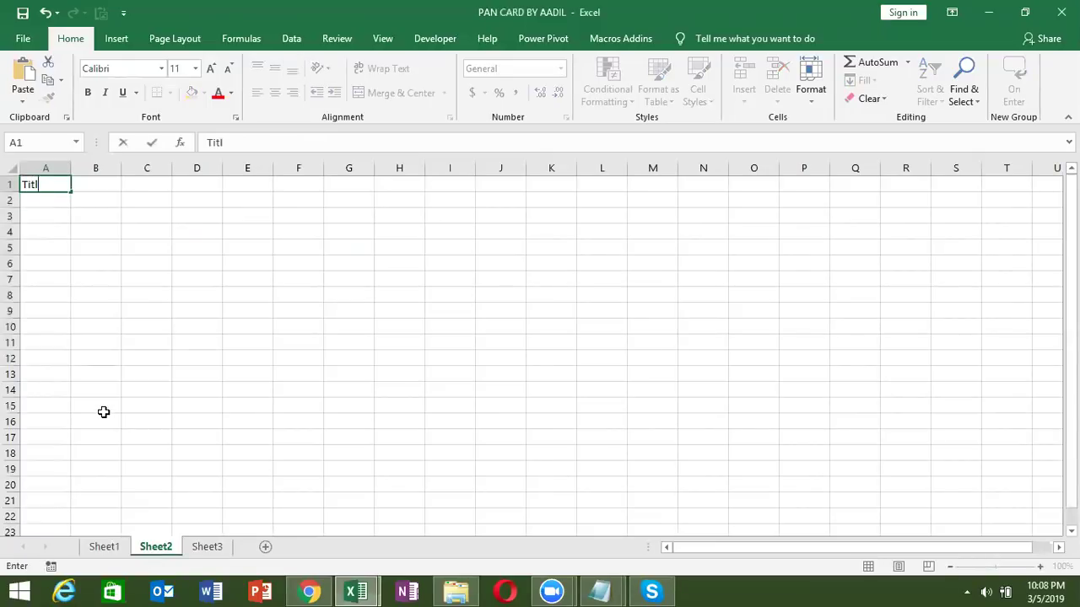
pyautogui.write('e')
pyautogui.press('Return')
pyautogui.press('Up')
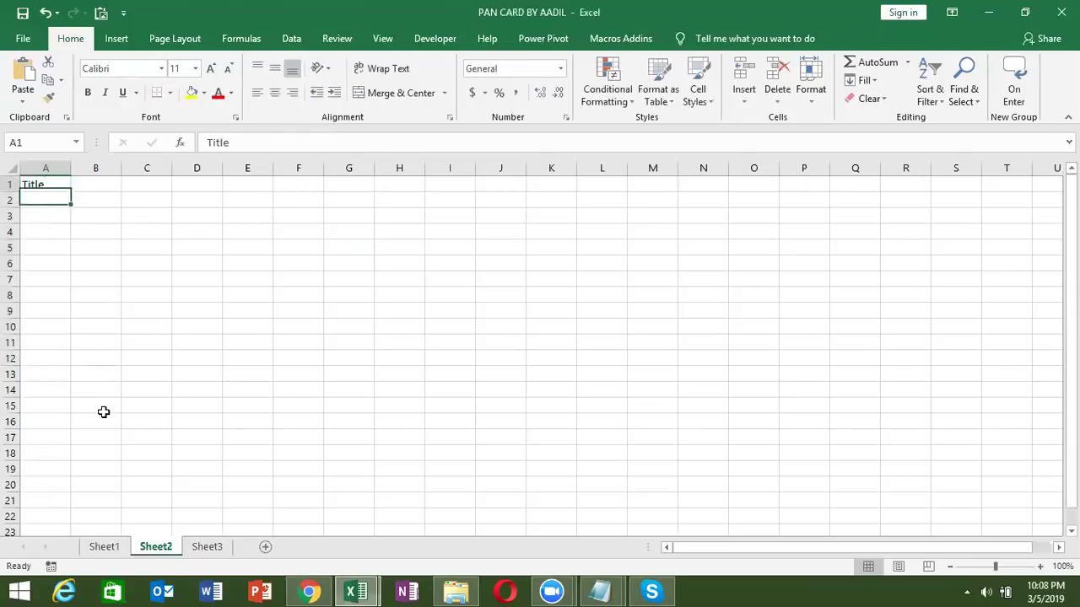
pyautogui.press('Right')
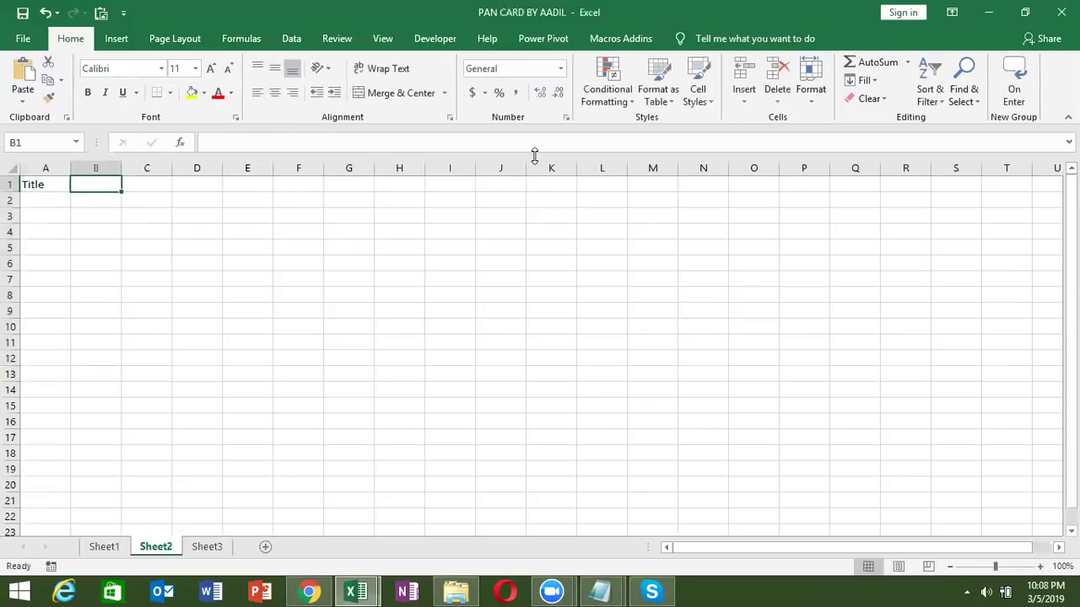
# Enter the labels F Name, M Name and Last Name in A2:A4
pyautogui.click(52, 200)
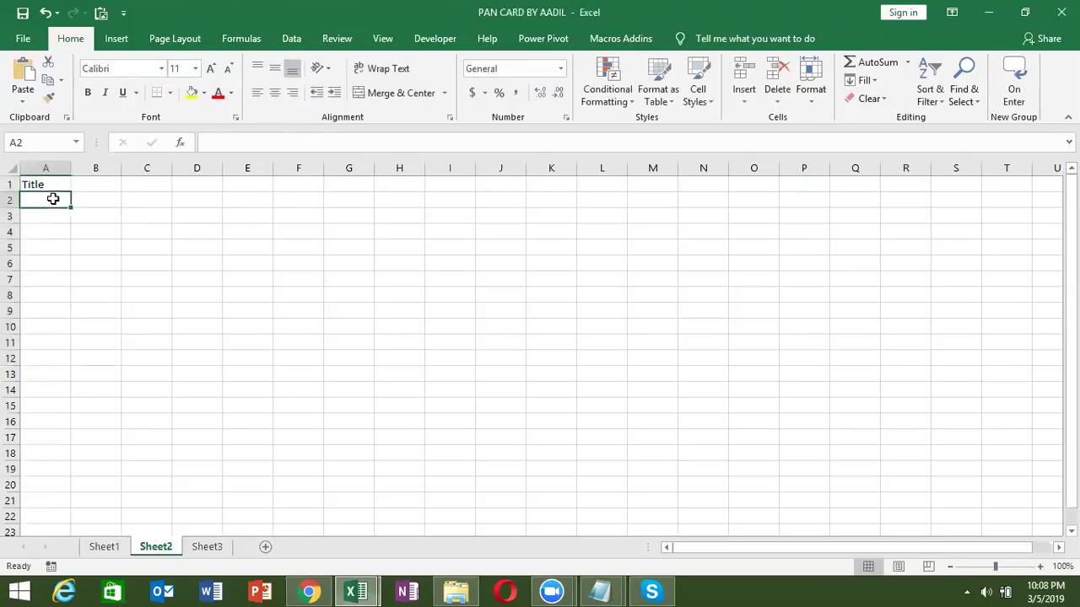
pyautogui.write('F Name')
pyautogui.press('Return')
pyautogui.write('M Name')
pyautogui.press('Return')
pyautogui.write('Last Name')
pyautogui.press('Return')
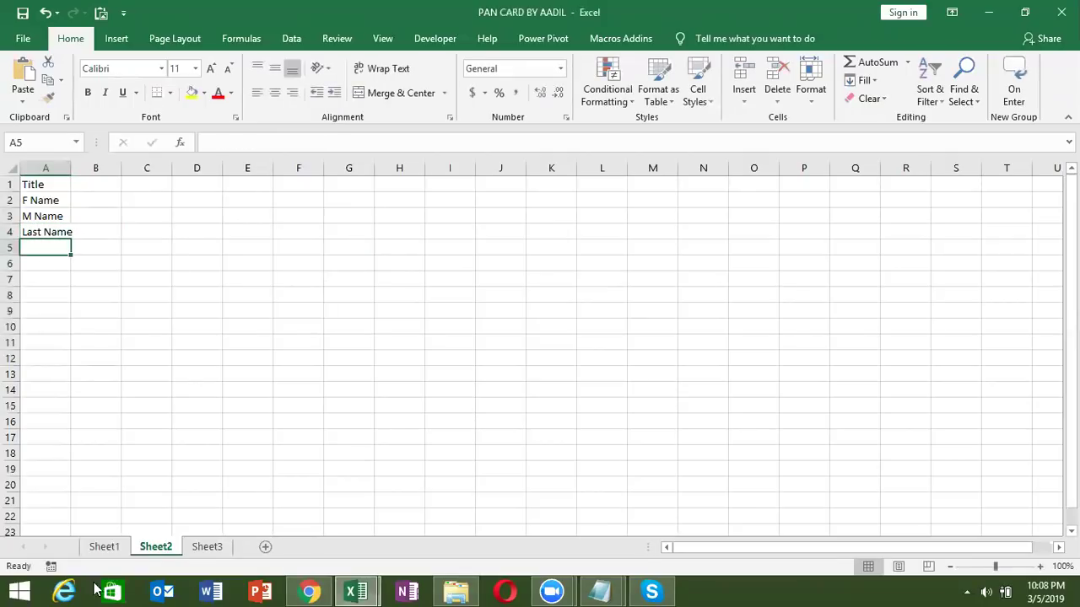
# On Sheet1, select the surname boxes from I26 along row 26 and begin a MID formula
pyautogui.click(105, 555)
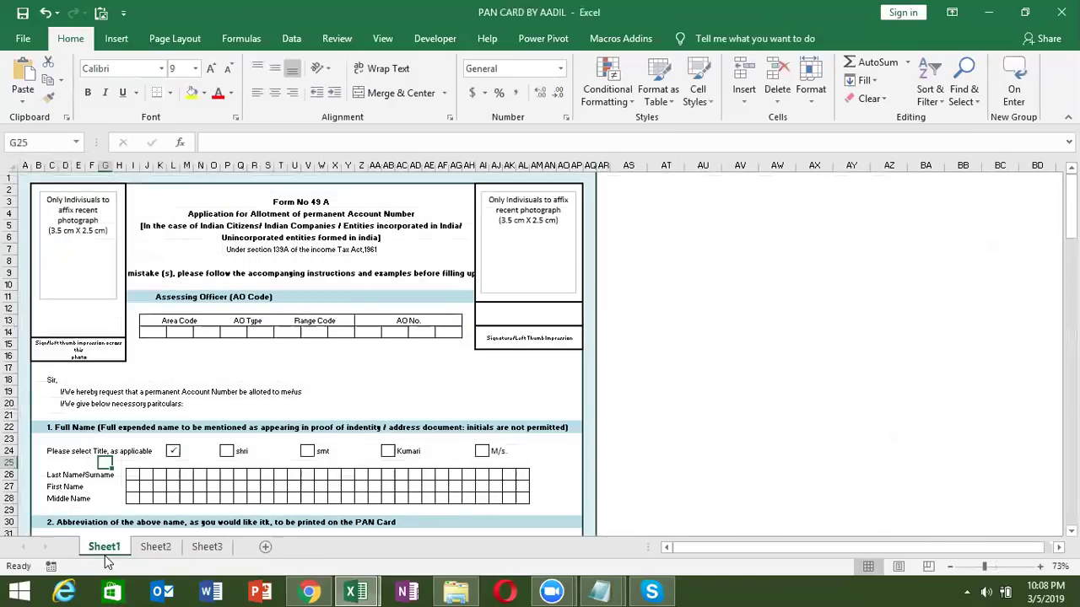
pyautogui.click(132, 474)
pyautogui.write('=')
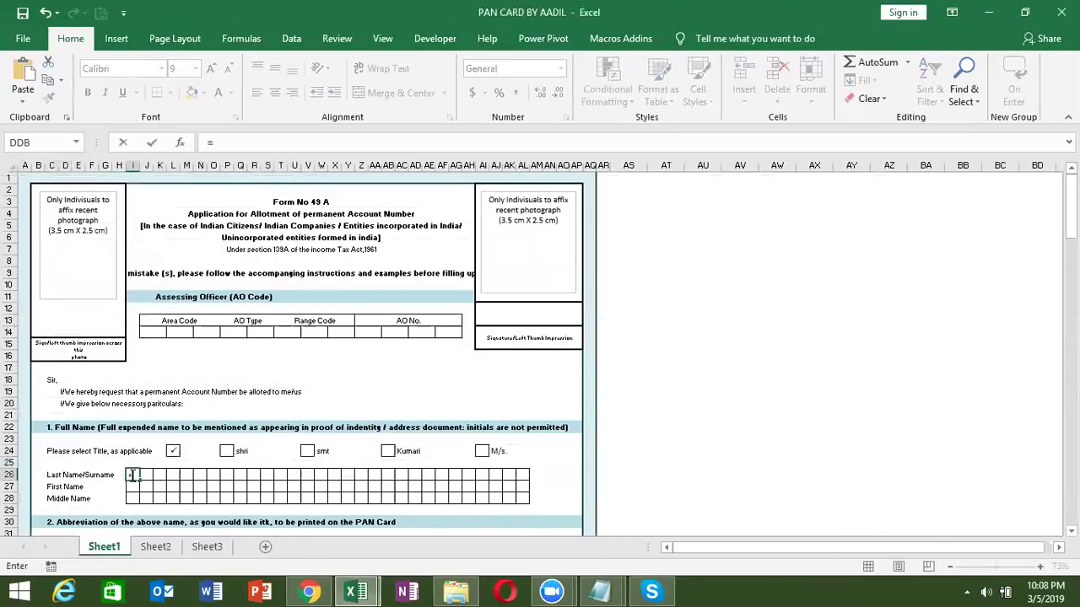
pyautogui.press('Escape')
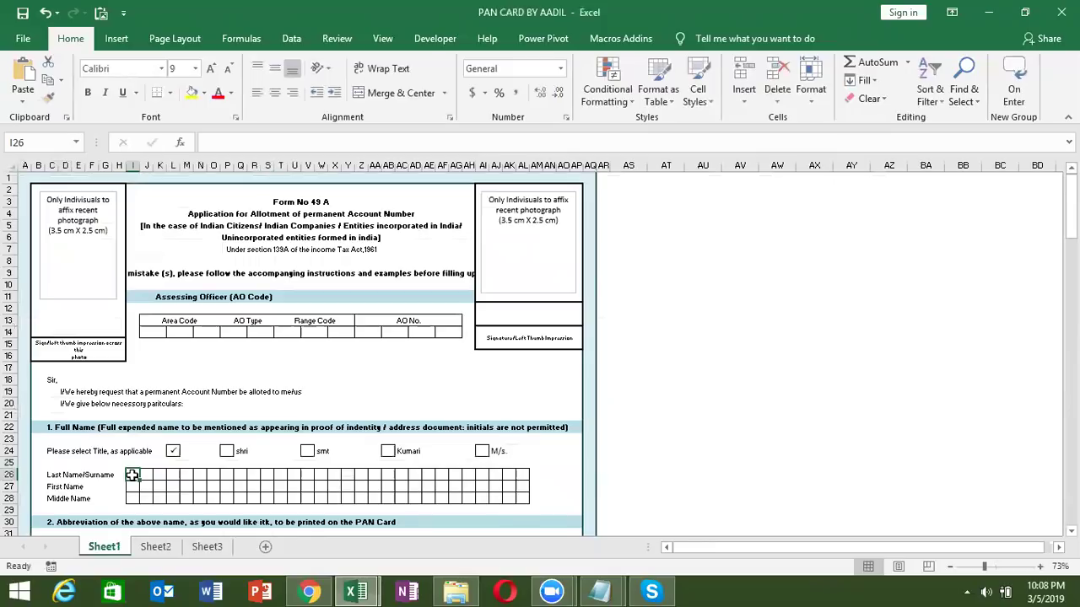
pyautogui.hotkey('shift', 'Right')
pyautogui.hotkey('shift', 'Right')
pyautogui.hotkey('shift', 'Right')
pyautogui.hotkey('shift', 'Right')
pyautogui.hotkey('shift', 'Right')
pyautogui.hotkey('shift', 'Right')
pyautogui.hotkey('shift', 'Right')
pyautogui.hotkey('shift', 'Right')
pyautogui.hotkey('shift', 'Right')
pyautogui.hotkey('shift', 'Right')
pyautogui.hotkey('shift', 'Right')
pyautogui.hotkey('shift', 'Right')
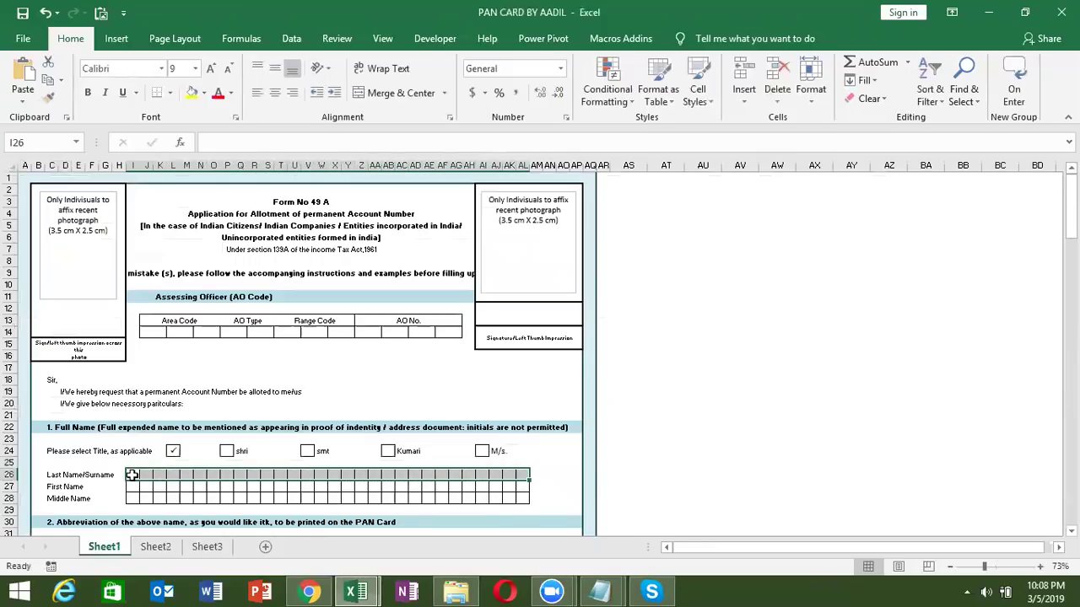
pyautogui.write('=mid(')
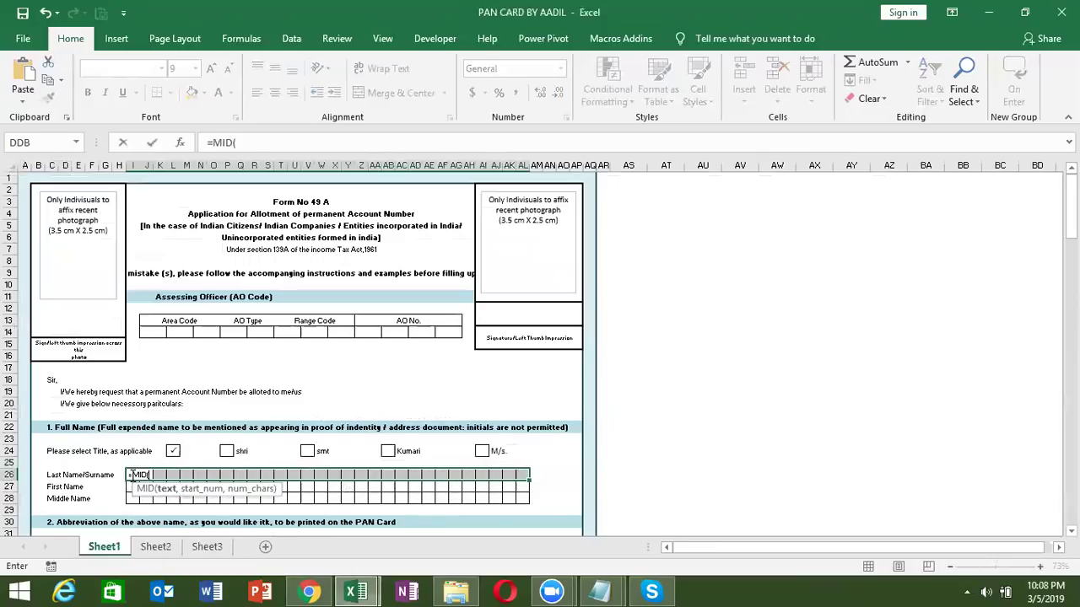
# Complete =MID(Sheet2!B4,COLUMN(),1) and enter it as an array formula across the row
pyautogui.click(152, 550)
pyautogui.click(90, 234)
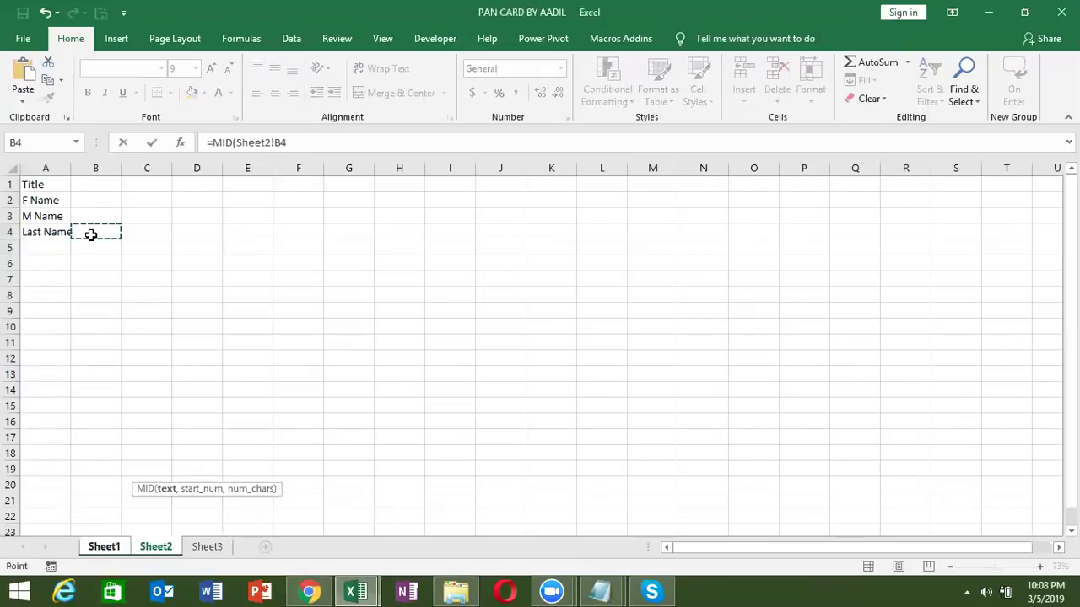
pyautogui.write(',')
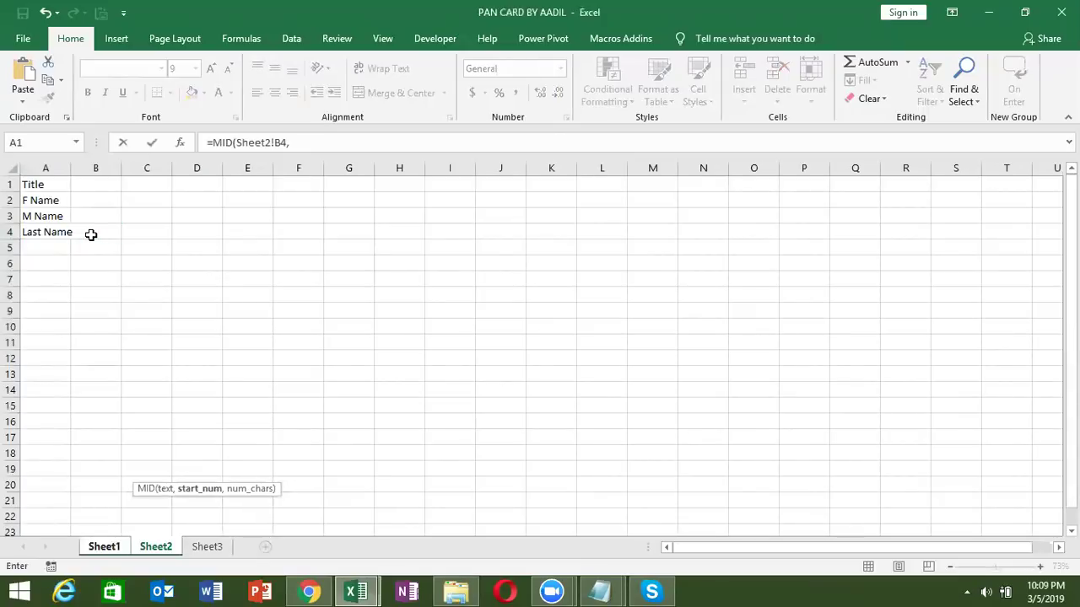
pyautogui.write('col')
pyautogui.press('Tab')
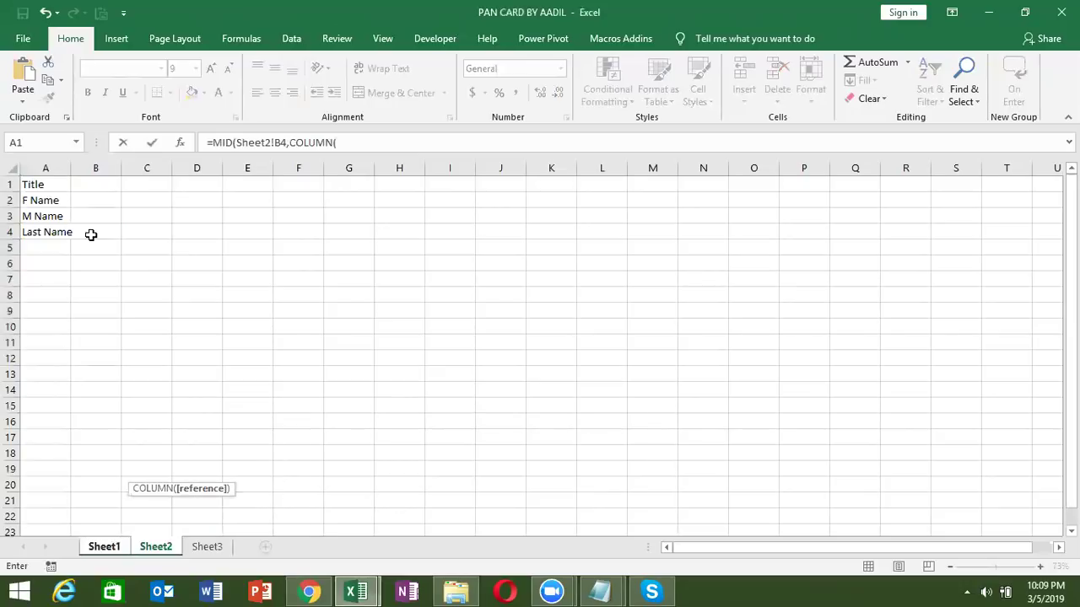
pyautogui.write(',1)}')
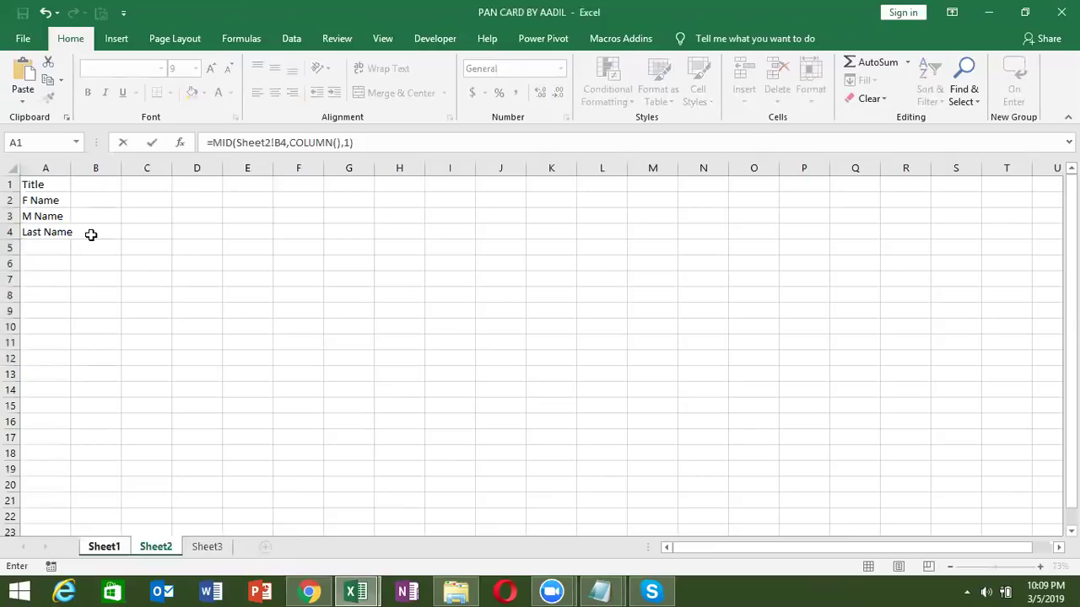
pyautogui.hotkey('ctrl', 'shift', 'Return')
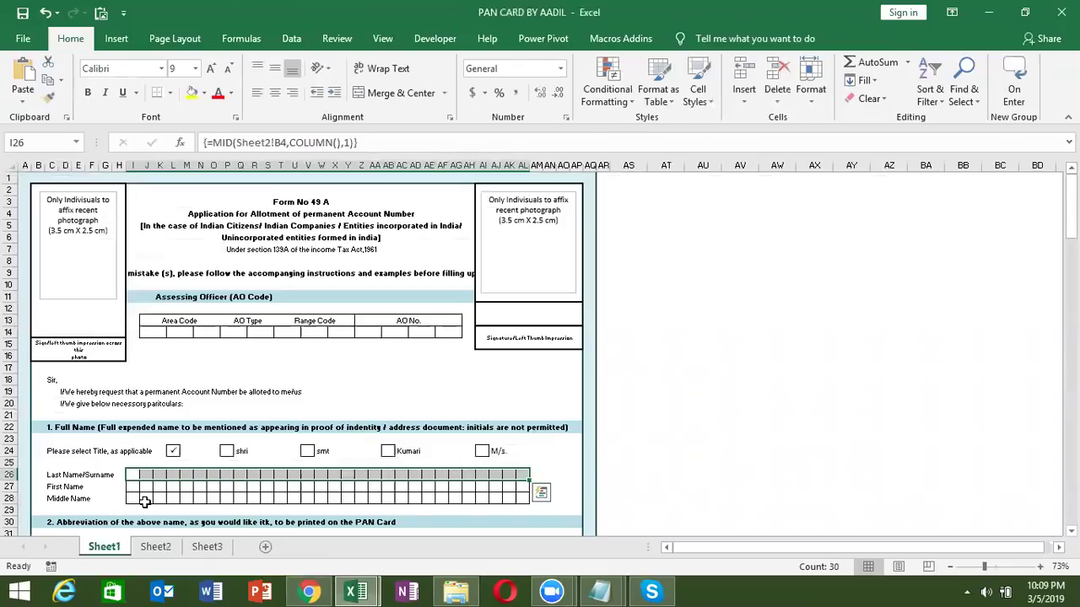
# Select the First Name boxes from I27 along row 27 and begin a MID formula
pyautogui.press('Down')
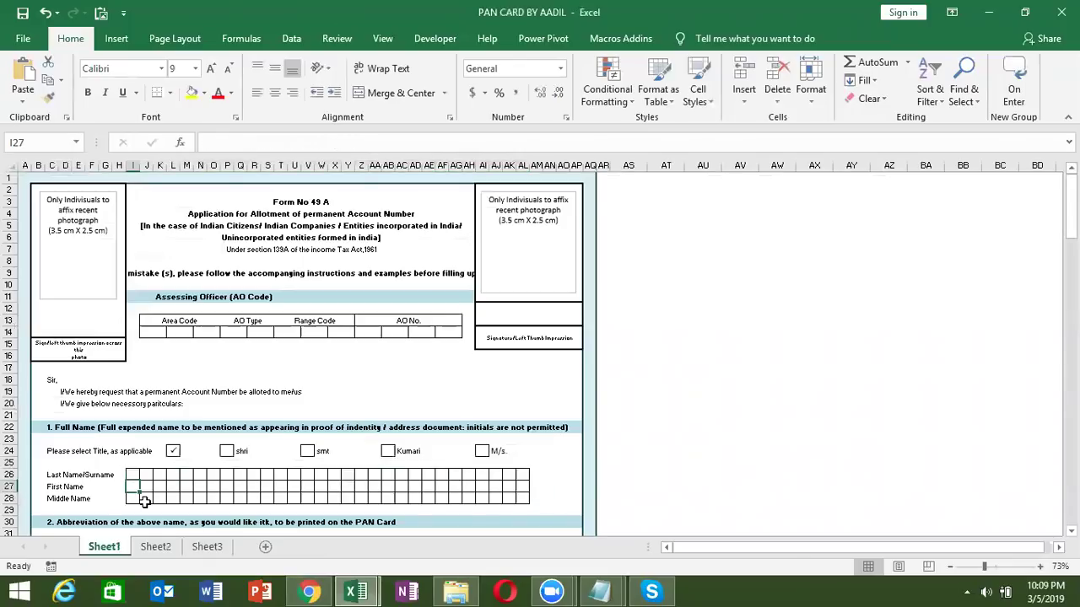
pyautogui.hotkey('shift', 'Right')
pyautogui.hotkey('shift', 'Right')
pyautogui.hotkey('shift', 'Right')
pyautogui.hotkey('shift', 'Right')
pyautogui.hotkey('shift', 'Right')
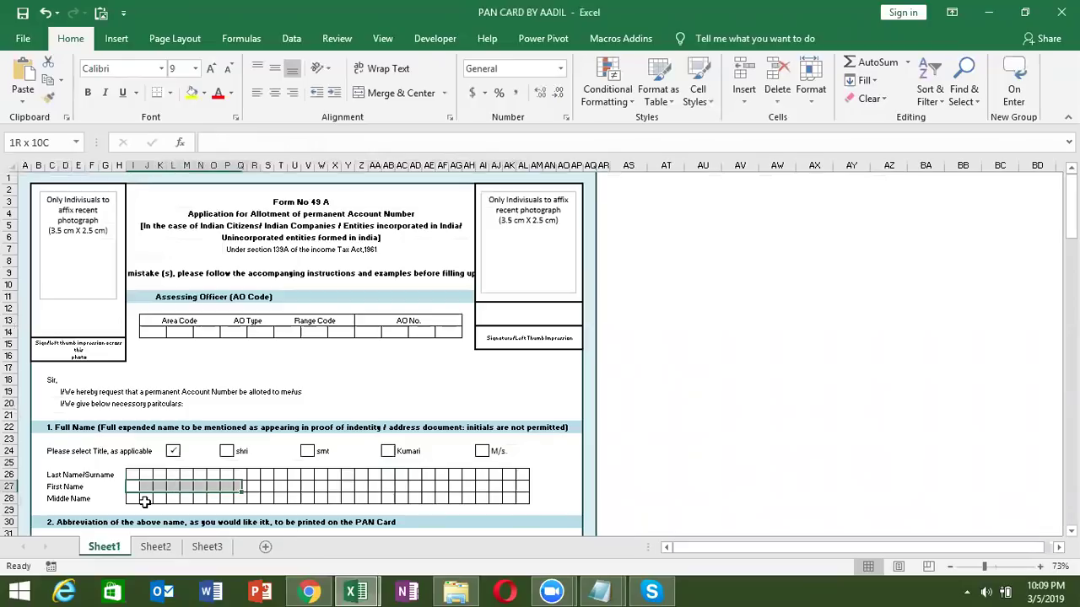
pyautogui.hotkey('shift', 'Right')
pyautogui.hotkey('shift', 'Right')
pyautogui.hotkey('shift', 'Right')
pyautogui.hotkey('shift', 'Right')
pyautogui.hotkey('shift', 'Right')
pyautogui.hotkey('shift', 'Right')
pyautogui.hotkey('shift', 'Right')
pyautogui.hotkey('shift', 'Right')
pyautogui.hotkey('shift', 'Right')
pyautogui.hotkey('shift', 'Right')
pyautogui.hotkey('shift', 'Right')
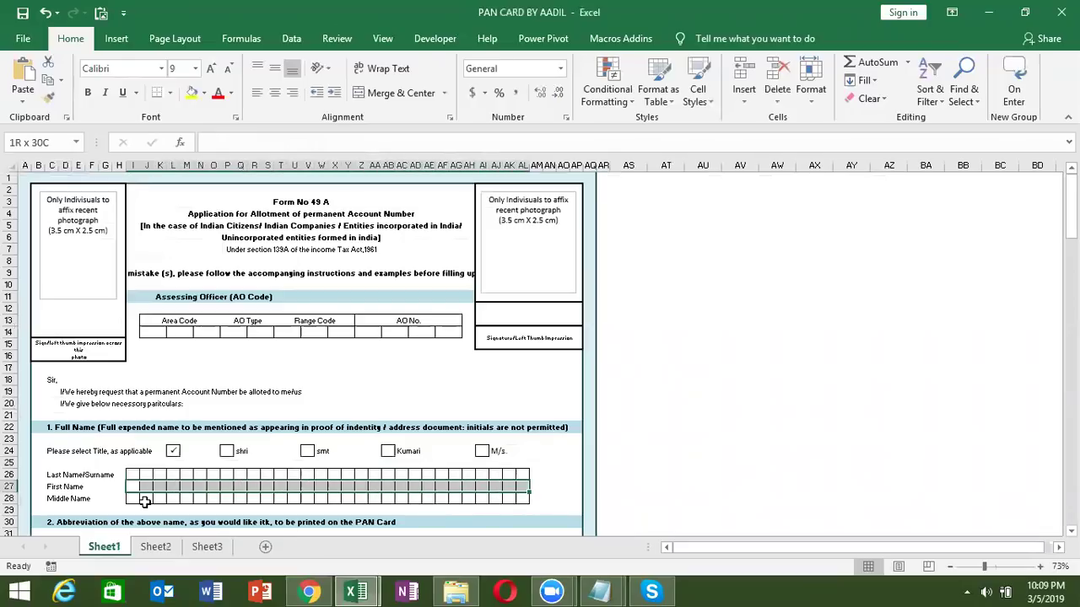
pyautogui.write('=mid')
pyautogui.press('Tab')
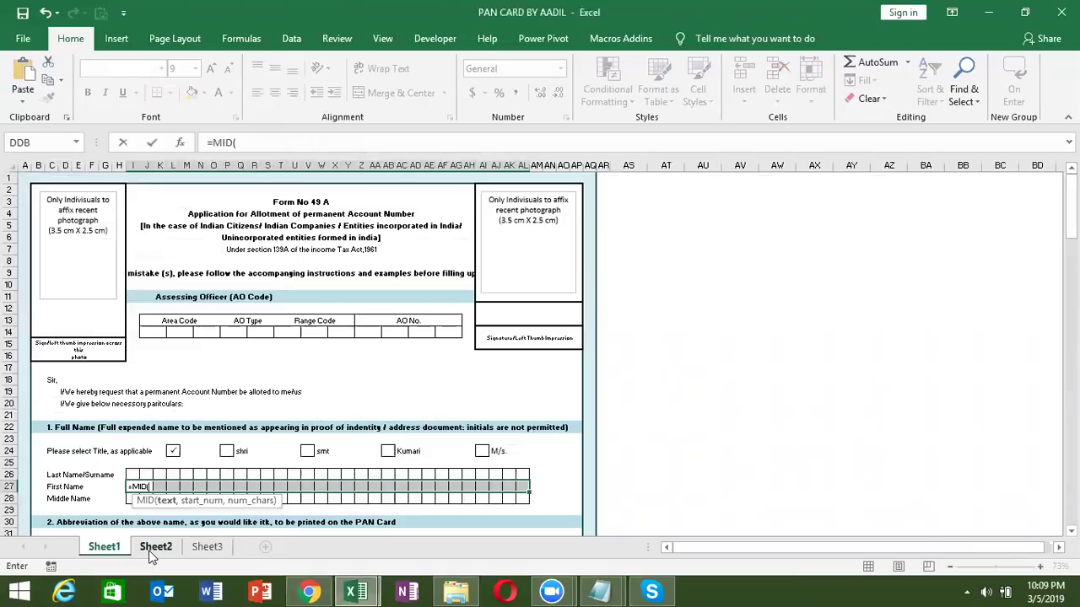
# Complete =MID(Sheet2!B2,COLUMN(Sheet2!1:1),1) and enter it as an array formula
pyautogui.click(148, 550)
pyautogui.click(91, 203)
pyautogui.write(',')
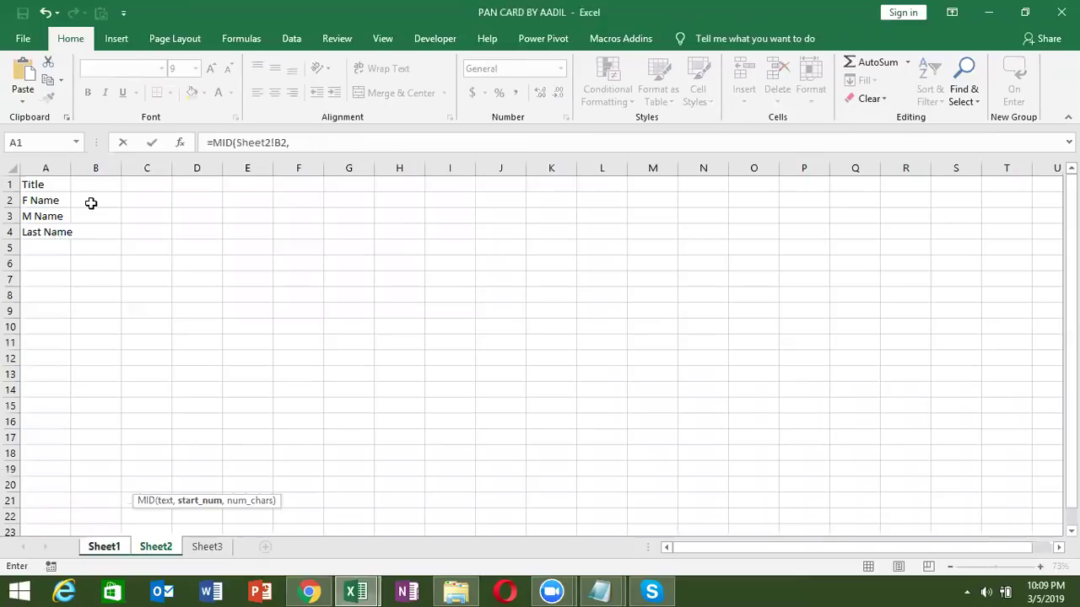
pyautogui.write('col')
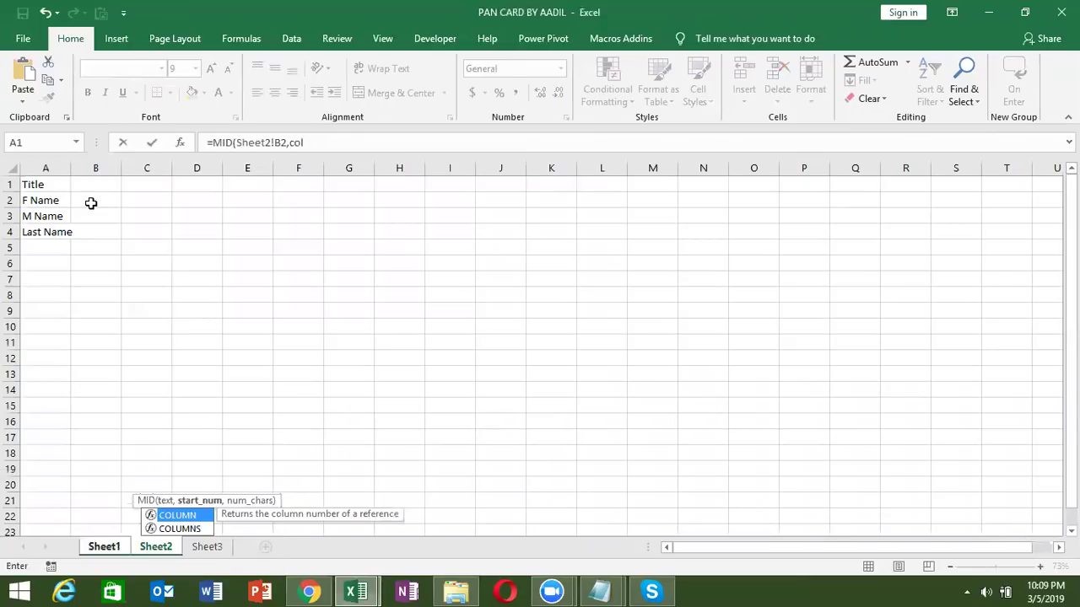
pyautogui.press('Tab')
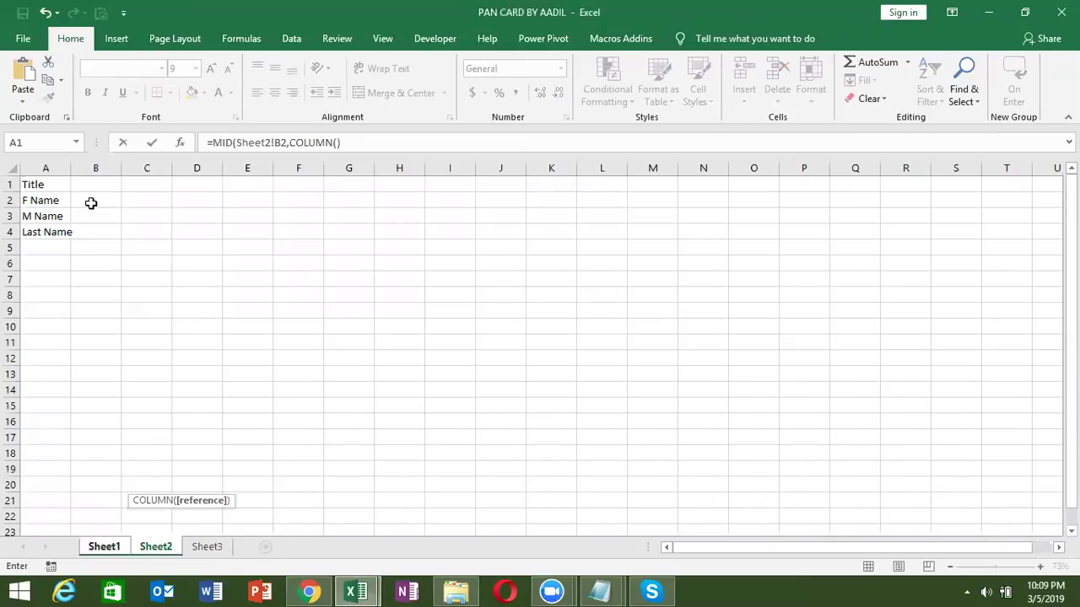
pyautogui.press('BackSpace')
pyautogui.click(16, 186)
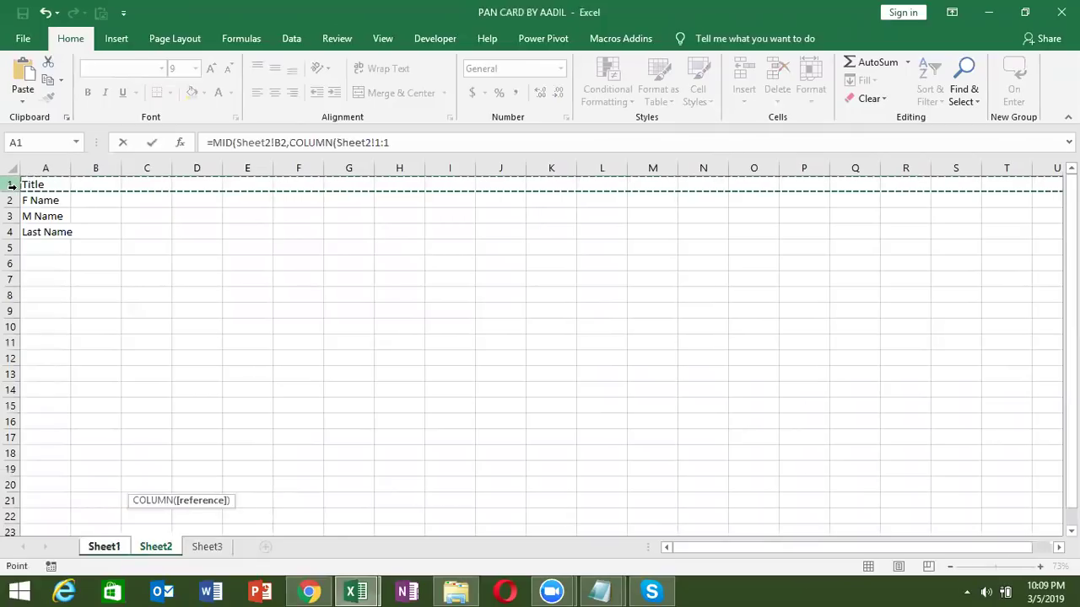
pyautogui.write('),1')
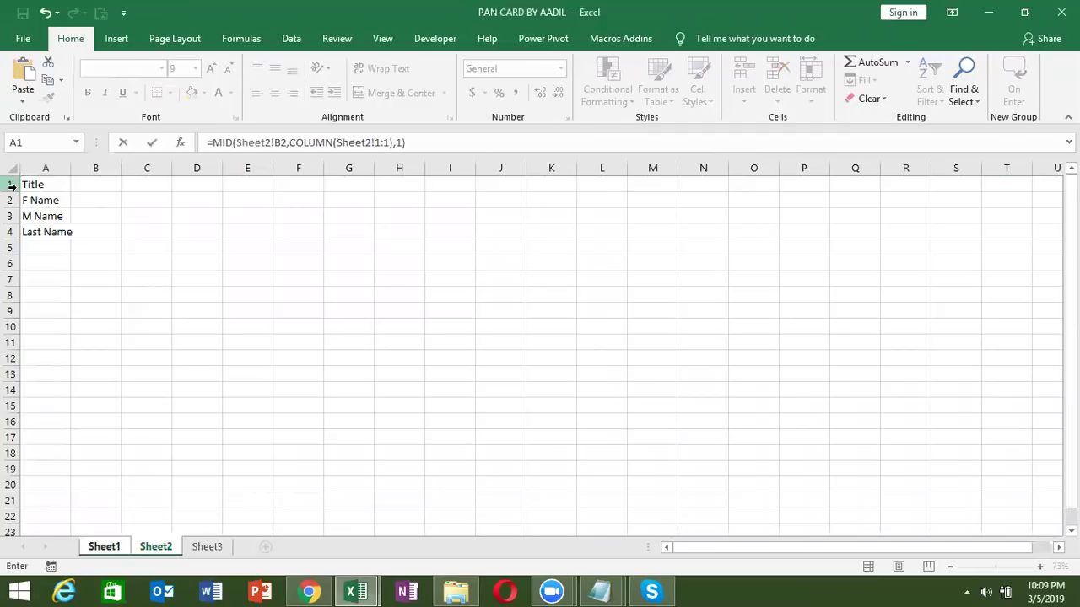
pyautogui.hotkey('ctrl', 'shift', 'Return')
pyautogui.hotkey('shift', 'BackSpace')
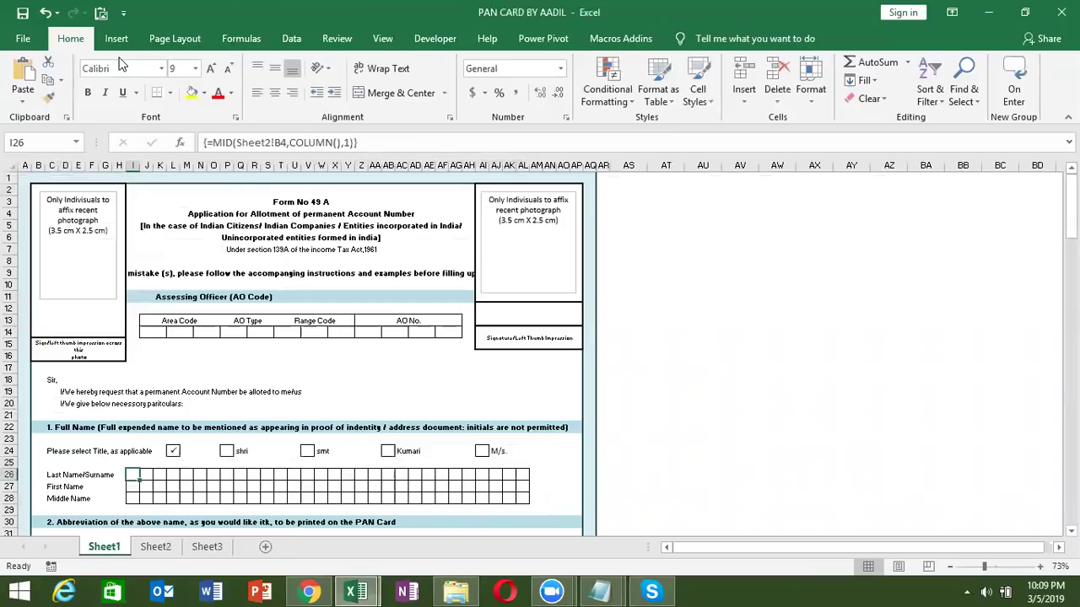
# Enter the surname in cell B4 of Sheet2
pyautogui.click(336, 142)
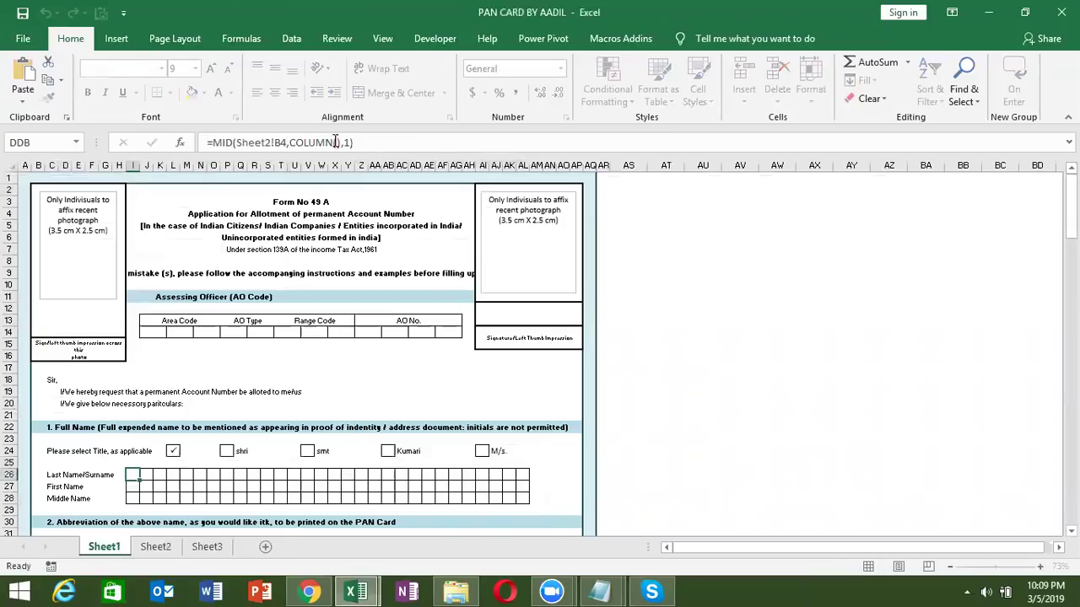
pyautogui.press('Escape')
pyautogui.click(155, 546)
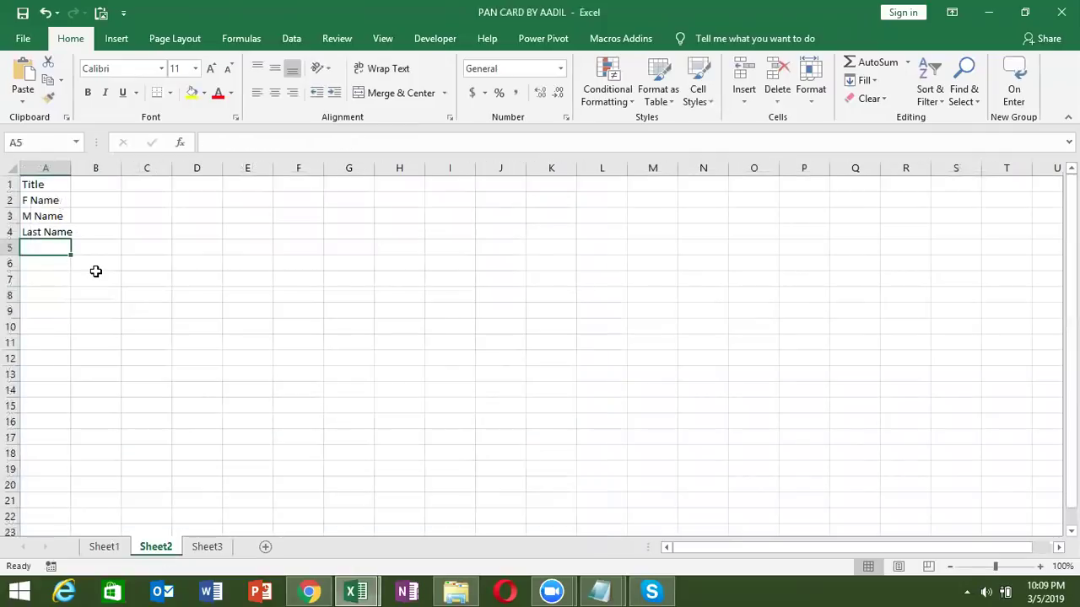
pyautogui.click(96, 233)
pyautogui.write('Singh')
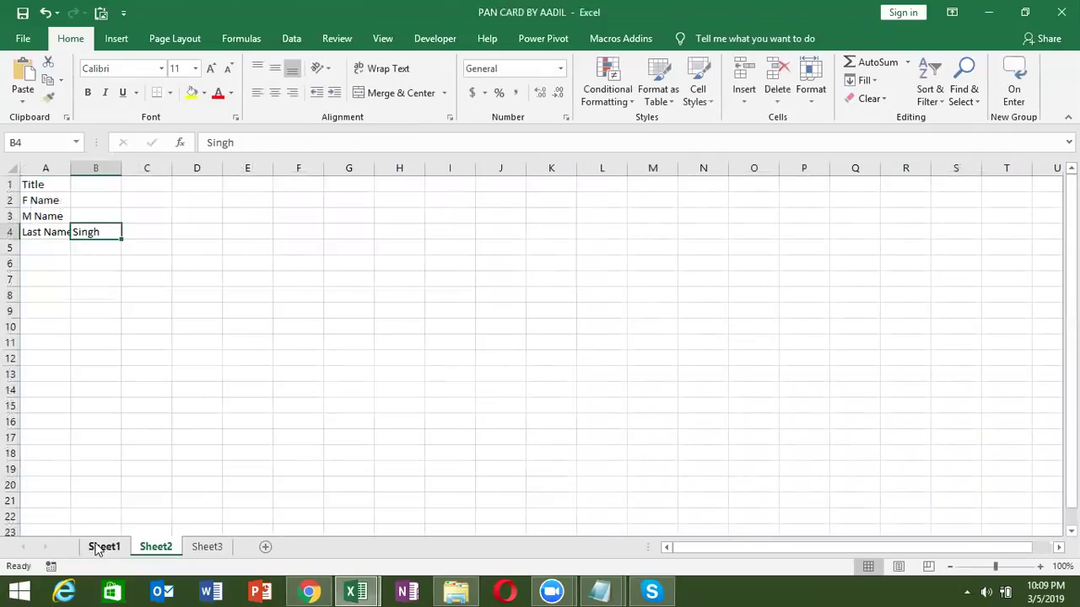
# Revise the Last Name formula to =MID(Sheet2!B4,COLUMN(1:1),1) and re-enter it as an array
pyautogui.click(100, 547)
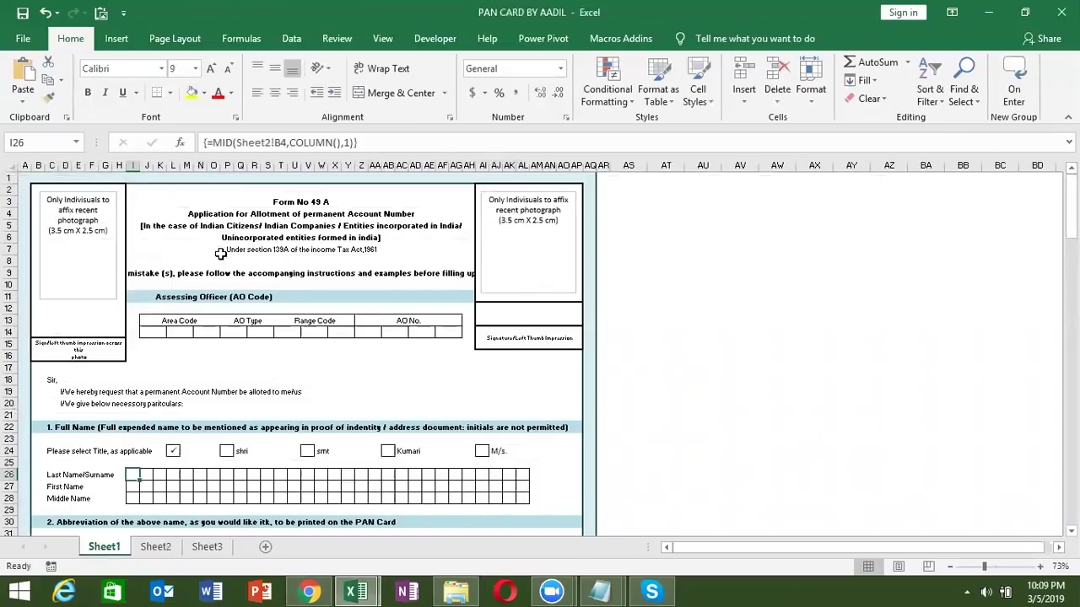
pyautogui.click(340, 142)
pyautogui.write(',11')
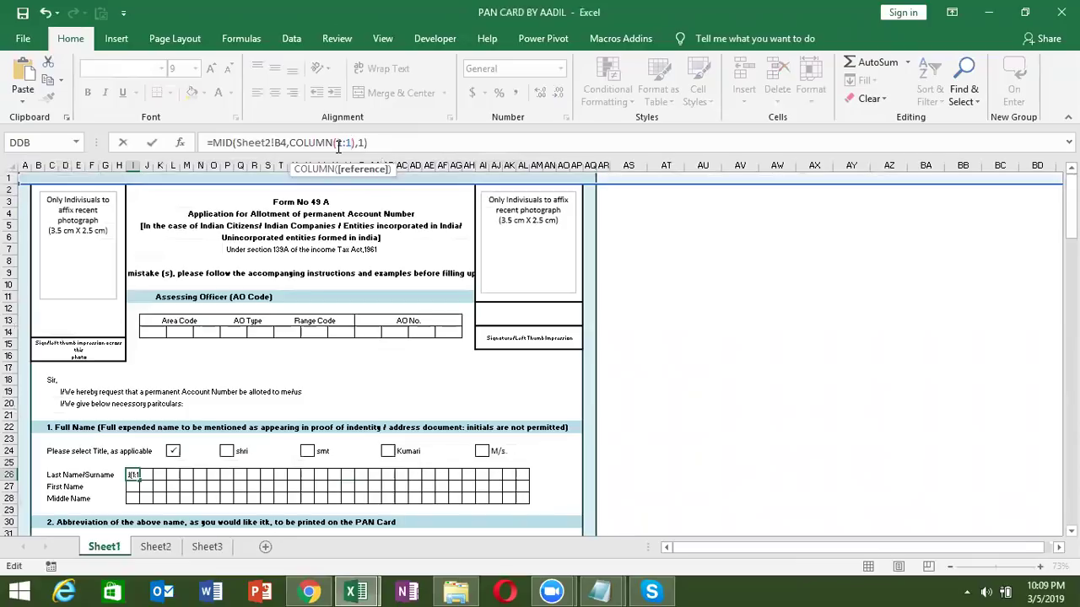
pyautogui.hotkey('ctrl', 'shift', 'Return')
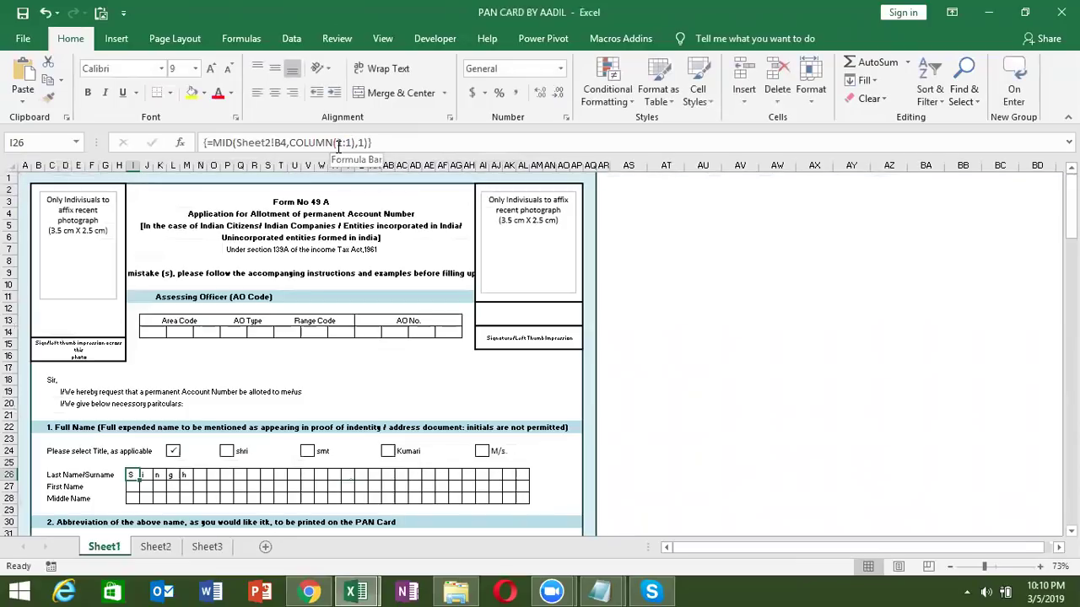
# Select the Middle Name boxes in row 28 up to the form's edge
pyautogui.click(132, 488)
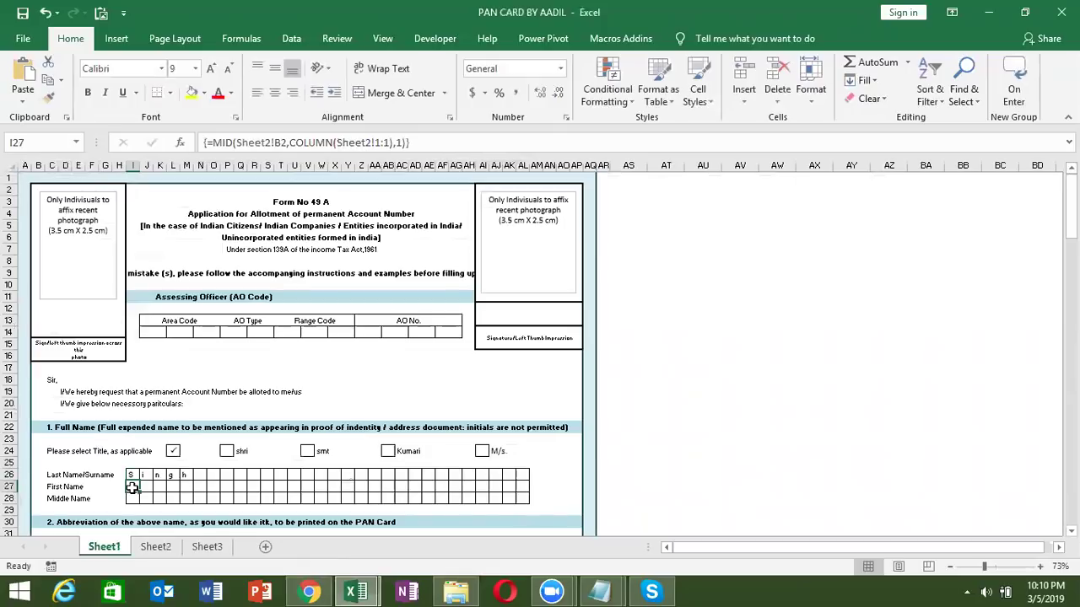
pyautogui.click(132, 499)
pyautogui.write('=')
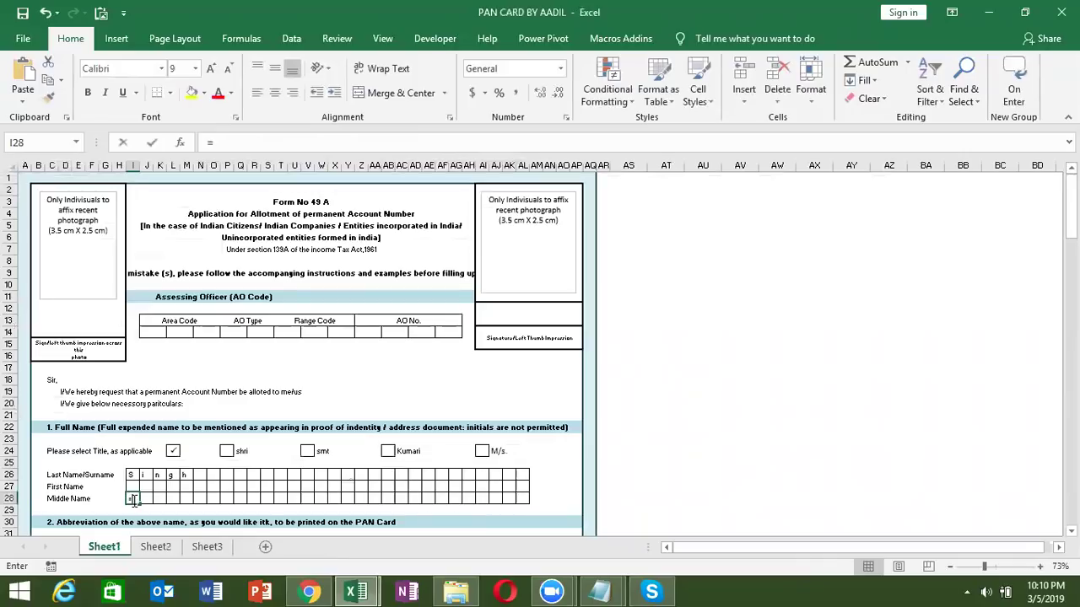
pyautogui.write('mid')
pyautogui.press('Tab')
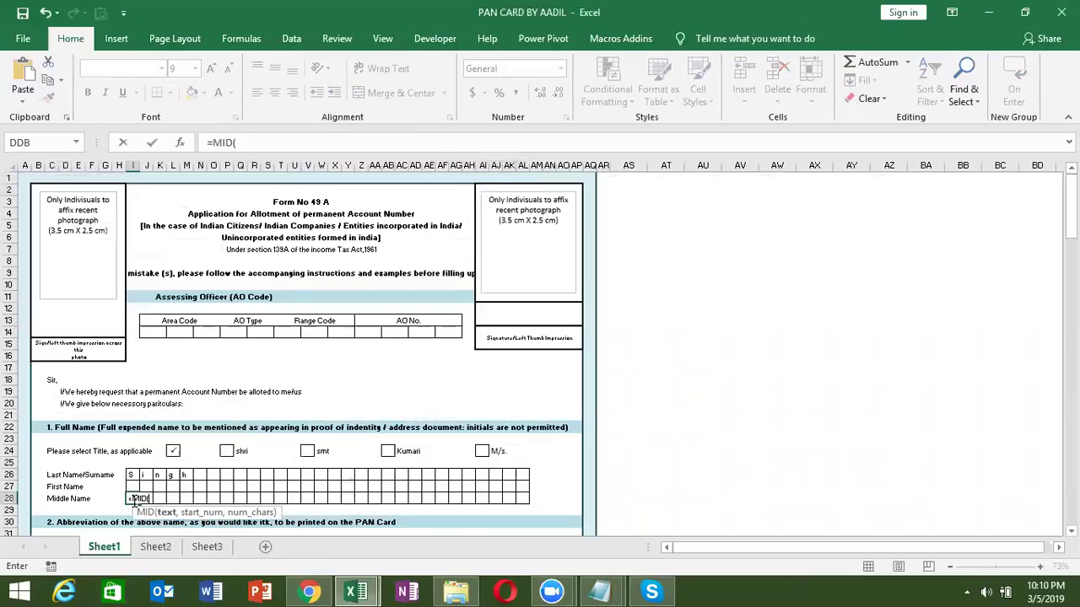
pyautogui.click(155, 547)
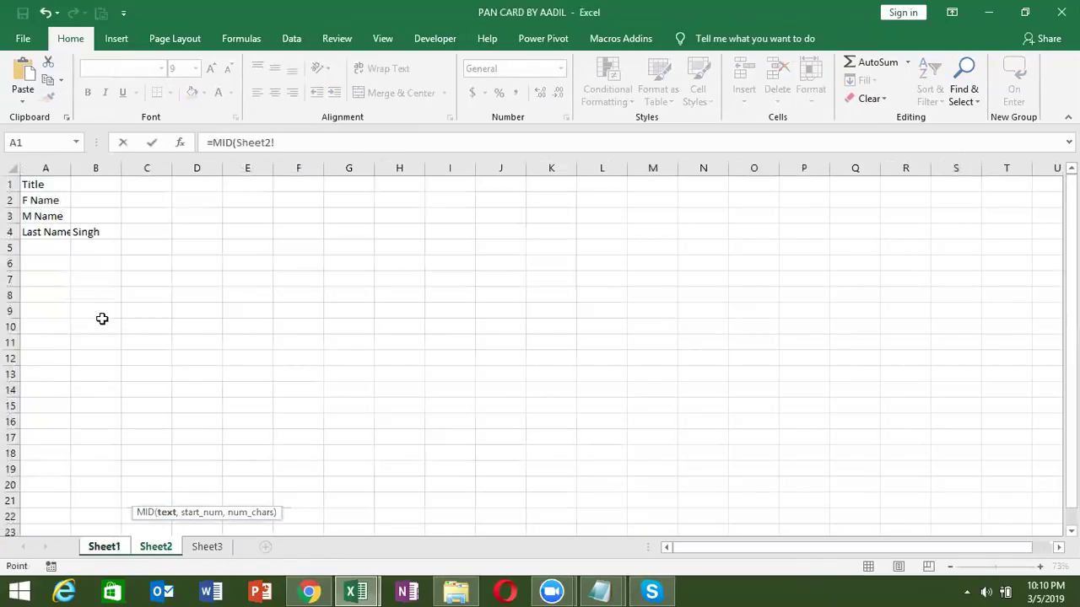
pyautogui.press('Escape')
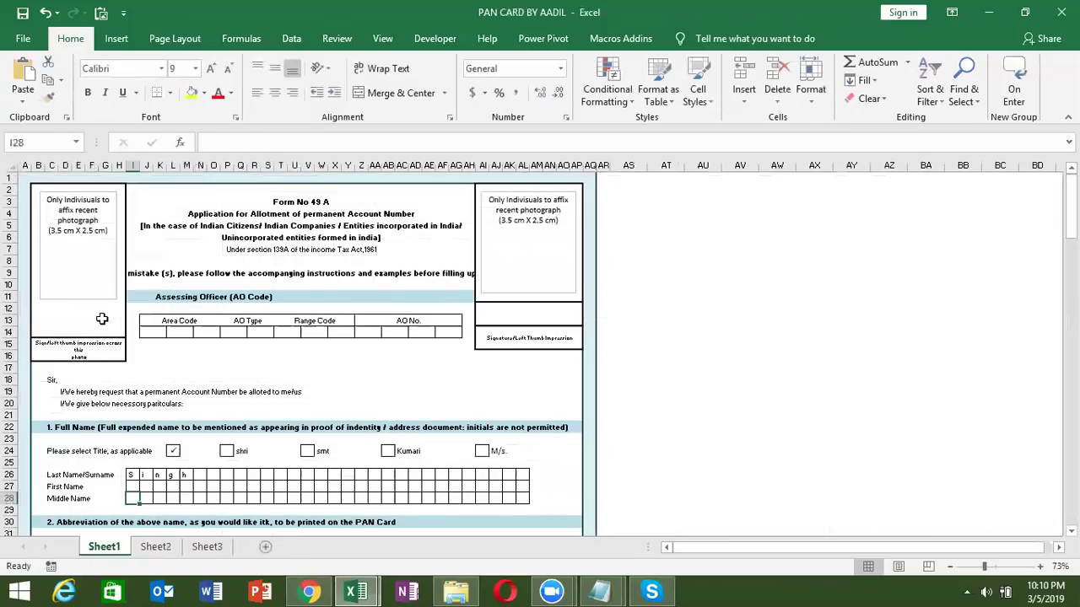
pyautogui.hotkey('ctrl', 'shift', 'Right')
pyautogui.hotkey('shift', 'Left')
pyautogui.hotkey('shift', 'Left')
pyautogui.hotkey('shift', 'Left')
pyautogui.hotkey('shift', 'Left')
pyautogui.hotkey('shift', 'Left')
pyautogui.hotkey('shift', 'Left')
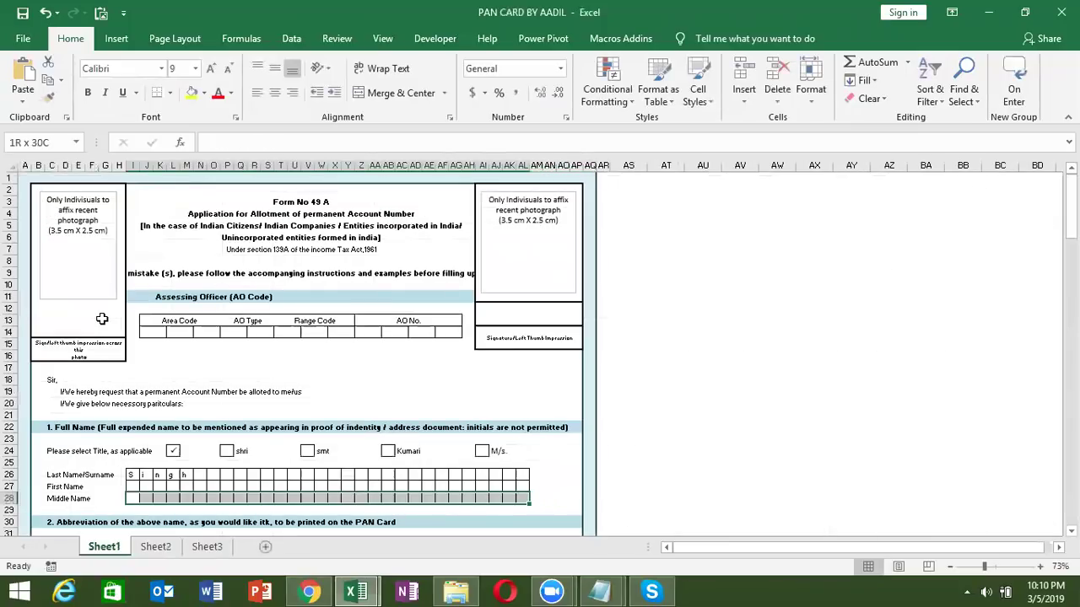
# Enter =MID(Sheet2!B3,COLUMN(Sheet2!1:1),1) as an array formula, accepting Excel's suggested correction
pyautogui.write('=mid(')
pyautogui.click(150, 553)
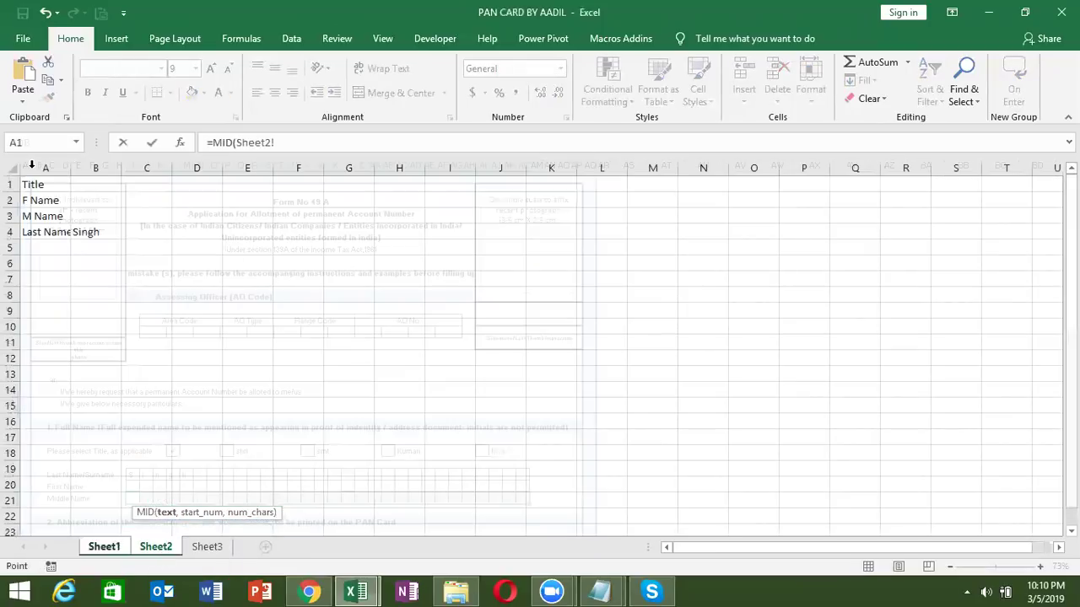
pyautogui.click(86, 212)
pyautogui.write(',COLUMN(')
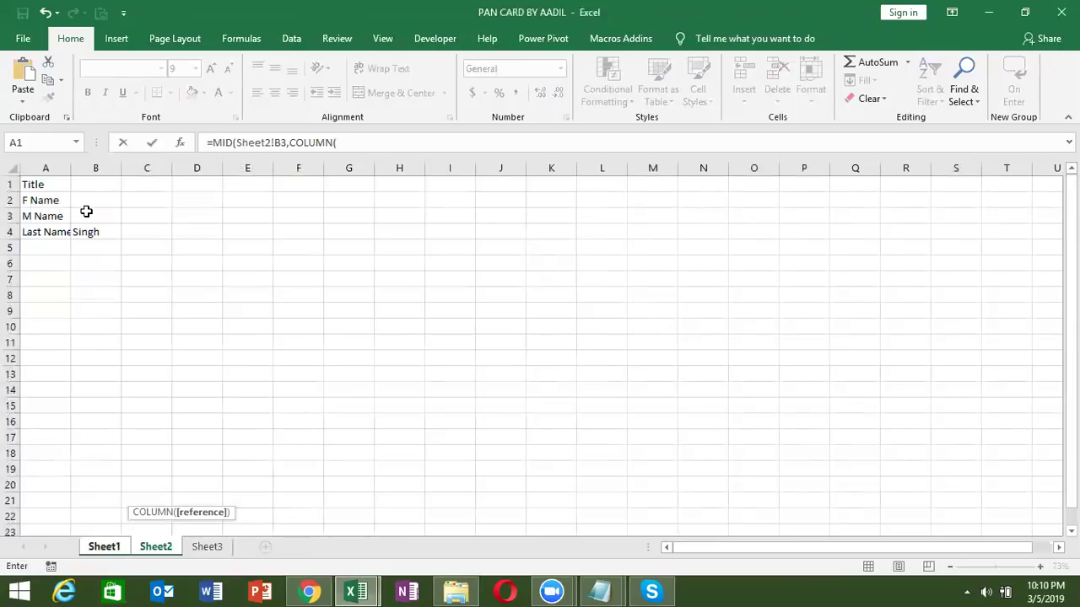
pyautogui.click(11, 184)
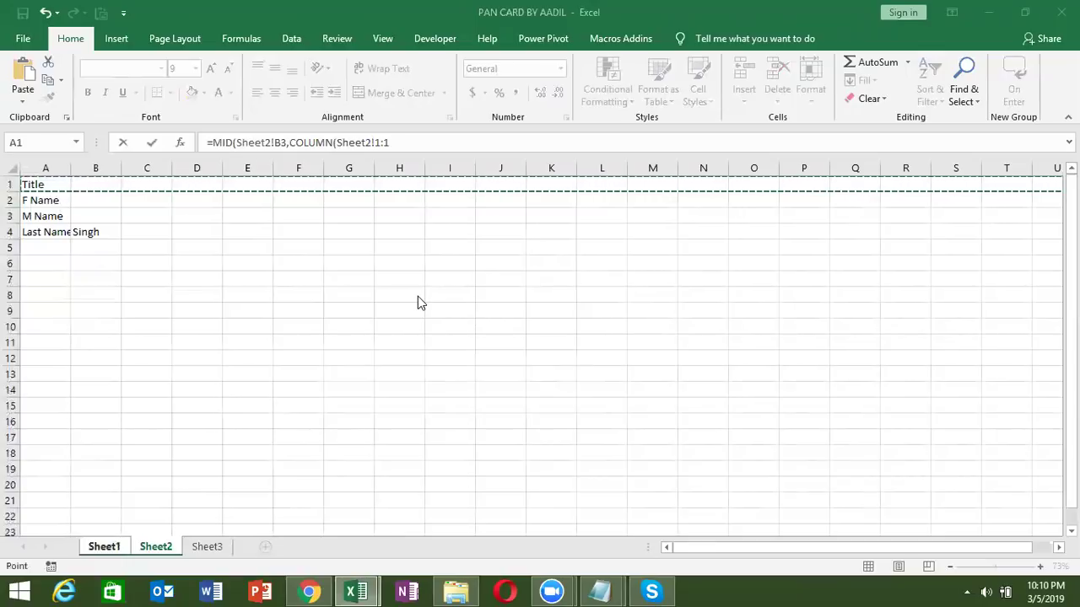
pyautogui.click(409, 150)
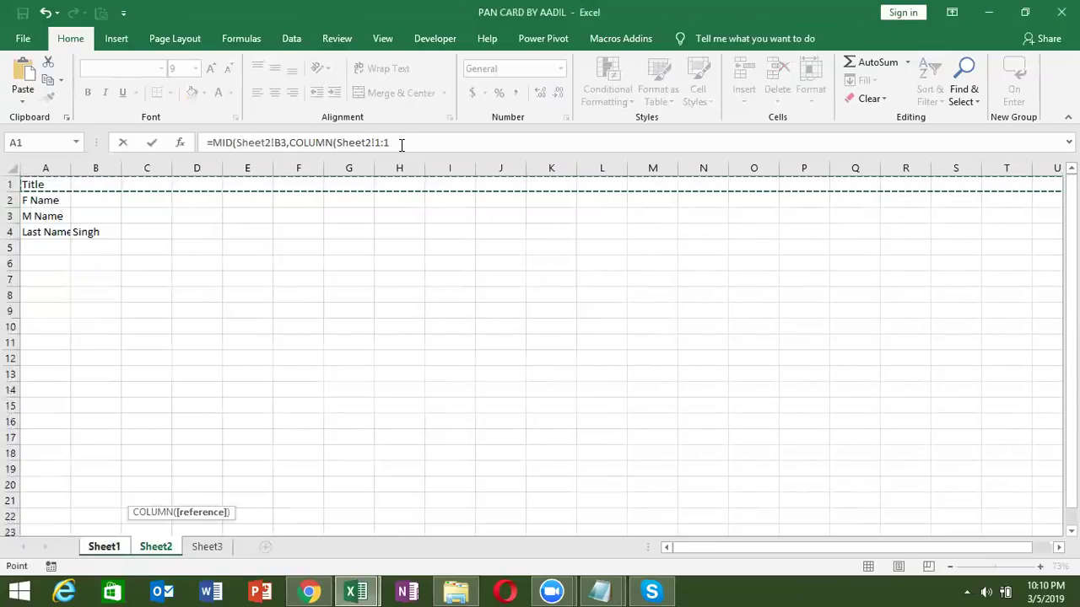
pyautogui.click(402, 144)
pyautogui.write(',1')
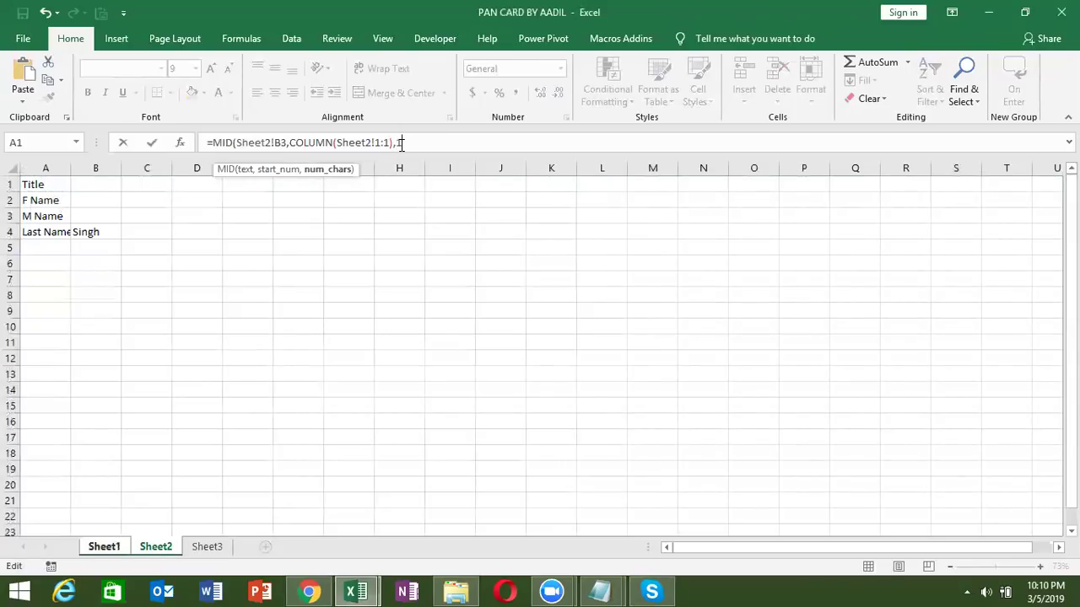
pyautogui.hotkey('ctrl', 'shift', 'Return')
pyautogui.press('Return')
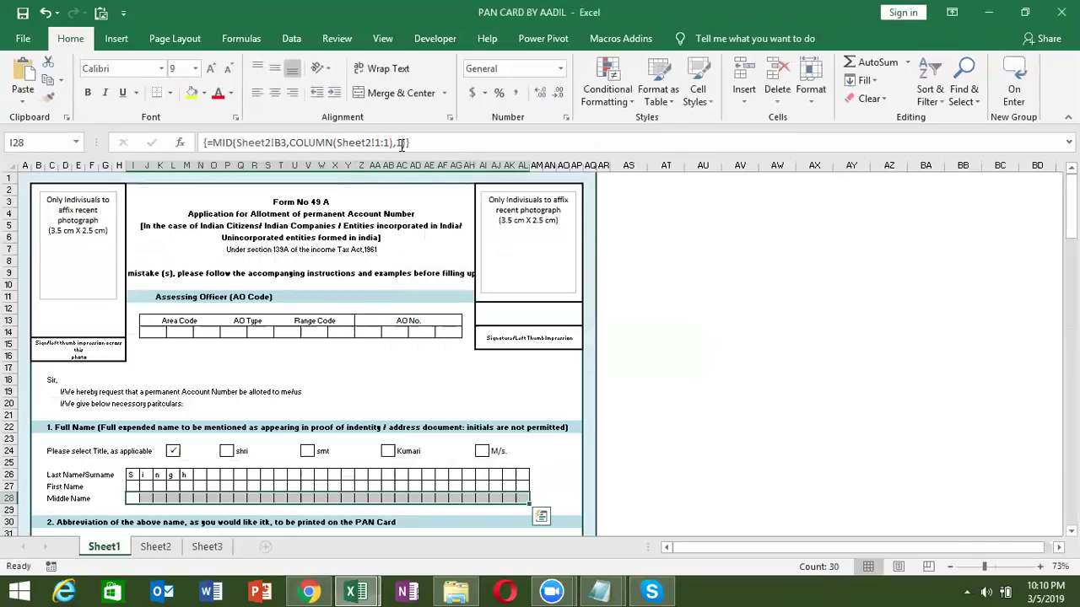
# Enter the first name in B2 and the middle name in B3 on Sheet2, then return to Sheet1
pyautogui.click(163, 548)
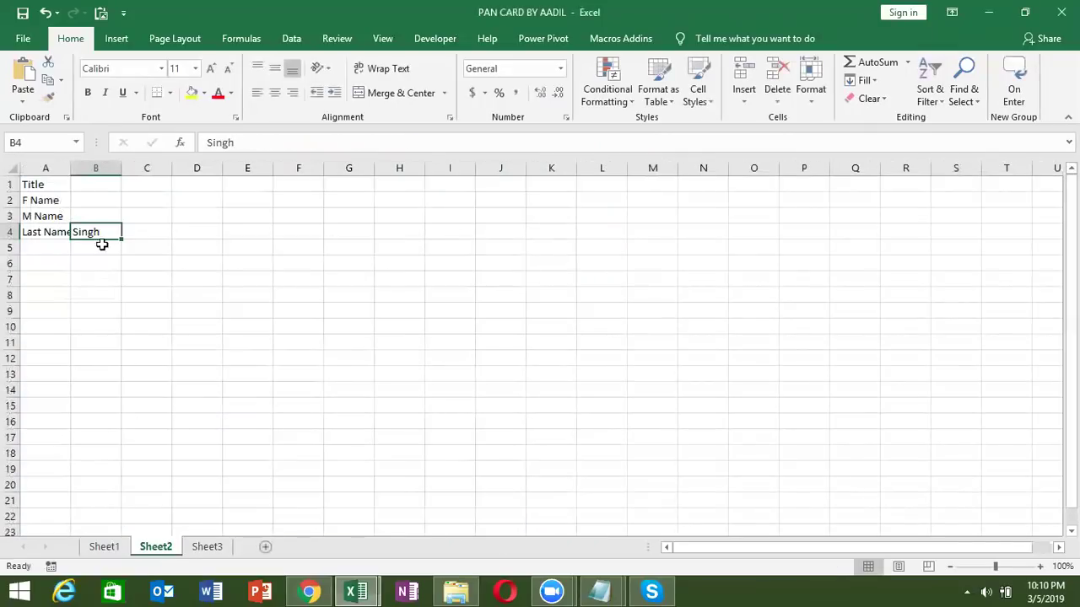
pyautogui.click(93, 202)
pyautogui.write('sujeet')
pyautogui.press('Return')
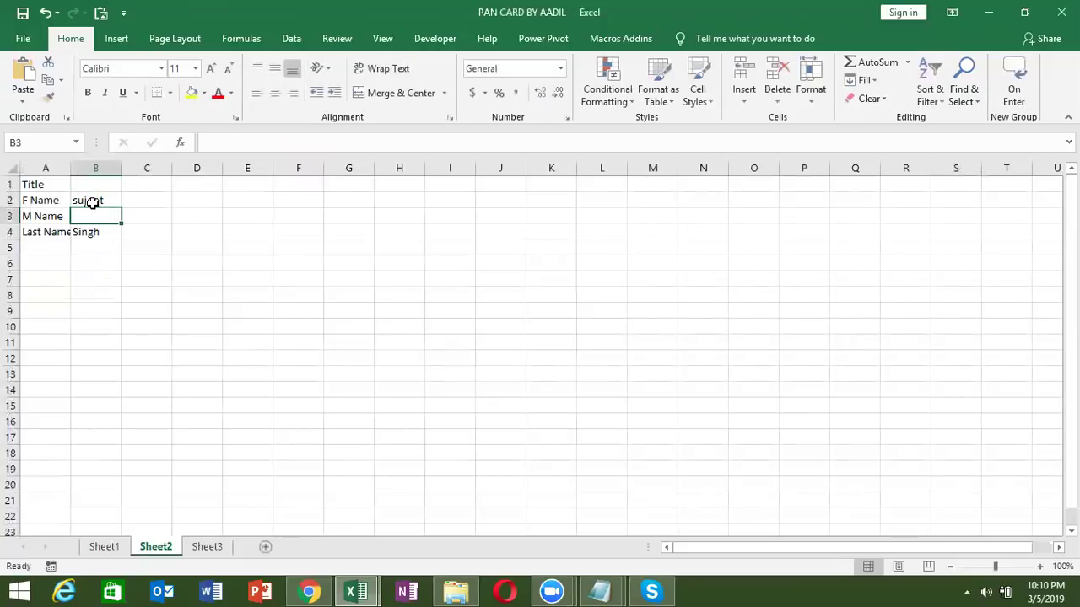
pyautogui.write('kumar')
pyautogui.press('Return')
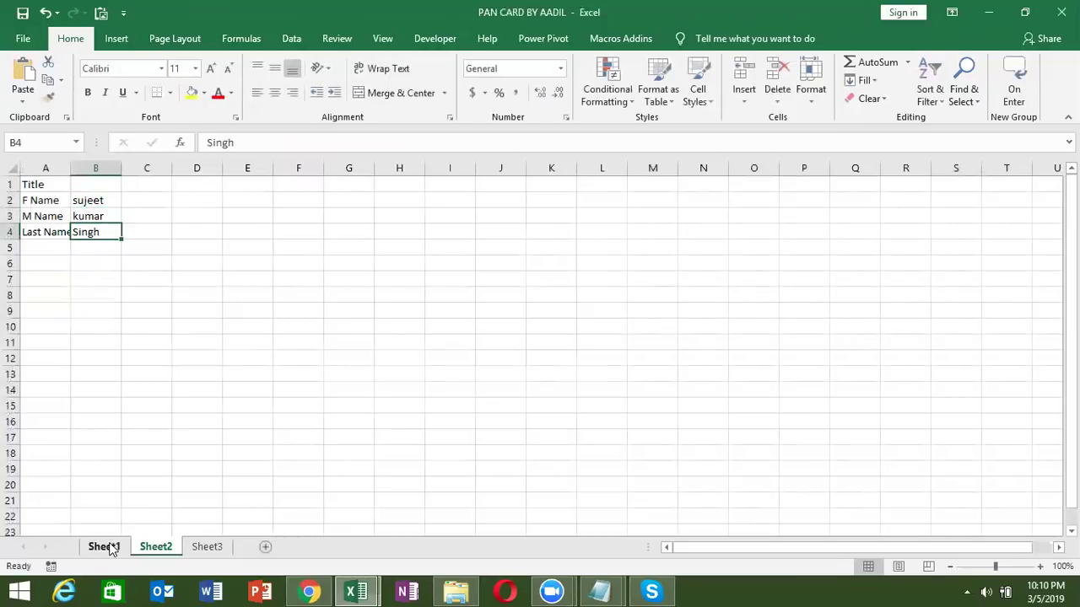
pyautogui.click(110, 548)
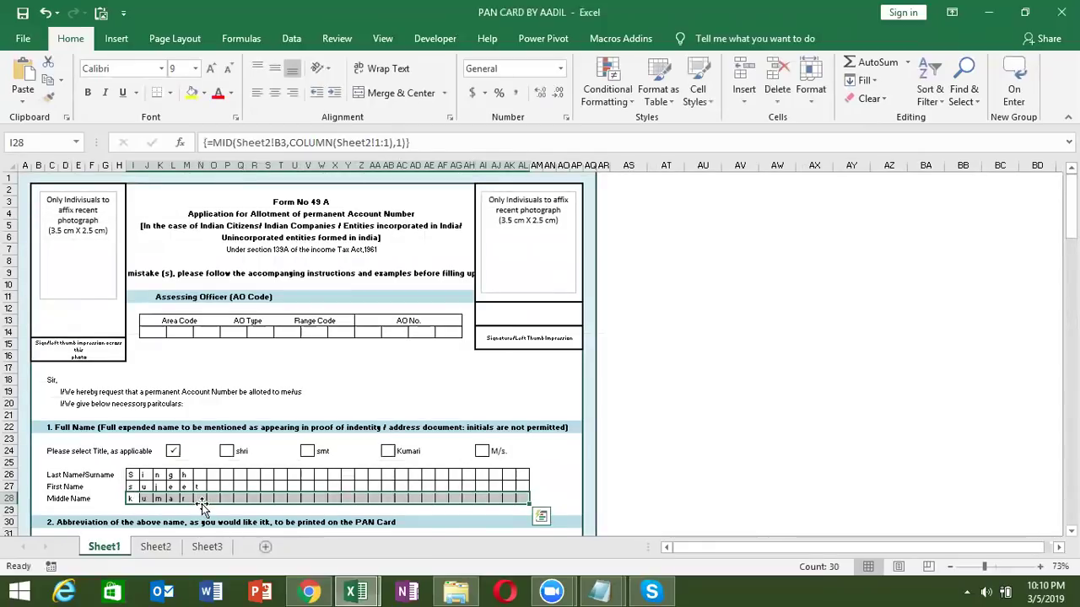
# Change the surname formula in I26 to {=UPPER(MID(Sheet2!B4,COLUMN(1:1),1))} so letters appear capitalised
pyautogui.click(131, 476)
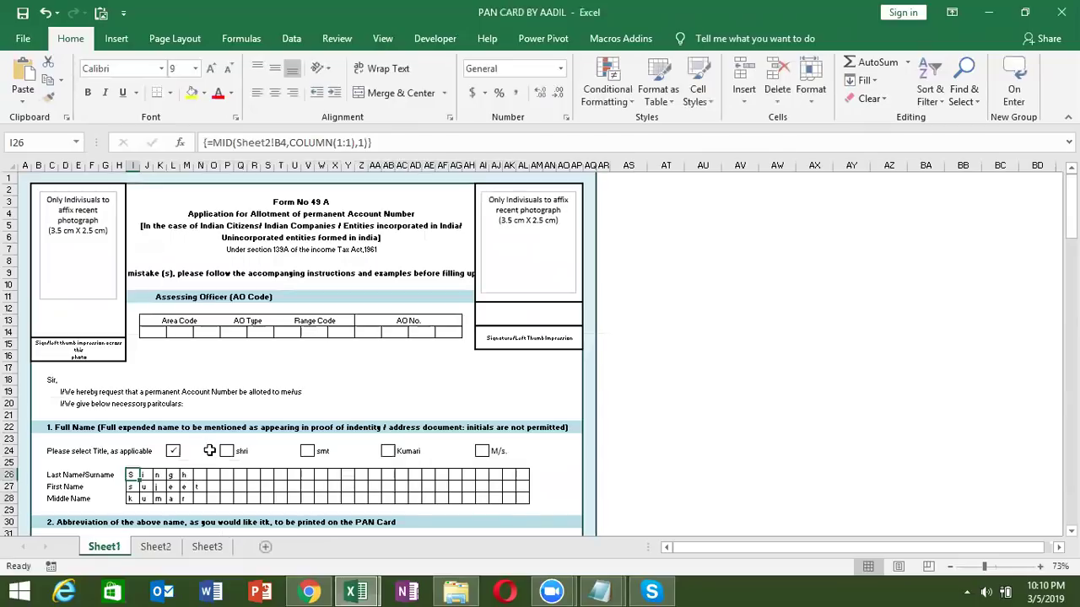
pyautogui.click(216, 143)
pyautogui.write('UPPER(')
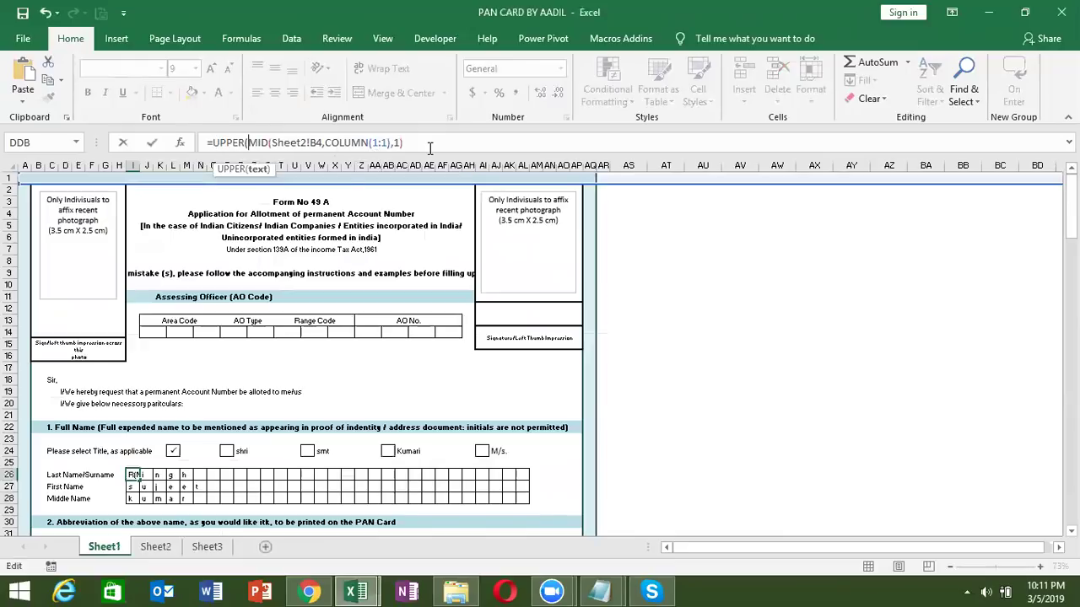
pyautogui.write(')')
pyautogui.hotkey('ctrl', 'shift', 'Return')
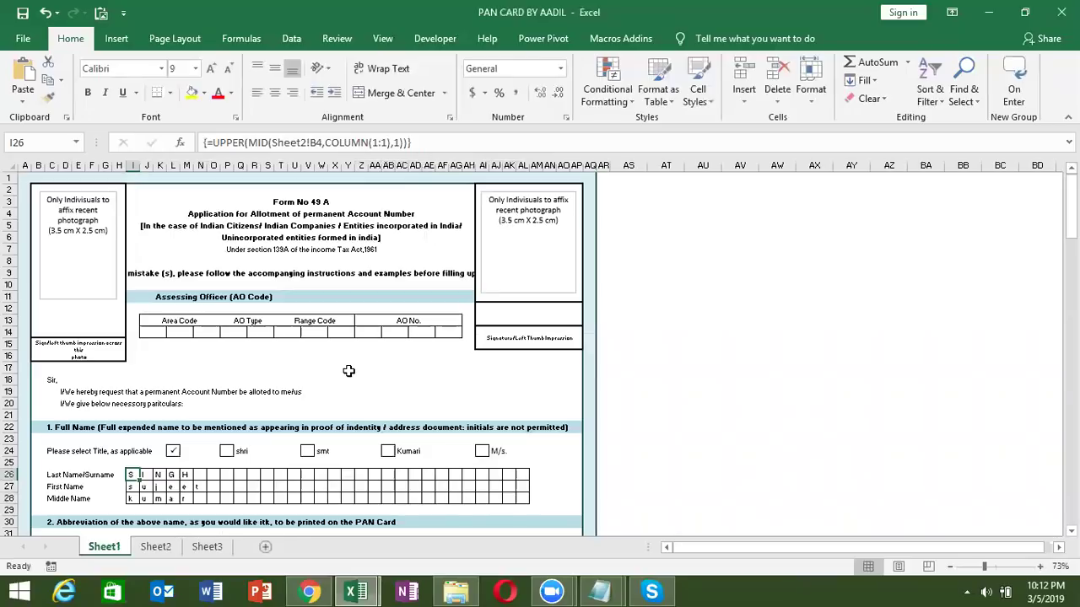
pyautogui.click(203, 484)
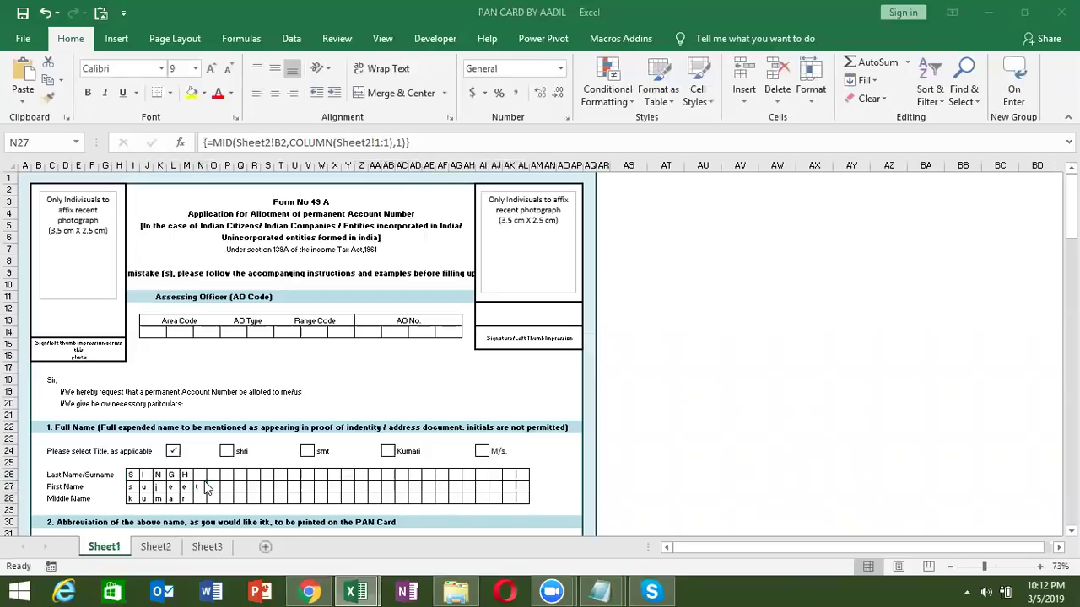
pyautogui.hotkey('alt', 'Tab')
pyautogui.hotkey('alt', 'Tab')
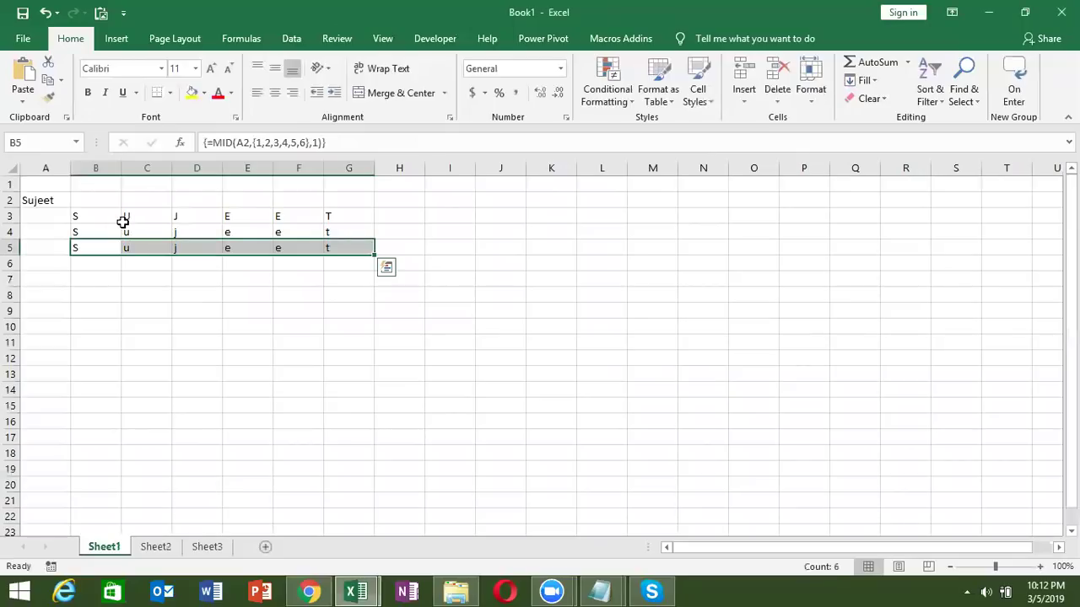
# Review Book1's MID helper formulas along row 5 from C5, then return to the PAN CARD workbook
pyautogui.click(149, 249)
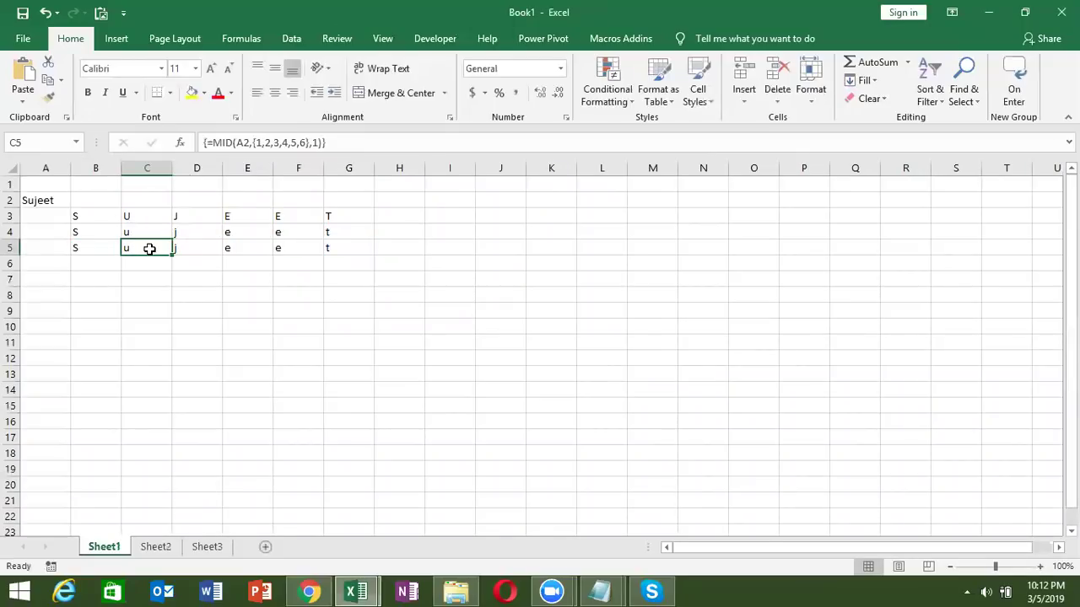
pyautogui.press('Right')
pyautogui.press('Right')
pyautogui.press('Right')
pyautogui.press('Right')
pyautogui.press('Left')
pyautogui.press('Left')
pyautogui.press('Left')
pyautogui.press('Left')
pyautogui.press('Left')
pyautogui.press('Left')
pyautogui.press('Right')
pyautogui.press('Right')
pyautogui.press('Down')
pyautogui.press('Down')
pyautogui.press('Left')
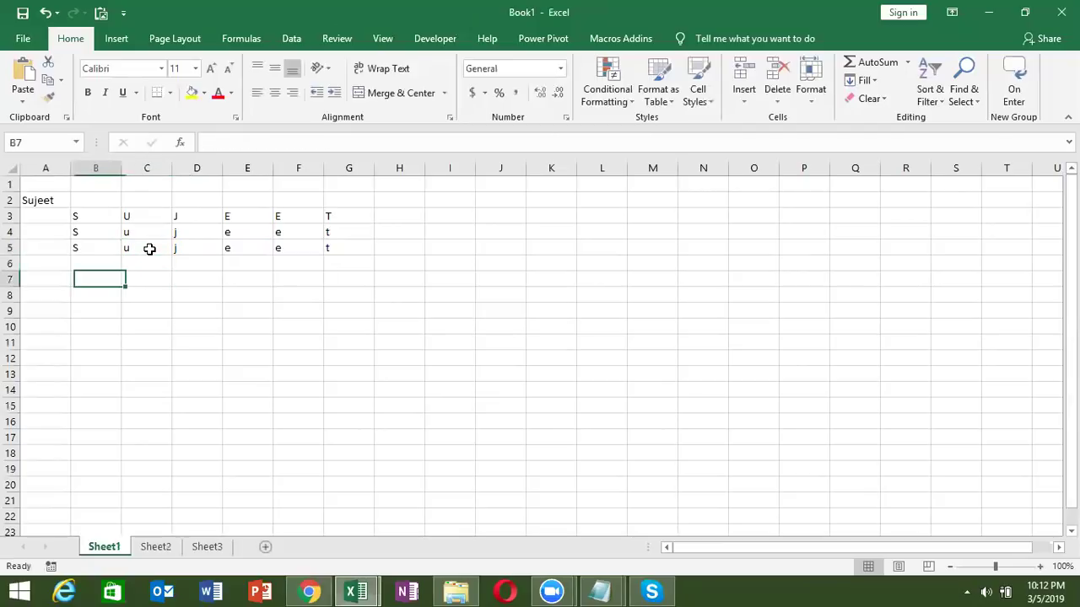
pyautogui.hotkey('shift', 'Down')
pyautogui.hotkey('shift', 'Down')
pyautogui.hotkey('shift', 'Down')
pyautogui.hotkey('shift', 'Down')
pyautogui.hotkey('shift', 'Up')
pyautogui.hotkey('shift', 'Up')
pyautogui.hotkey('shift', 'Up')
pyautogui.press('Up')
pyautogui.hotkey('shift', 'Right')
pyautogui.hotkey('shift', 'Right')
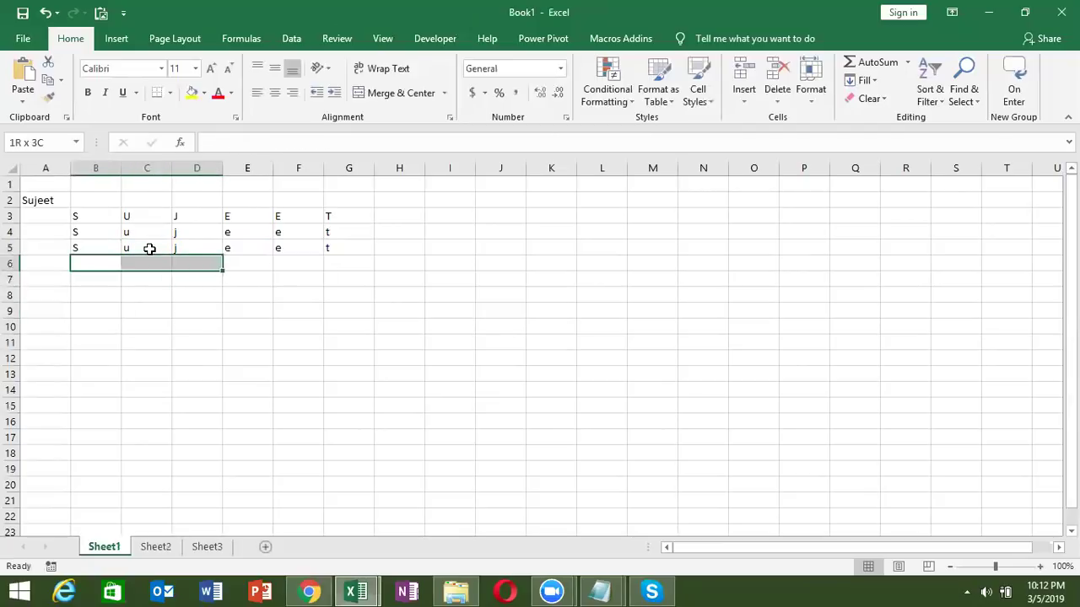
pyautogui.hotkey('shift', 'Right')
pyautogui.hotkey('shift', 'Right')
pyautogui.hotkey('alt', 'Tab')
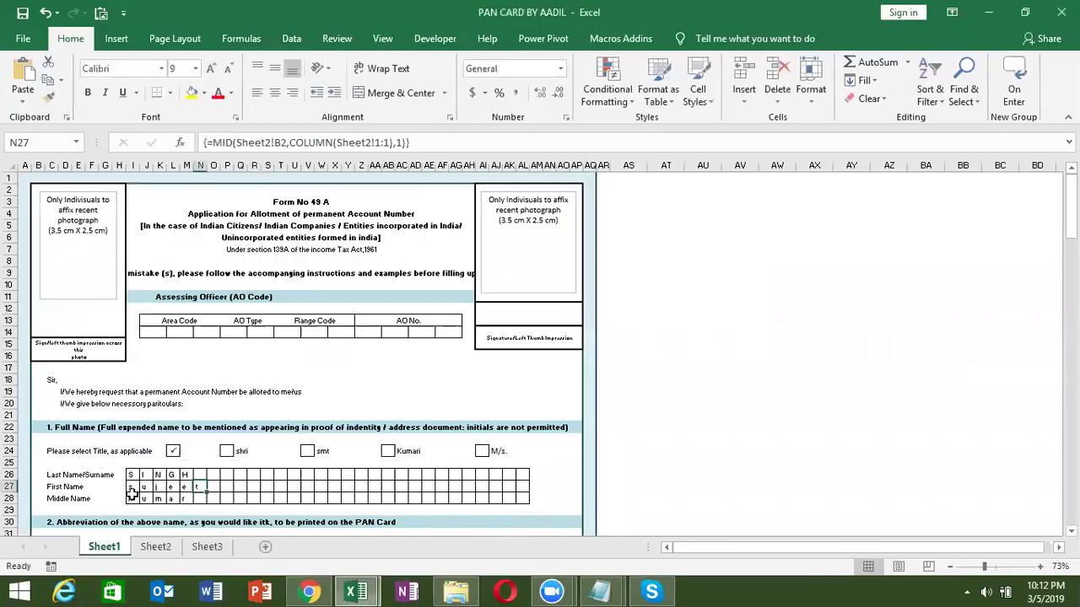
# Add the label 'Name of PEN' in cell A5 of Sheet2
pyautogui.press('Down')
pyautogui.press('Down')
pyautogui.press('Down')
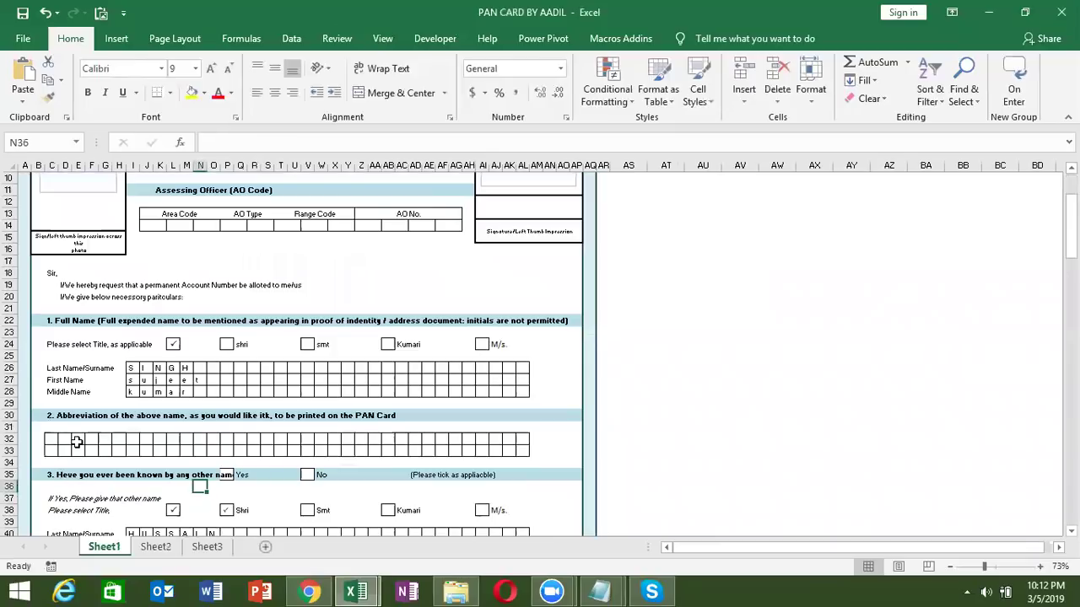
pyautogui.click(51, 442)
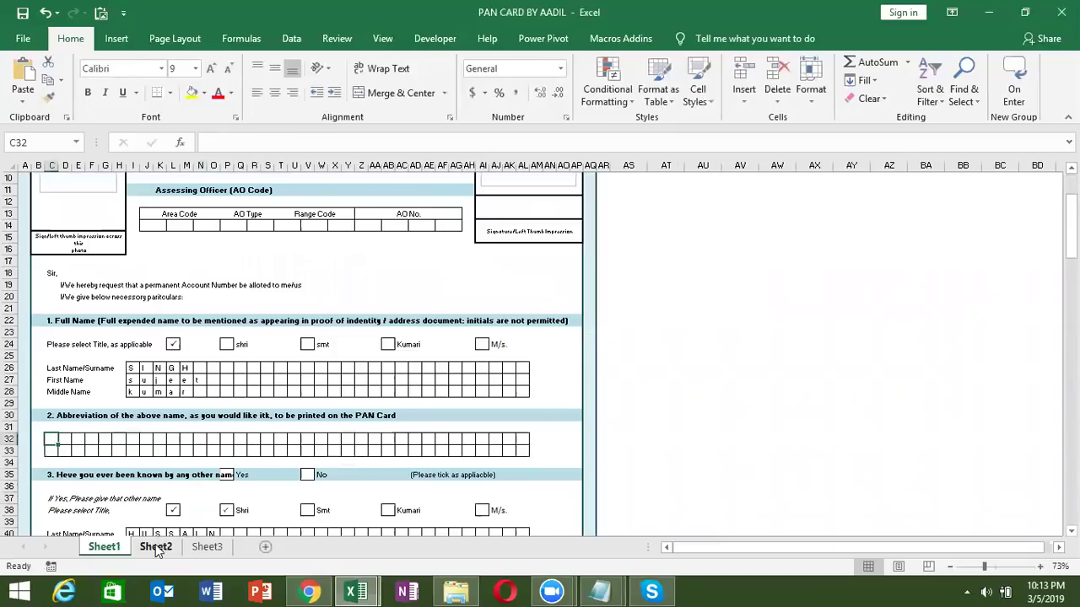
pyautogui.click(155, 547)
pyautogui.click(47, 246)
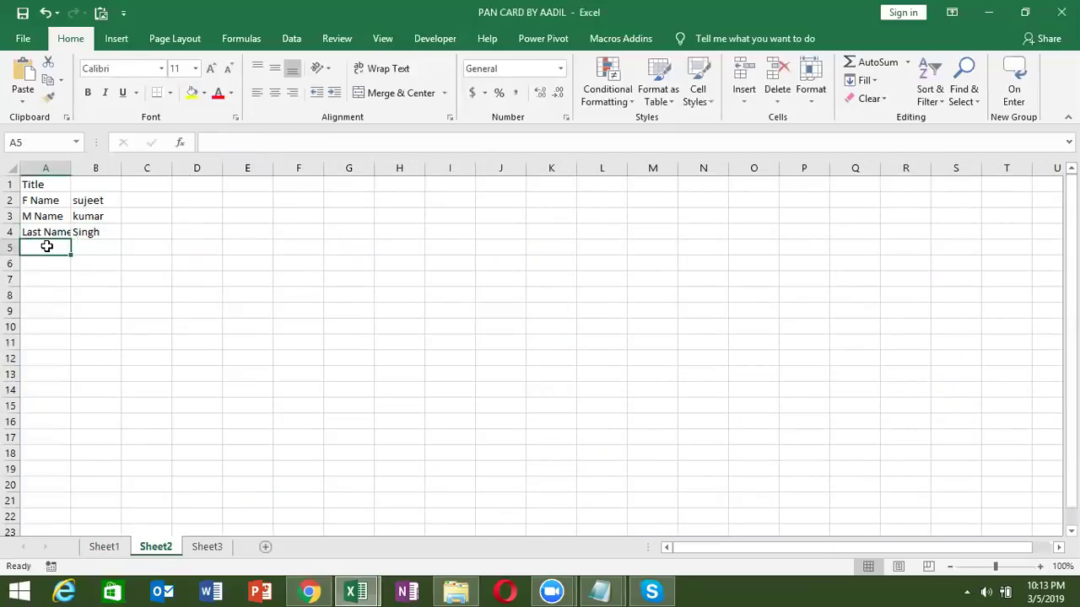
pyautogui.write('Name of PEN')
pyautogui.click(47, 246)
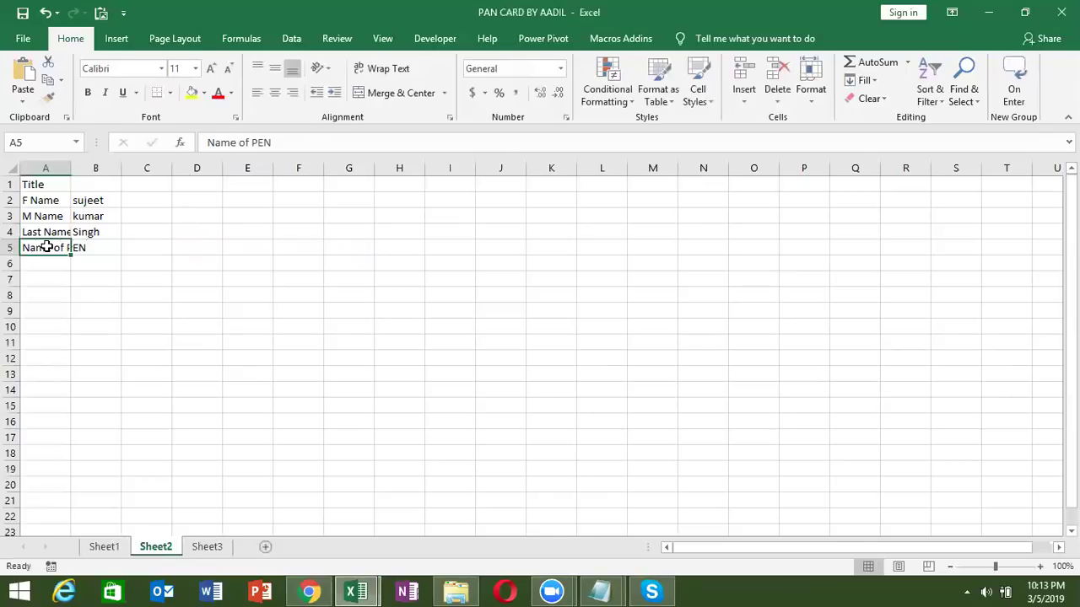
# Enter the person's full name in B5 and return to the PAN form
pyautogui.press('Tab')
pyautogui.write('Sujeet Kumar Singh')
pyautogui.press('Return')
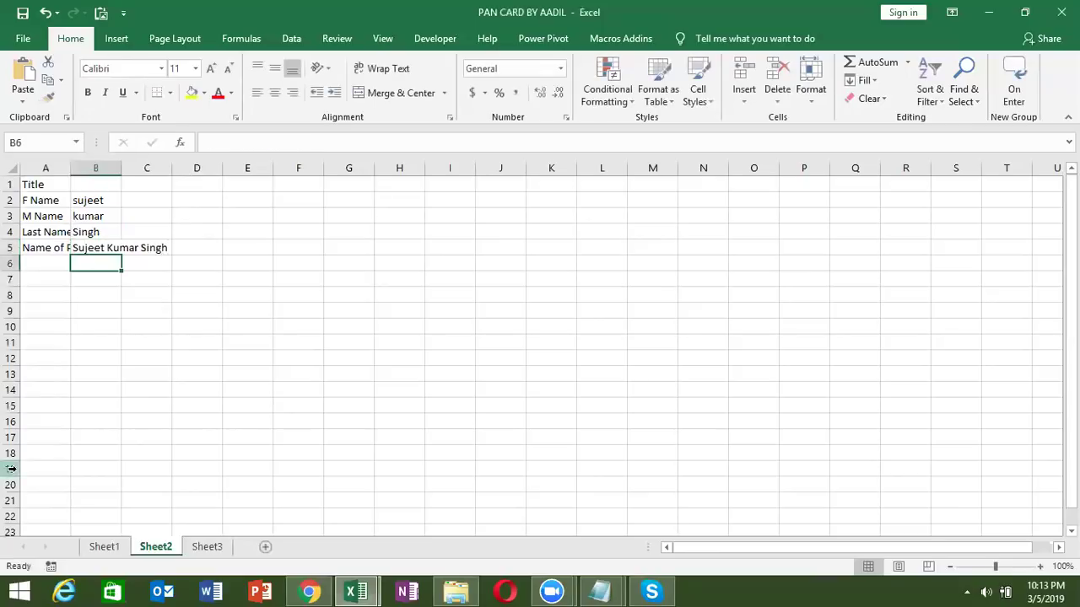
pyautogui.click(97, 546)
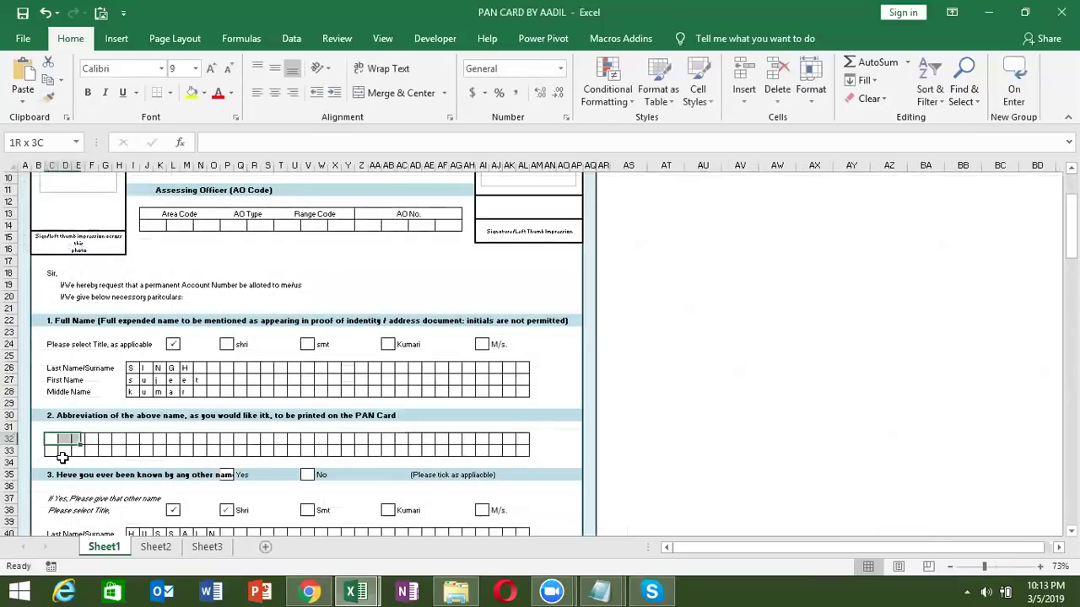
# Select the abbreviation boxes from C32 along row 32 and begin a =MID( formula
pyautogui.moveTo(61, 457); pyautogui.dragTo(61, 457)
pyautogui.hotkey('shift', 'Right')
pyautogui.hotkey('shift', 'Right')
pyautogui.hotkey('shift', 'Right')
pyautogui.hotkey('shift', 'Right')
pyautogui.hotkey('shift', 'Right')
pyautogui.hotkey('shift', 'Right')
pyautogui.hotkey('shift', 'Right')
pyautogui.hotkey('shift', 'Right')
pyautogui.hotkey('shift', 'Right')
pyautogui.hotkey('shift', 'Right')
pyautogui.hotkey('shift', 'Right')
pyautogui.hotkey('shift', 'Right')
pyautogui.hotkey('shift', 'Right')
pyautogui.hotkey('shift', 'Right')
pyautogui.hotkey('shift', 'Right')
pyautogui.hotkey('shift', 'Right')
pyautogui.hotkey('shift', 'Right')
pyautogui.hotkey('shift', 'Right')
pyautogui.hotkey('shift', 'Right')
pyautogui.hotkey('shift', 'Right')
pyautogui.hotkey('shift', 'Right')
pyautogui.hotkey('shift', 'Right')
pyautogui.hotkey('shift', 'Right')
pyautogui.hotkey('shift', 'Right')
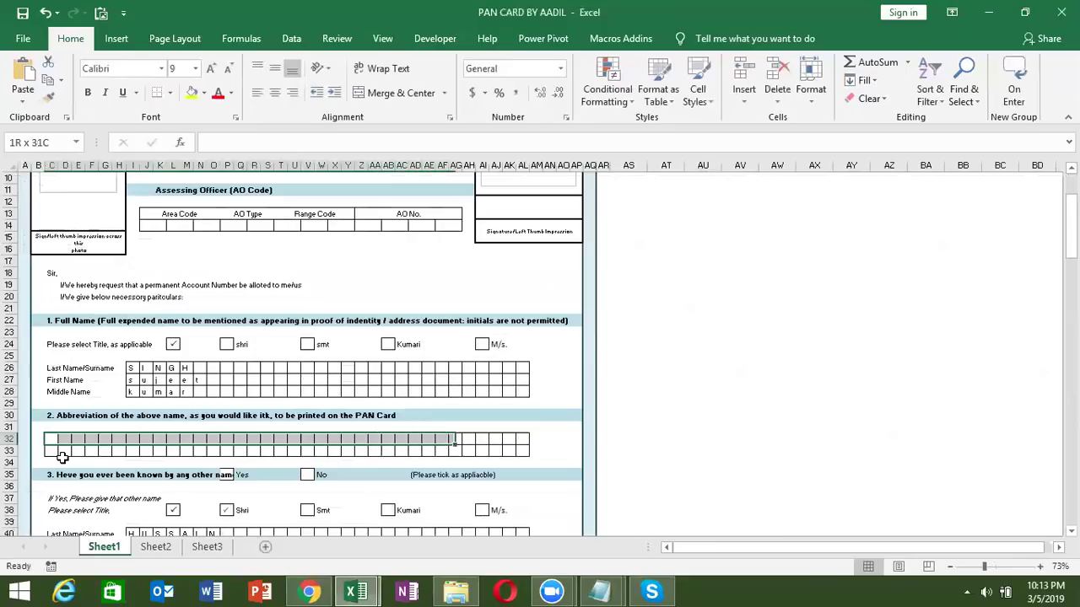
pyautogui.hotkey('shift', 'Right')
pyautogui.hotkey('shift', 'Right')
pyautogui.hotkey('shift', 'Right')
pyautogui.hotkey('shift', 'Right')
pyautogui.hotkey('shift', 'Right')
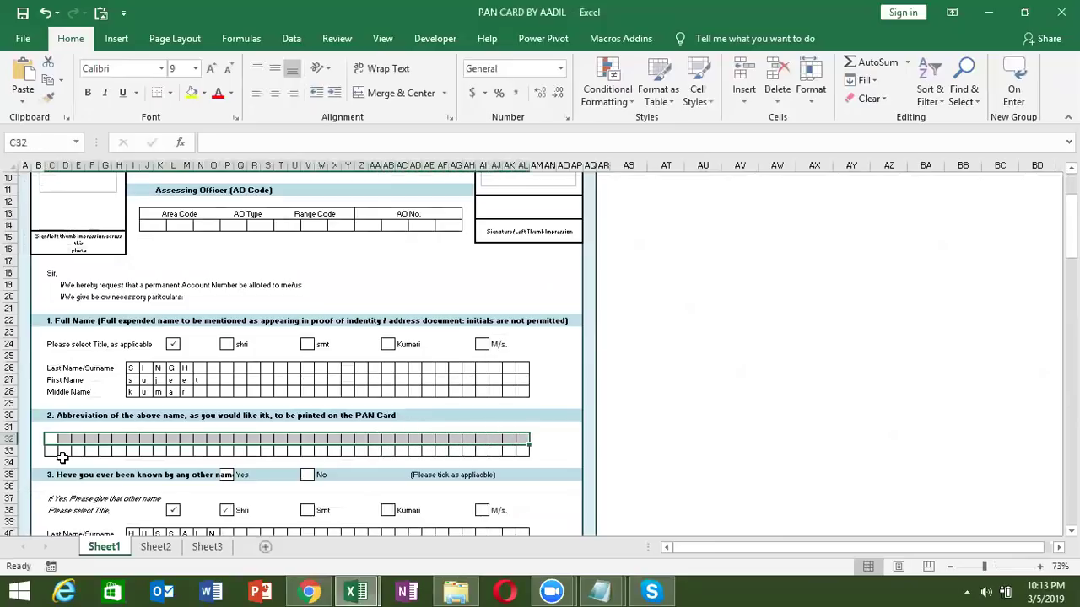
pyautogui.write('=mid')
pyautogui.press('Tab')
# Complete {=MID(Sheet2!B5,{1,2,…,20},1)} as an array formula across the row 32 abbreviation boxes
pyautogui.click(156, 552)
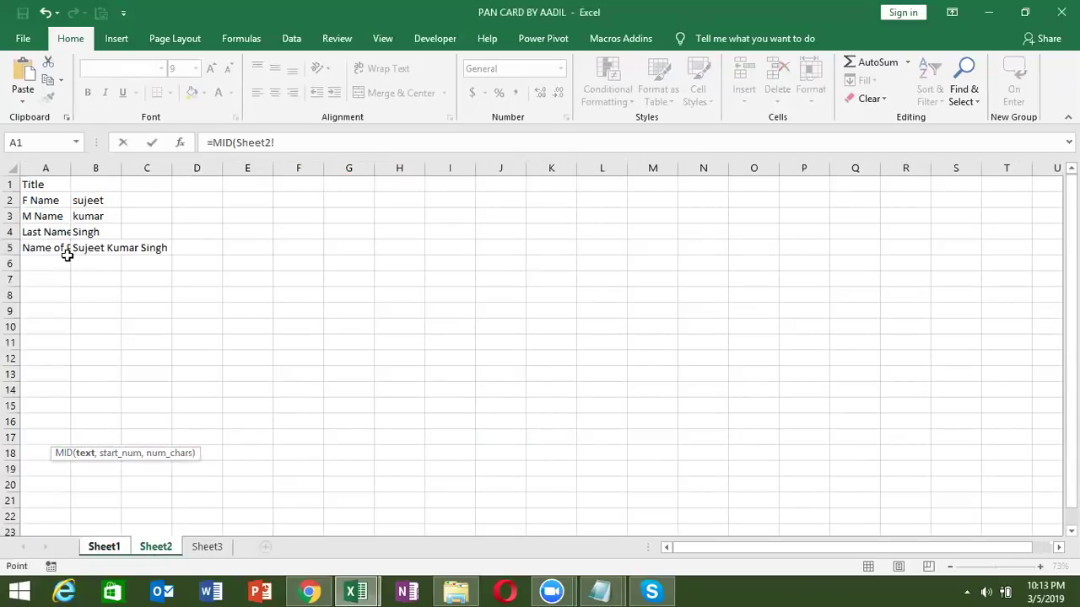
pyautogui.click(95, 248)
pyautogui.write(',{')
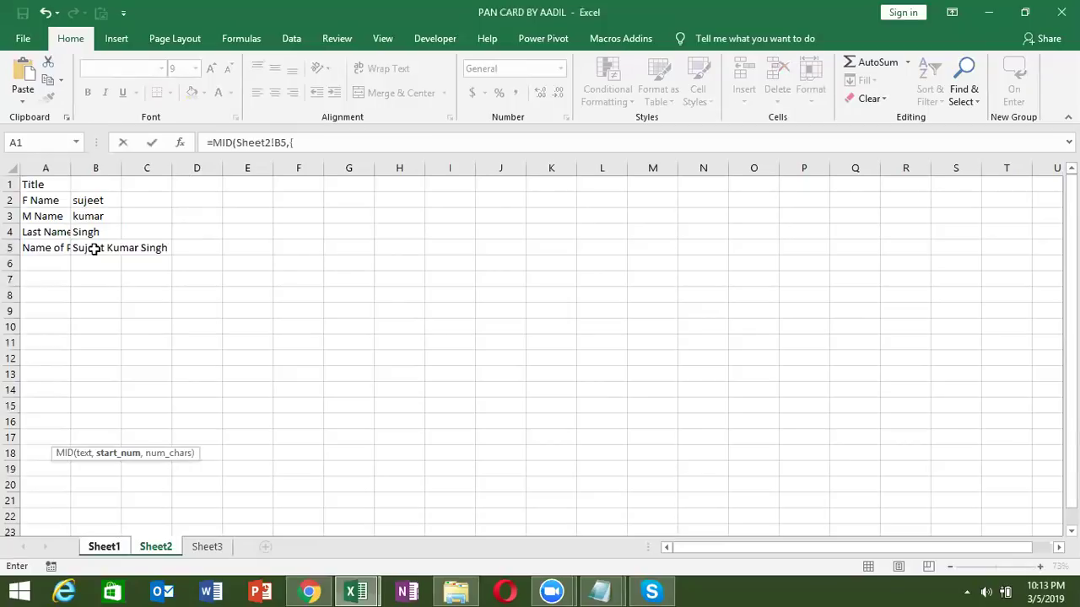
pyautogui.write(',2,3,4,5,6,7,8,9,10,11,12')
pyautogui.write('3,14,15,1,6,1')
pyautogui.write('8,18,20')
pyautogui.press('BackSpace')
pyautogui.press('BackSpace')
pyautogui.press('BackSpace')
pyautogui.press('BackSpace')
pyautogui.write('9,20}')
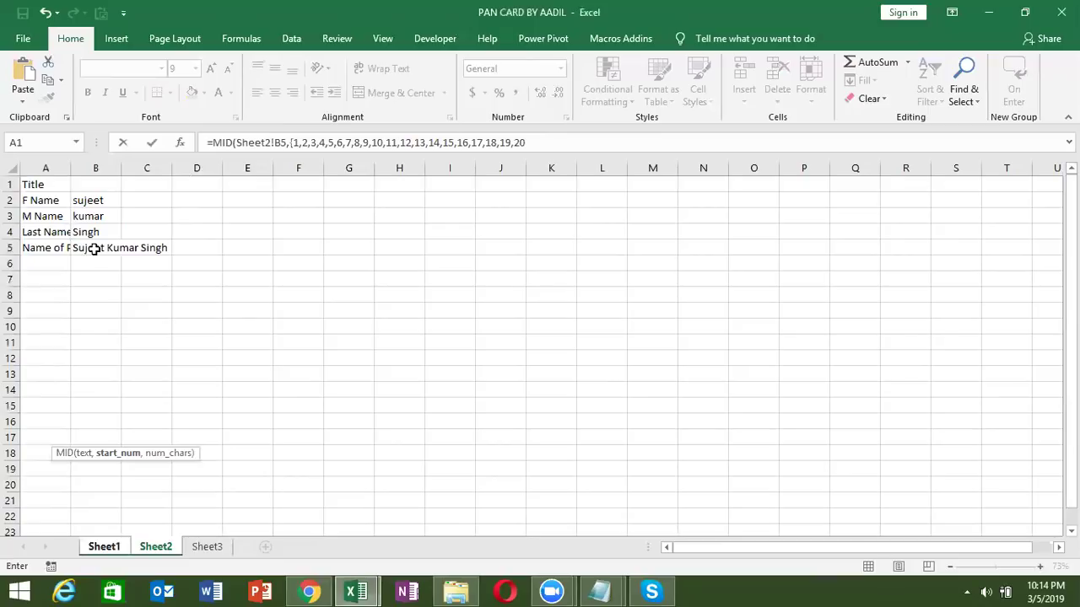
pyautogui.write(',1')
pyautogui.hotkey('ctrl', 'shift', 'Return')
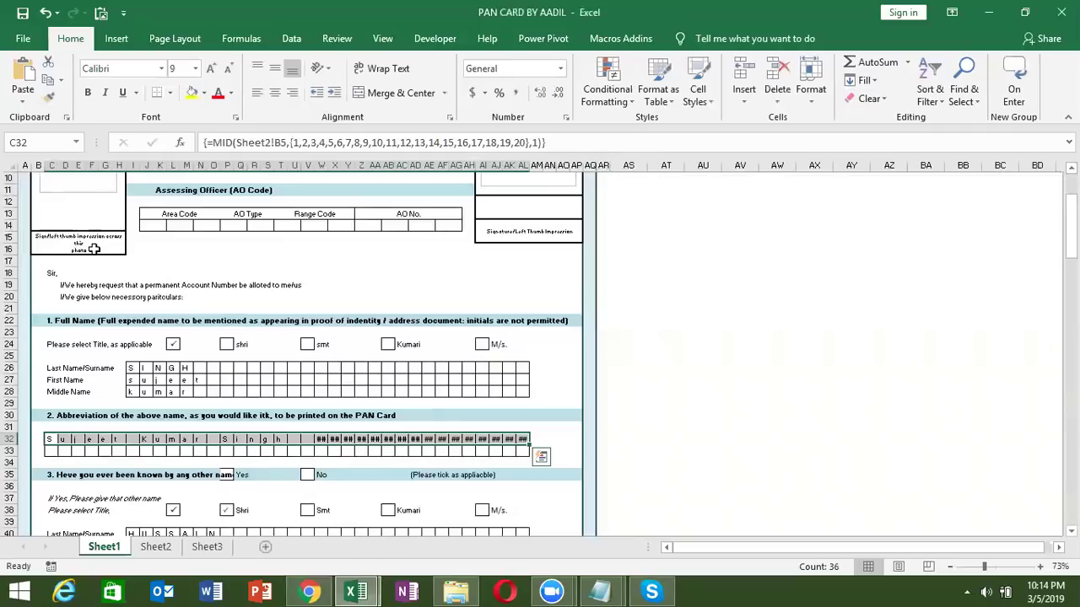
# Switch to Book1 and review the step-by-step MID formulas in rows 4 and 5
pyautogui.hotkey('alt', 'Tab')
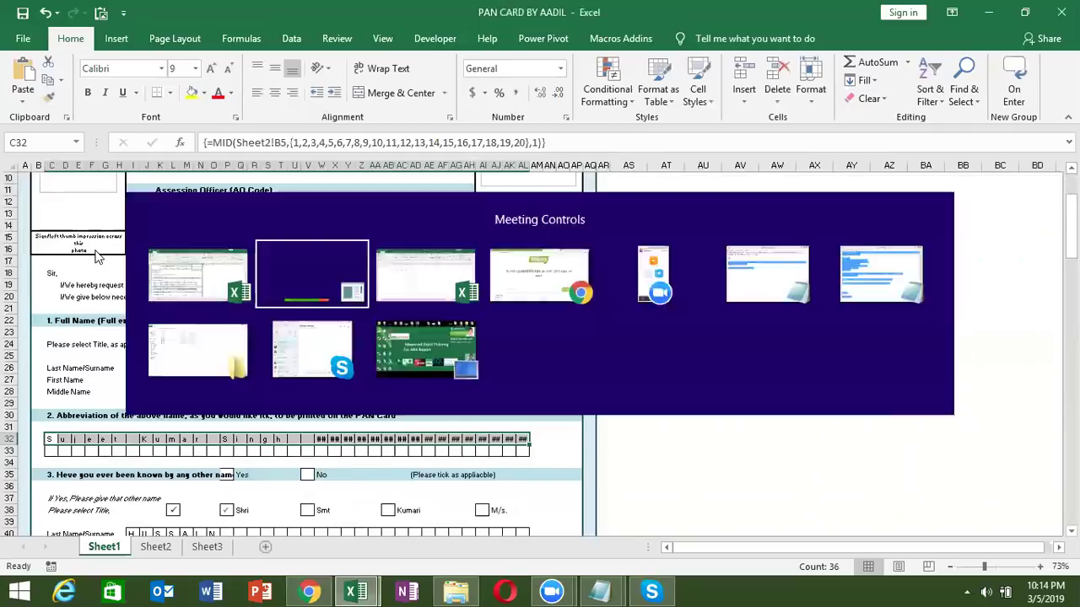
pyautogui.hotkey('alt', 'Tab')
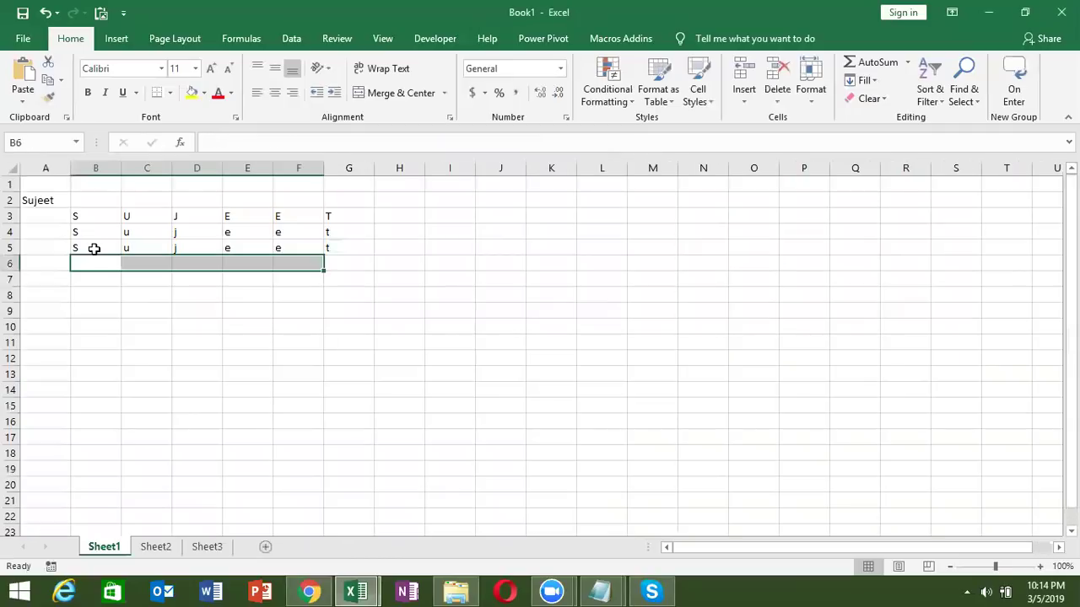
pyautogui.click(94, 248)
pyautogui.press('Right')
pyautogui.press('Right')
pyautogui.press('Right')
pyautogui.press('Right')
pyautogui.press('Left')
pyautogui.press('Left')
pyautogui.press('Left')
pyautogui.press('Left')
pyautogui.press('Down')
pyautogui.hotkey('shift', 'Down')
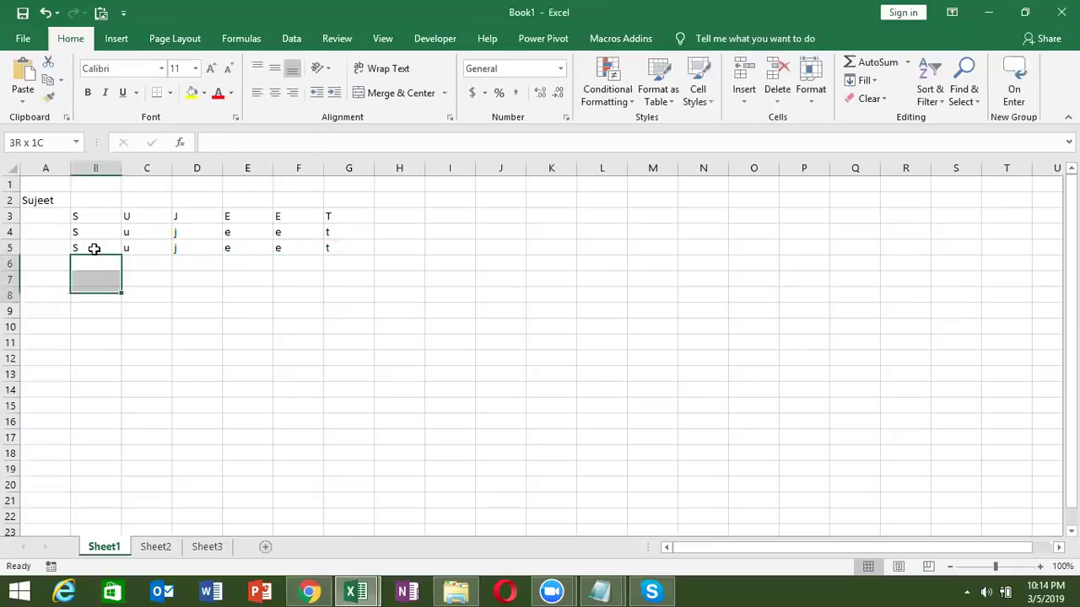
pyautogui.press('Up')
pyautogui.press('Up')
pyautogui.press('Right')
pyautogui.press('Down')
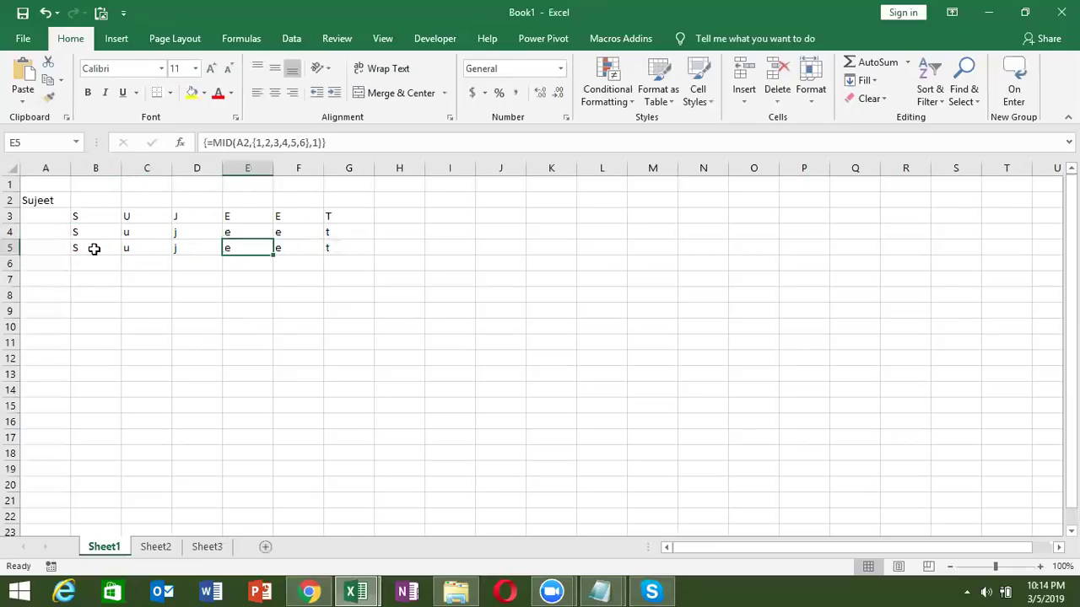
pyautogui.press('Left')
pyautogui.press('Left')
pyautogui.press('Left')
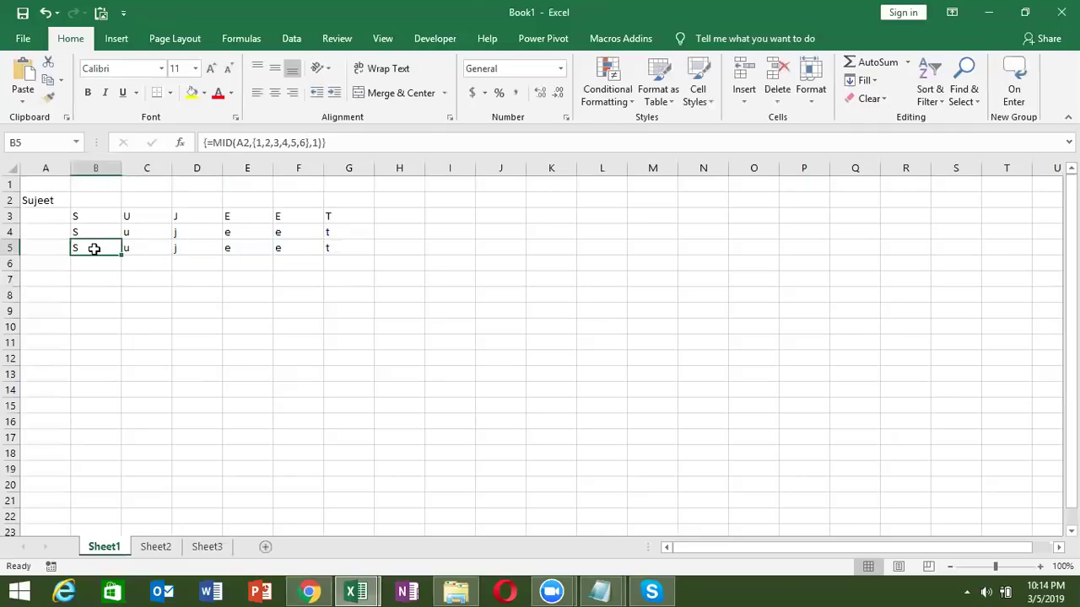
# Select the empty range I2:M2
pyautogui.press('Right')
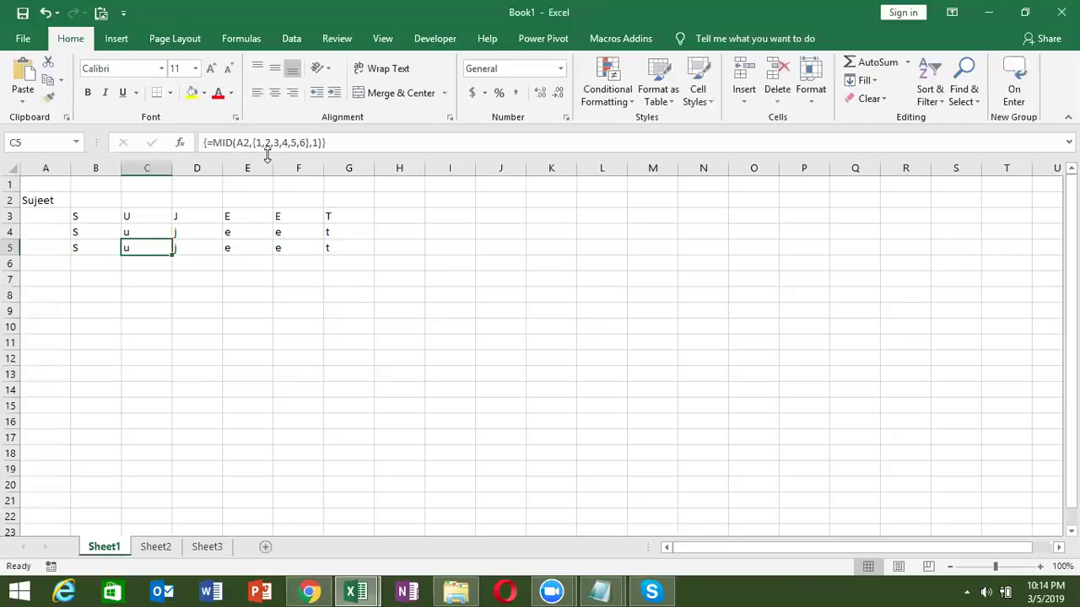
pyautogui.press('Right')
pyautogui.press('Right')
pyautogui.press('Right')
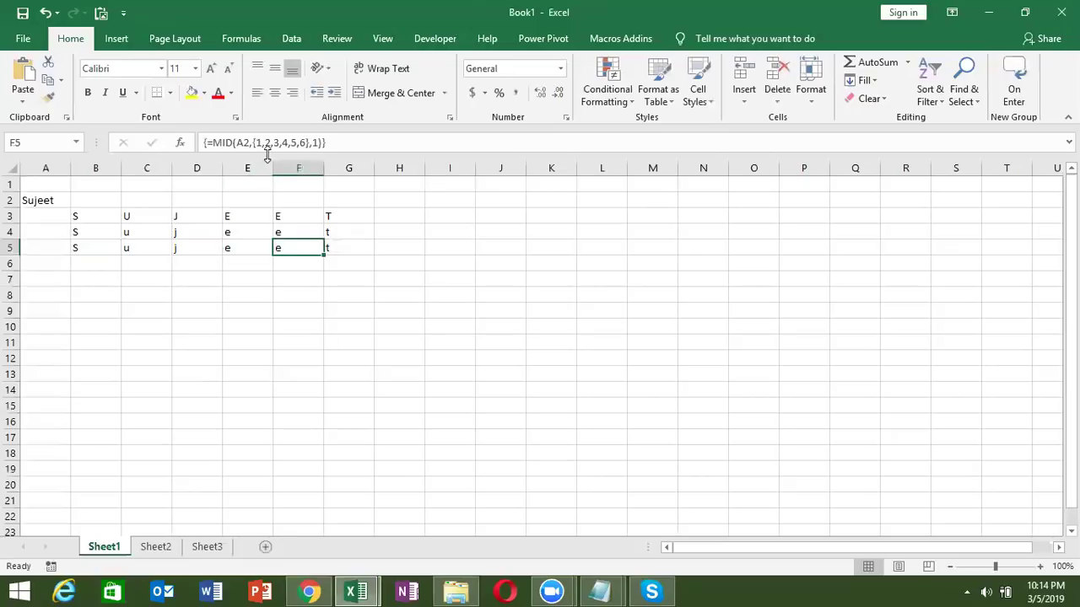
pyautogui.press('Right')
pyautogui.press('Right')
pyautogui.press('Right')
pyautogui.press('Up')
pyautogui.press('Up')
pyautogui.press('Up')
pyautogui.hotkey('shift', 'Right')
pyautogui.hotkey('shift', 'Right')
pyautogui.hotkey('shift', 'Right')
pyautogui.hotkey('shift', 'Right')
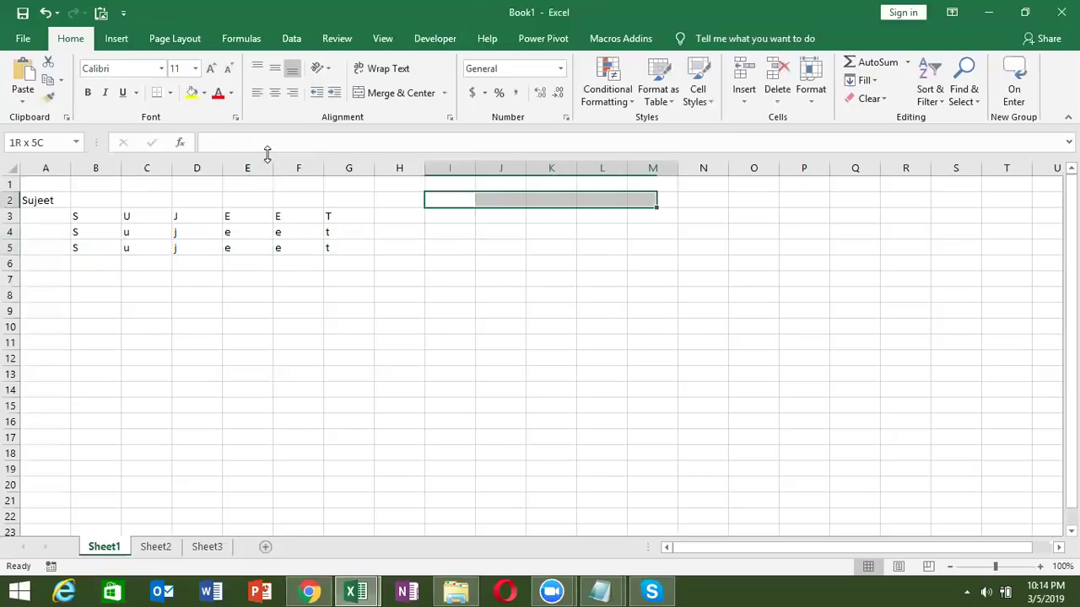
# Enter ={1,2,3,4,5} across I2:M2 as an array formula, then review B5's MID formula
pyautogui.write('=')
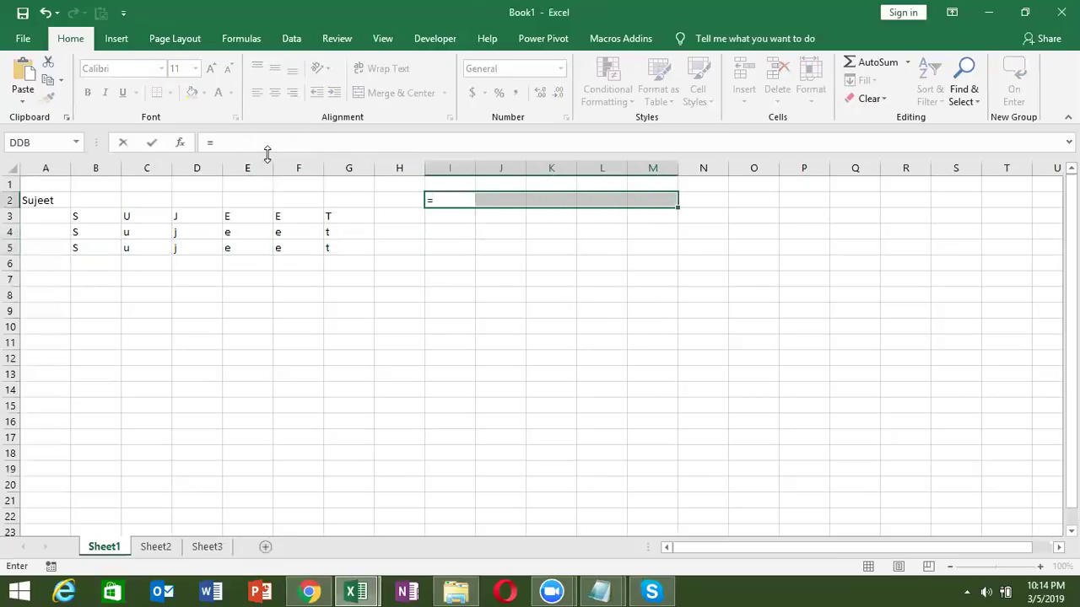
pyautogui.write('{1,2,3,4,5}')
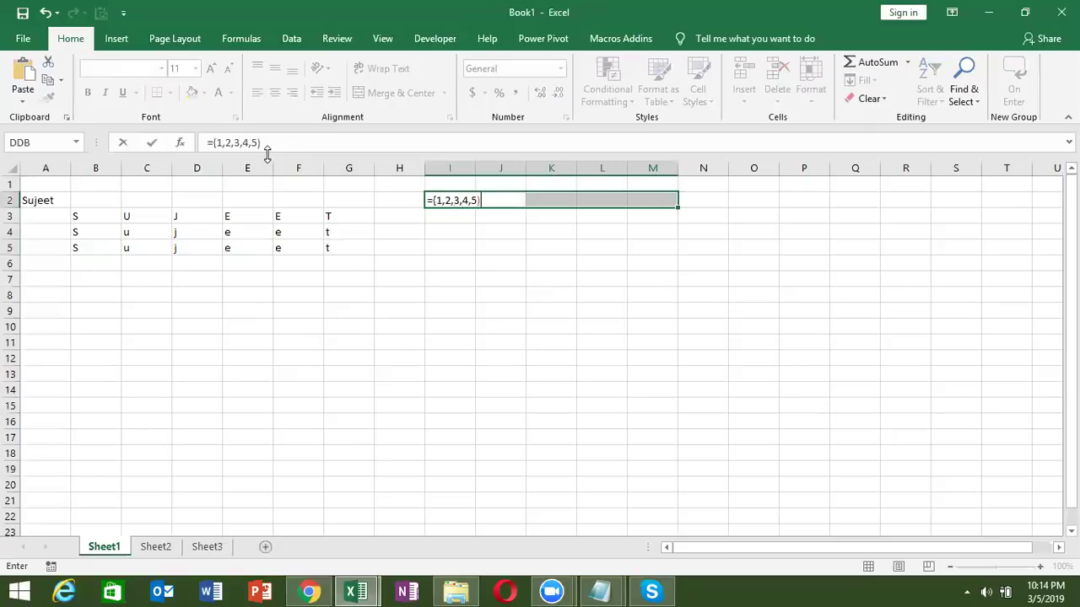
pyautogui.hotkey('ctrl', 'shift', 'Return')
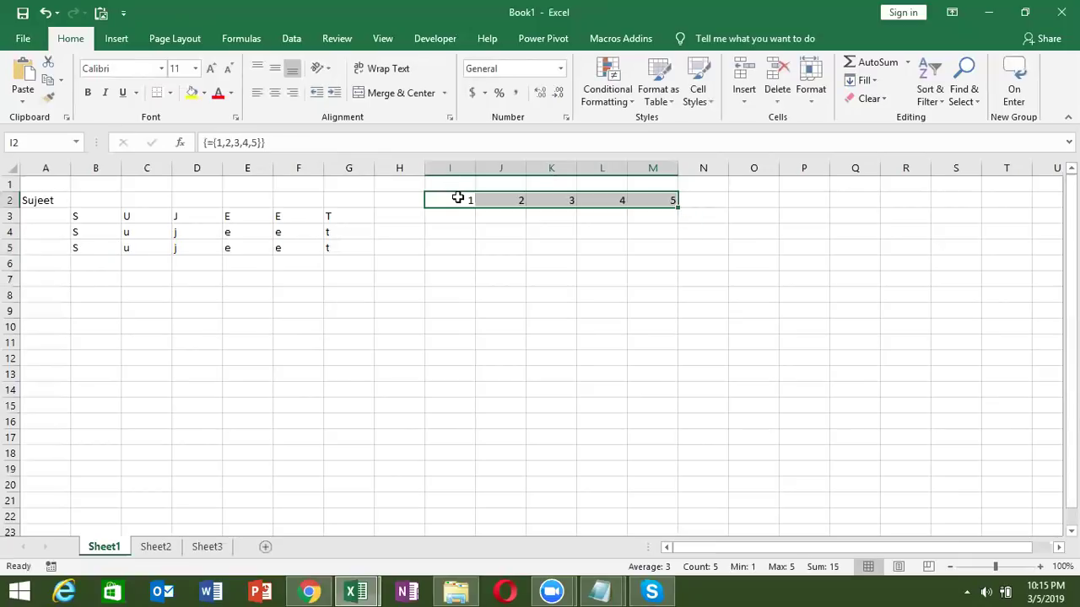
pyautogui.click(107, 250)
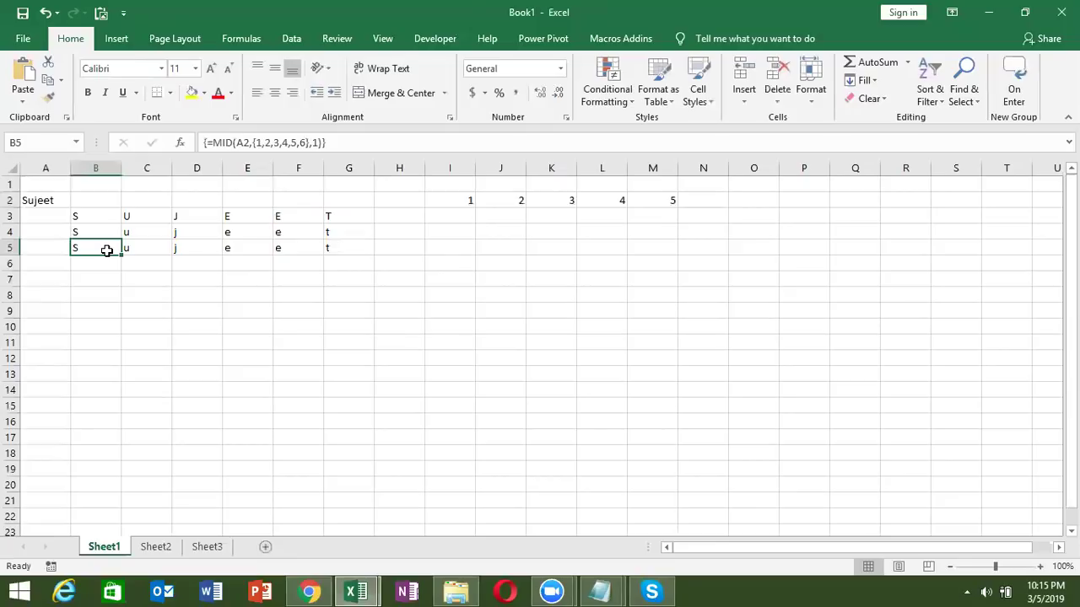
# Enter 20, 35, 85, 69, 85 in B8:F8
pyautogui.press('Down')
pyautogui.press('Down')
pyautogui.press('Down')
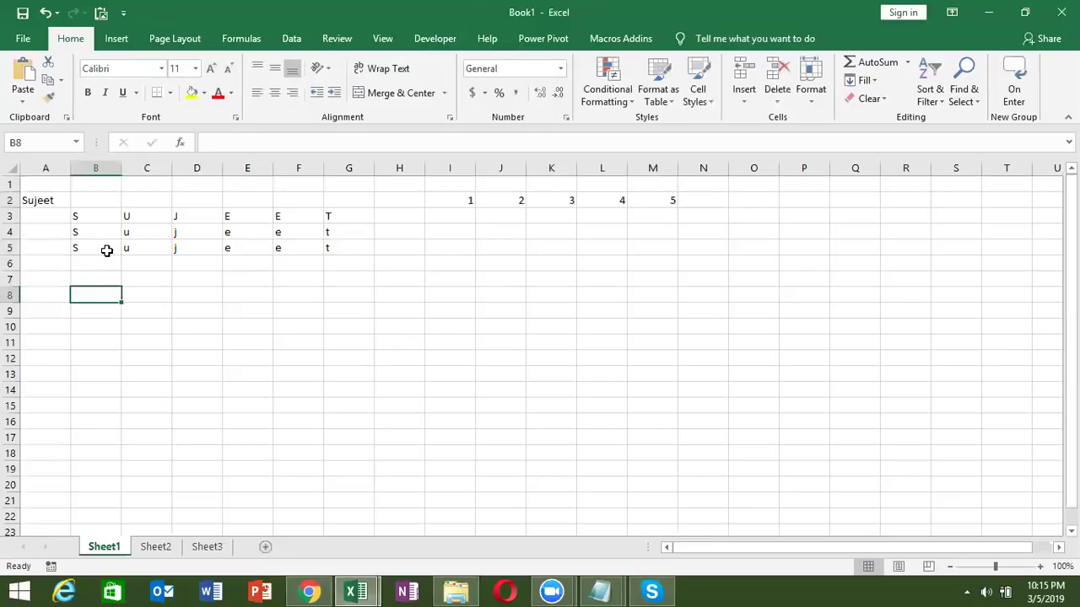
pyautogui.write('20')
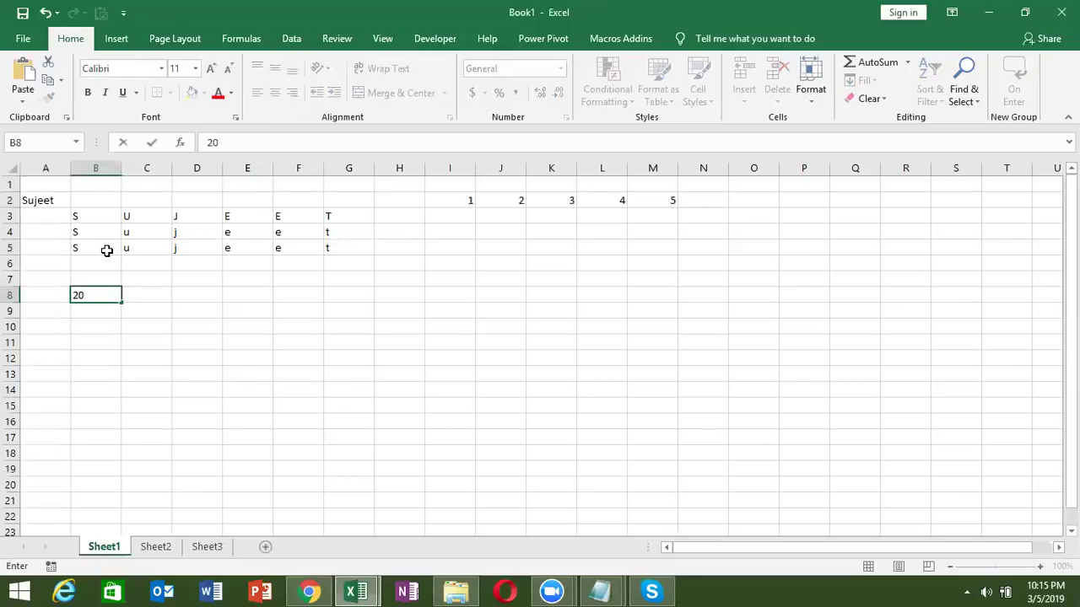
pyautogui.press('Tab')
pyautogui.write('35')
pyautogui.press('Tab')
pyautogui.write('85')
pyautogui.press('Tab')
pyautogui.write('6985')
pyautogui.press('Tab')
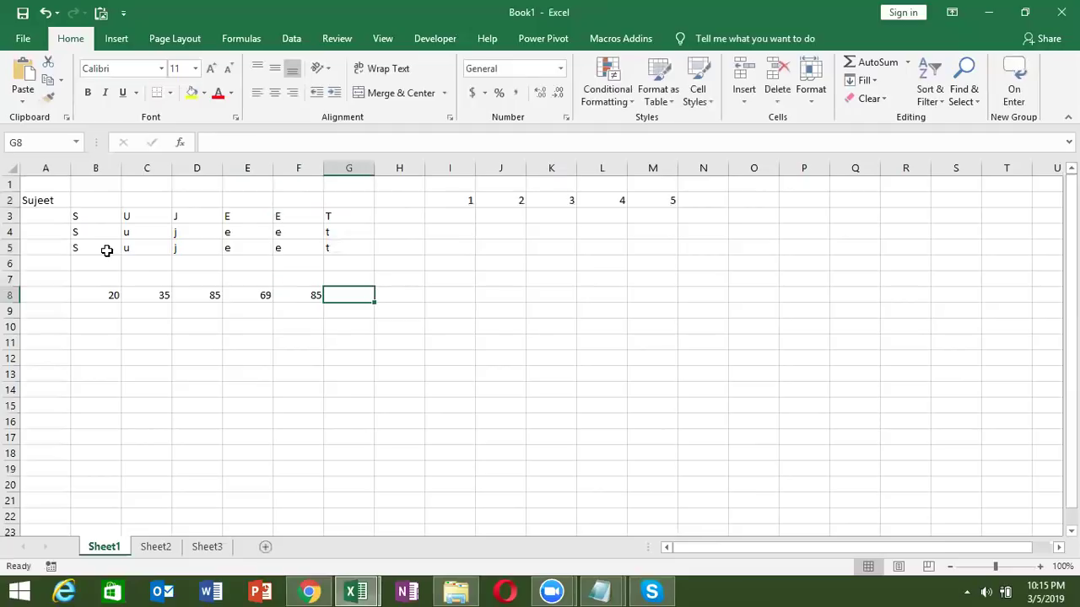
# Add step notes *2, =100, 10% and *4 in G9:G12
pyautogui.press('Down')
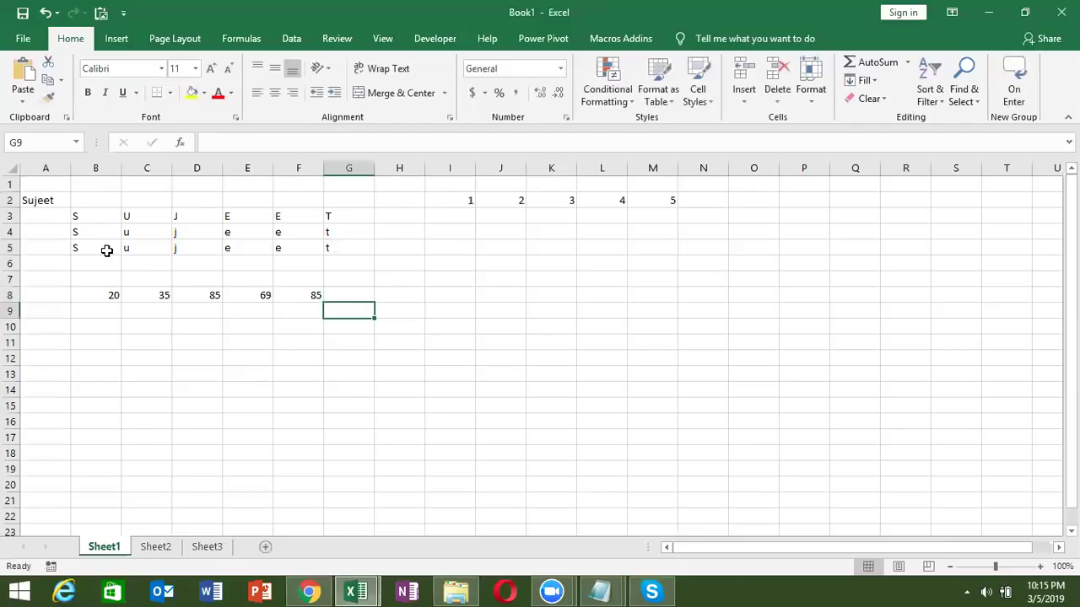
pyautogui.write('*2')
pyautogui.press('Return')
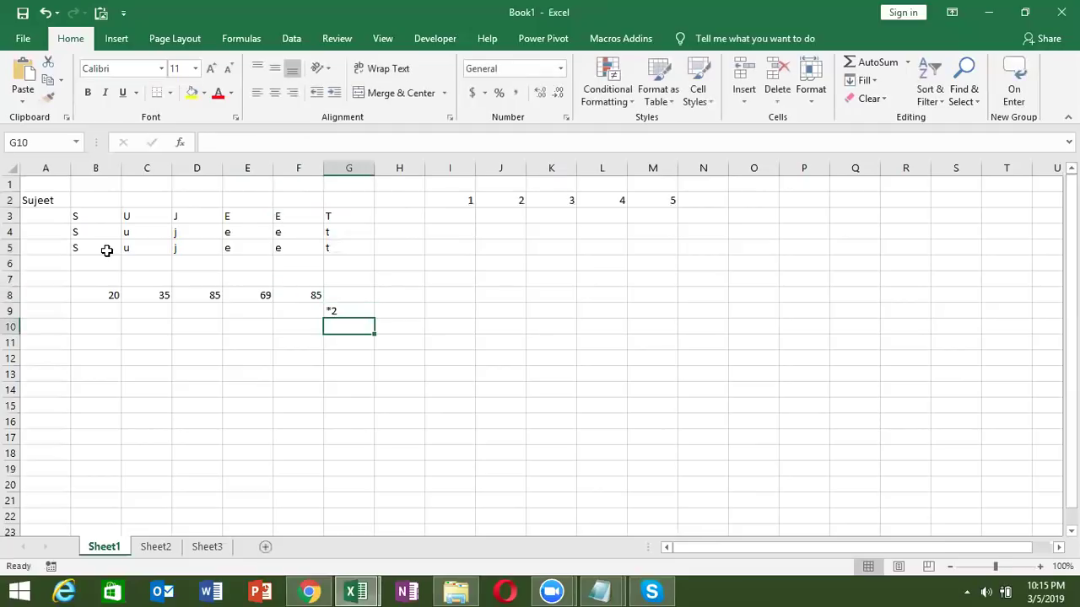
pyautogui.write('+=100')
pyautogui.press('Return')
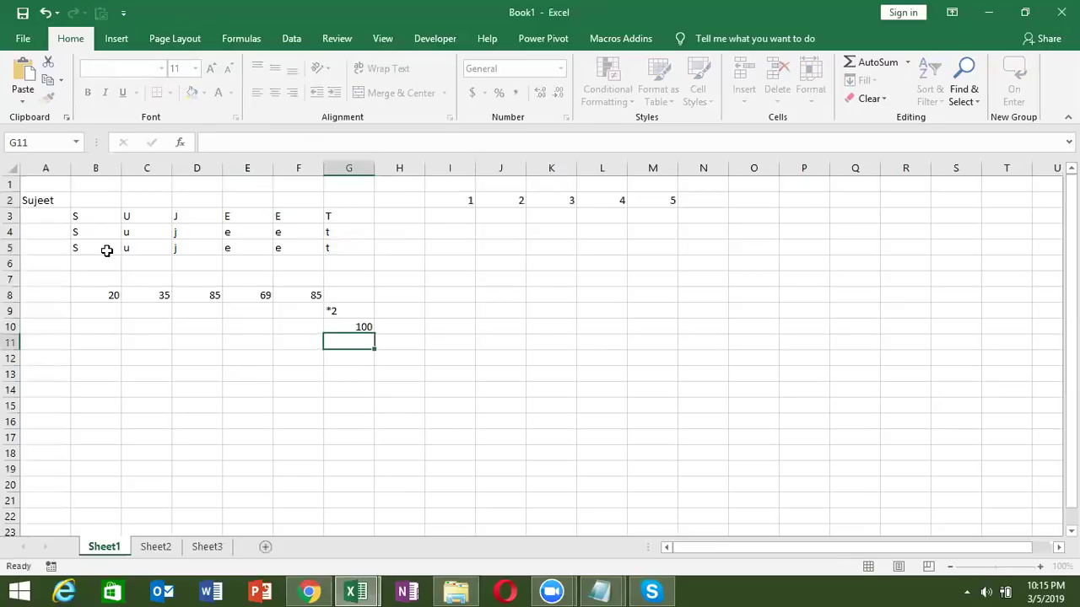
pyautogui.write('10')
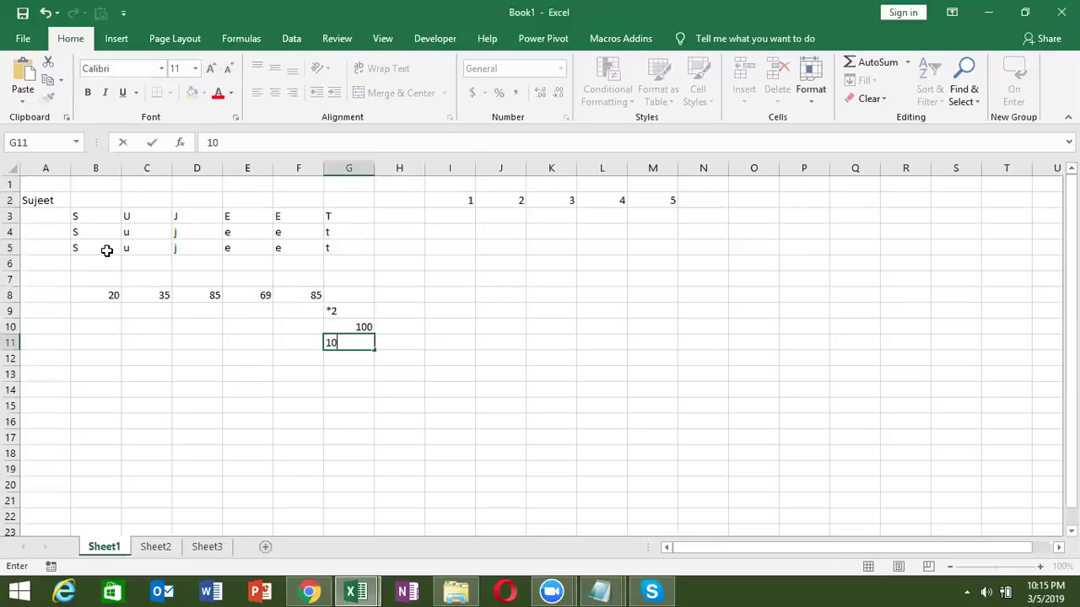
pyautogui.write('%')
pyautogui.press('Return')
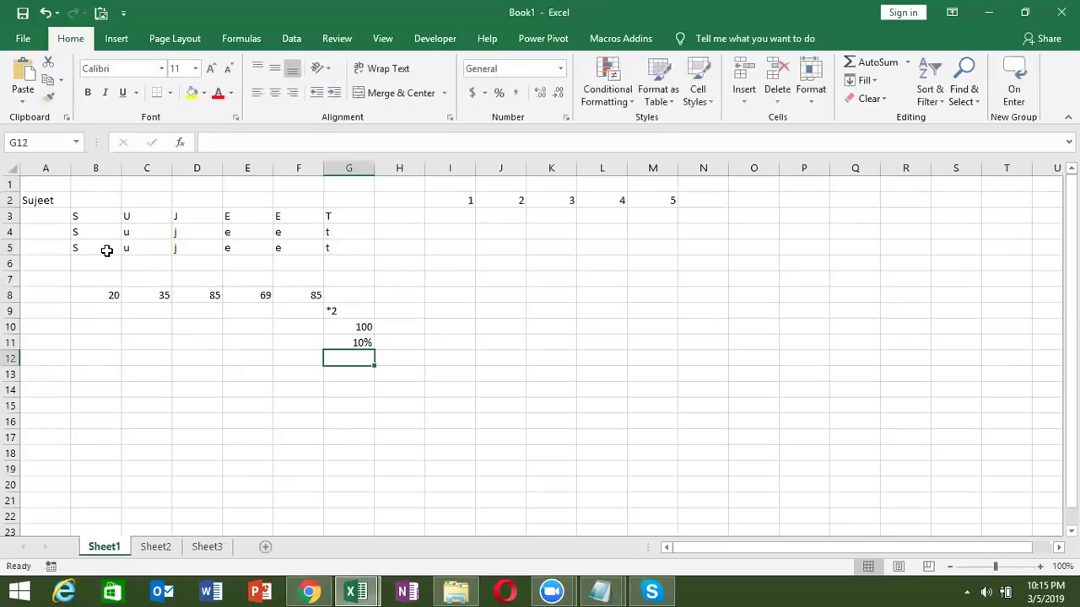
pyautogui.write('*')
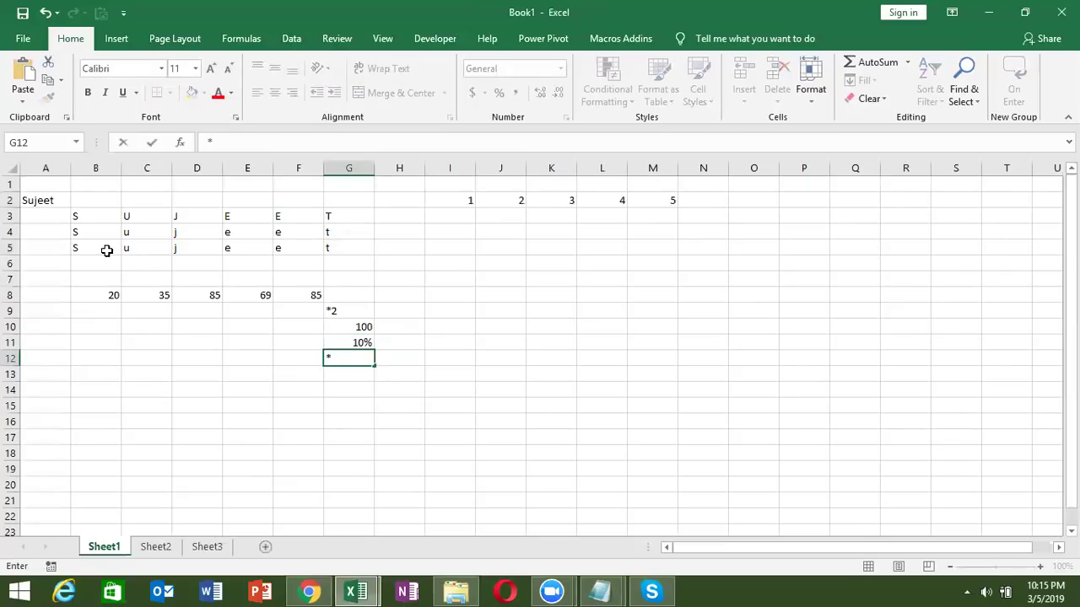
pyautogui.write('4')
pyautogui.press('Return')
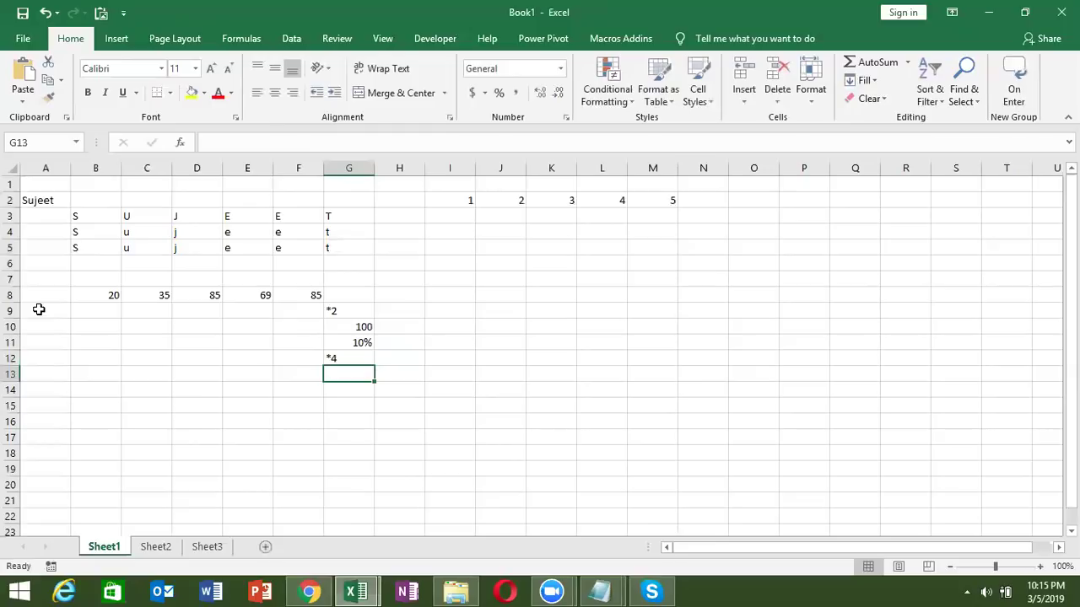
# Set B9 to =B8+2 and fill it right to F9
pyautogui.click(90, 312)
pyautogui.write('=1')
pyautogui.press('BackSpace')
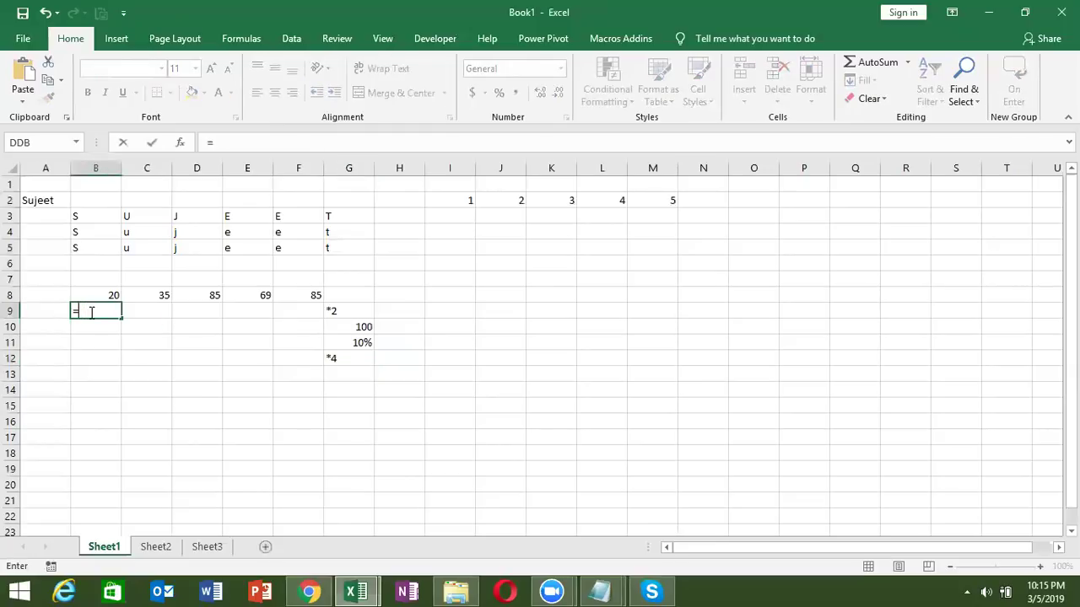
pyautogui.press('Up')
pyautogui.write('+2')
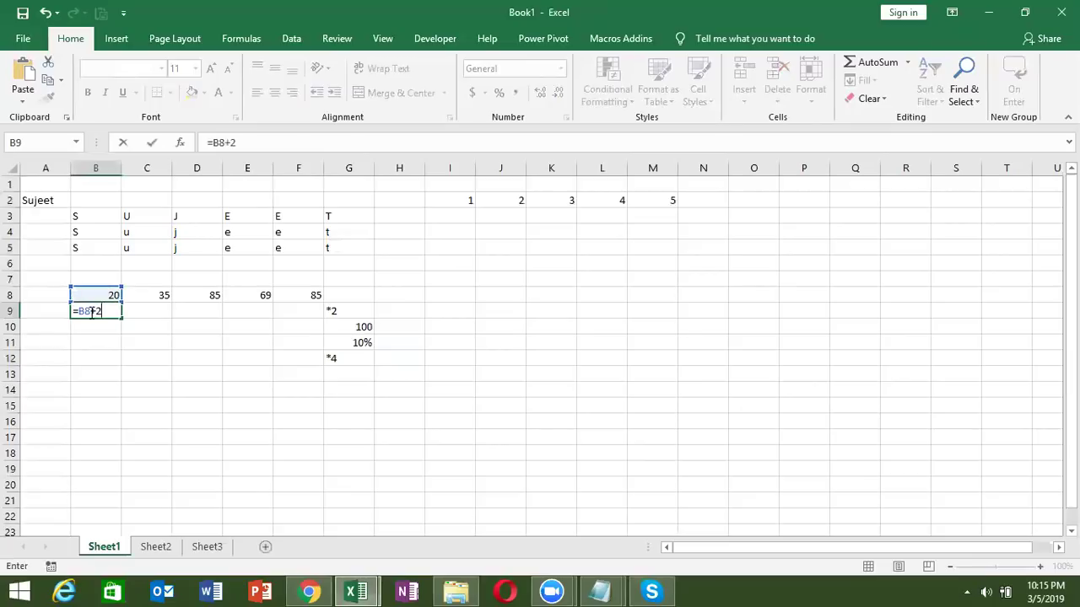
pyautogui.press('Return')
pyautogui.press('Up')
pyautogui.hotkey('shift', 'Right')
pyautogui.hotkey('shift', 'Right')
pyautogui.hotkey('shift', 'Right')
pyautogui.hotkey('shift', 'Right')
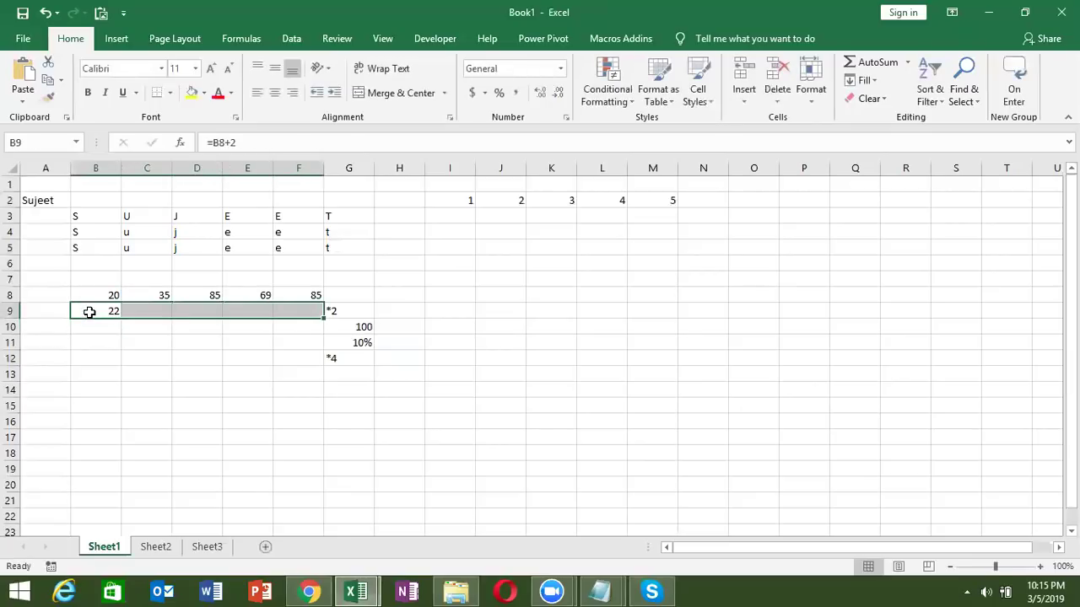
pyautogui.hotkey('ctrl', 'r')
# Set B10 to =B9+100 and fill it right to F10
pyautogui.press('Down')
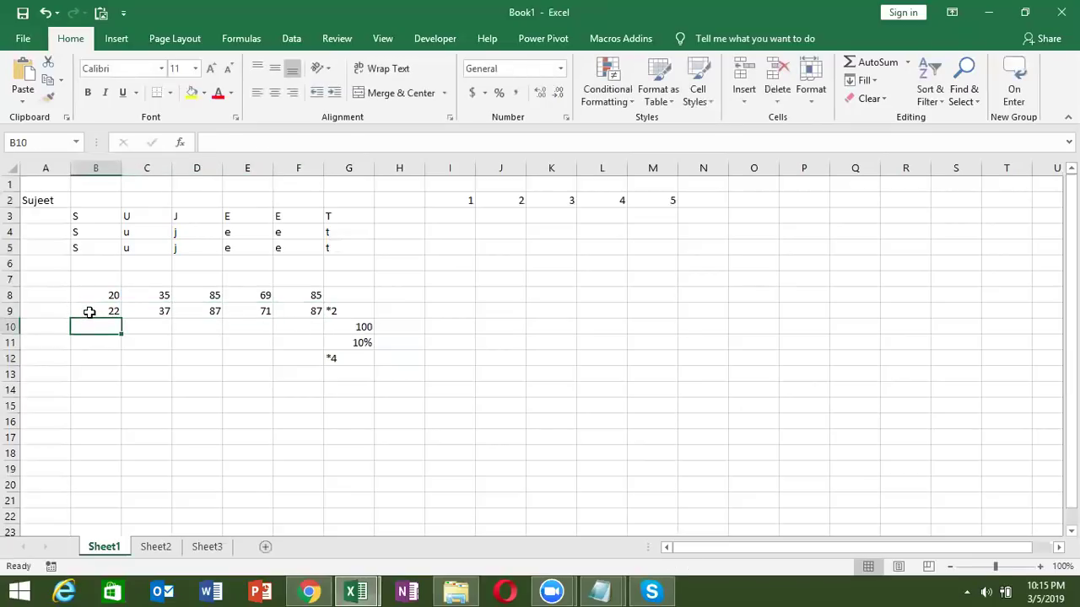
pyautogui.write('=')
pyautogui.press('Up')
pyautogui.write('+100')
pyautogui.hotkey('ctrl', 'Return')
pyautogui.hotkey('shift', 'Right')
pyautogui.hotkey('shift', 'Right')
pyautogui.hotkey('shift', 'Right')
pyautogui.hotkey('shift', 'Right')
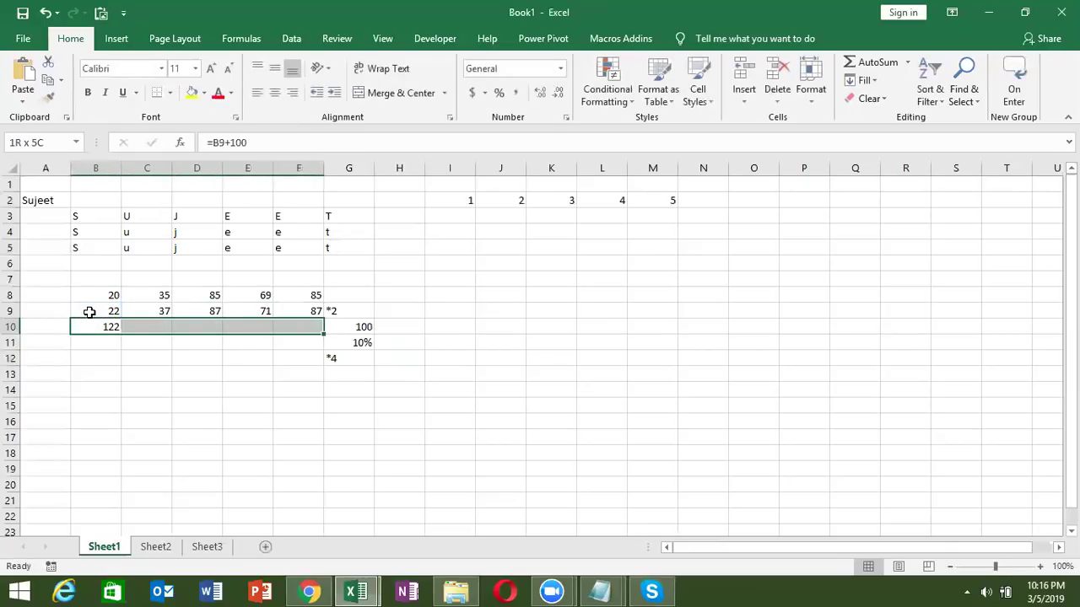
pyautogui.hotkey('ctrl', 'r')
# Set B11 to =B10*10% and fill it right to F11
pyautogui.press('Down')
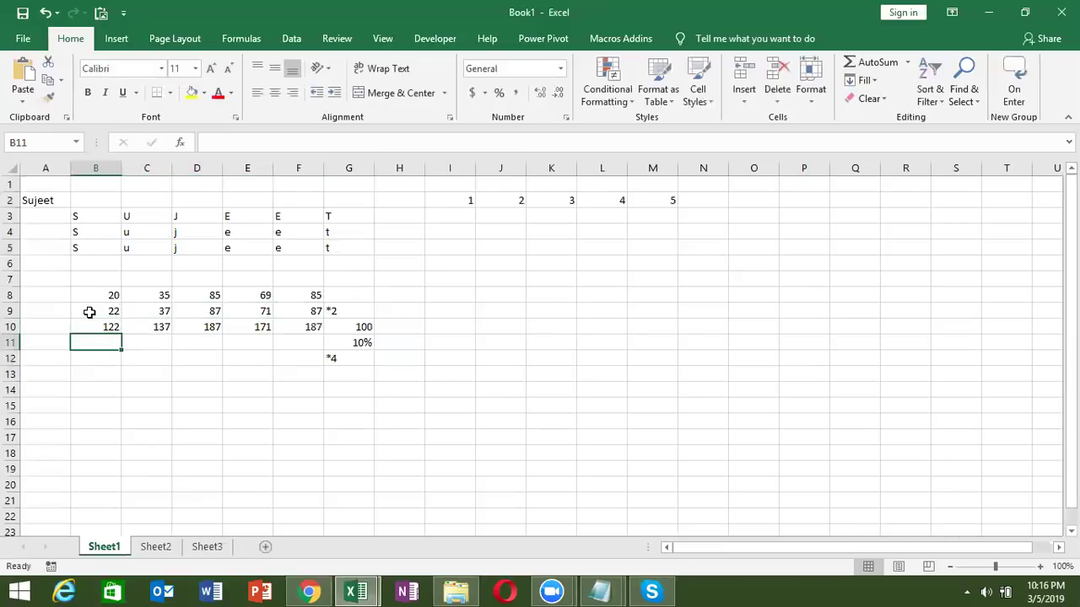
pyautogui.write('=')
pyautogui.press('Up')
pyautogui.write('*10%')
pyautogui.press('Return')
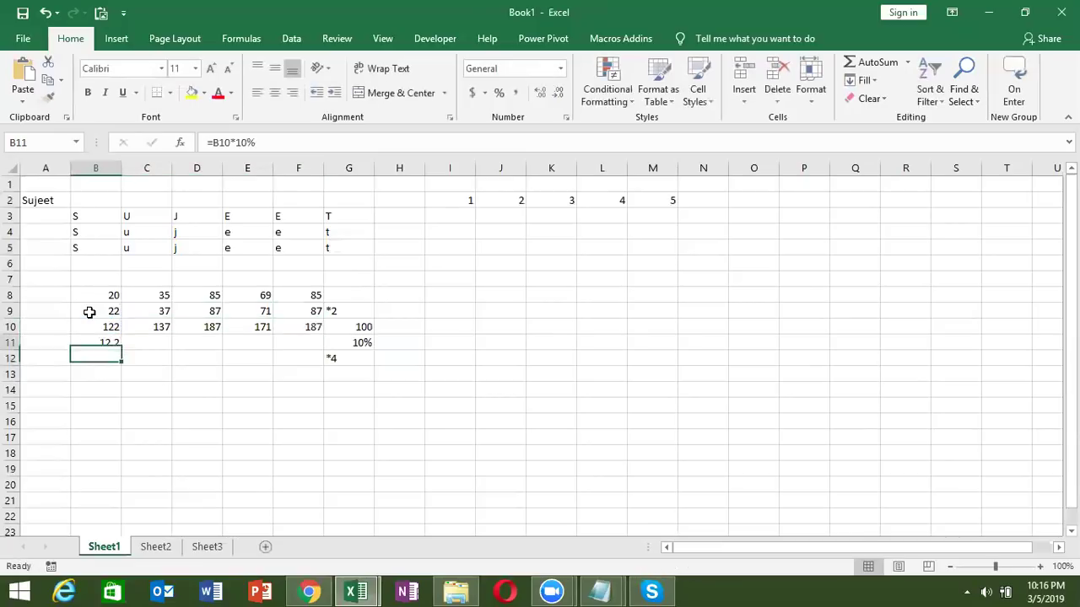
pyautogui.press('Up')
pyautogui.hotkey('shift', 'Right')
# Set B12 to =B11*4 and fill it right to F12
pyautogui.hotkey('shift', 'Right')
pyautogui.hotkey('shift', 'Right')
pyautogui.hotkey('shift', 'Right')
pyautogui.hotkey('ctrl', 'r')
pyautogui.press('Down')
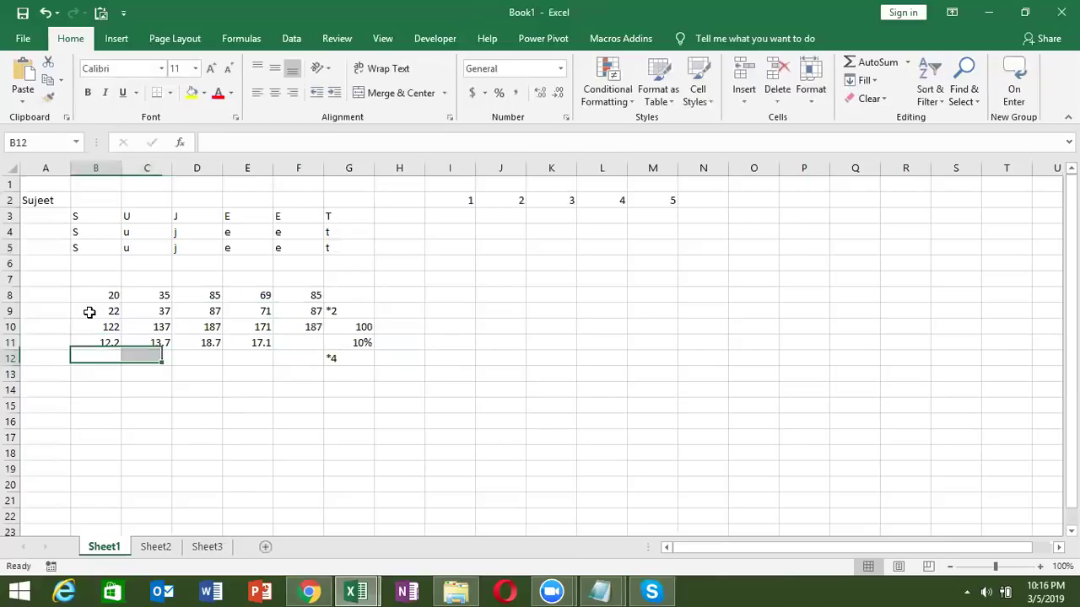
pyautogui.write('=')
pyautogui.press('Up')
pyautogui.write('*4')
pyautogui.press('Return')
pyautogui.press('Up')
pyautogui.hotkey('shift', 'Right')
pyautogui.hotkey('shift', 'Right')
pyautogui.hotkey('shift', 'Right')
pyautogui.hotkey('shift', 'Right')
pyautogui.hotkey('shift', 'Right')
pyautogui.hotkey('shift', 'Left')
pyautogui.hotkey('ctrl', 'r')
# Total row 12 with =SUM(B12:F12) in F13, giving 321.6
pyautogui.press('Down')
pyautogui.press('Right')
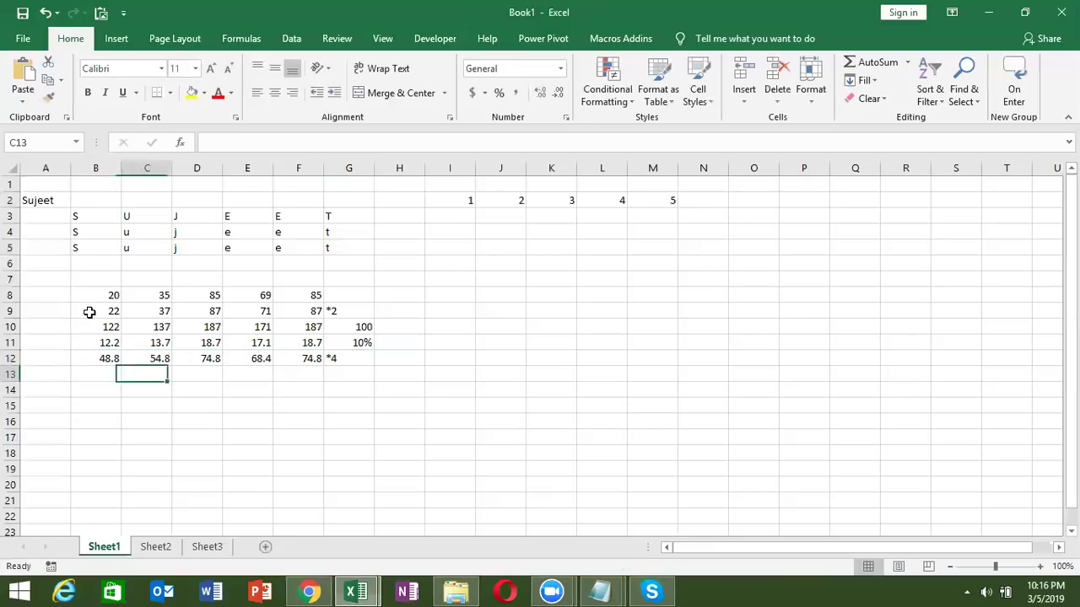
pyautogui.press('Right')
pyautogui.press('Right')
pyautogui.press('Right')
pyautogui.write('=SUM(')
pyautogui.press('Up')
pyautogui.hotkey('shift', 'Left')
pyautogui.hotkey('shift', 'Left')
pyautogui.hotkey('shift', 'Left')
pyautogui.hotkey('shift', 'Left')
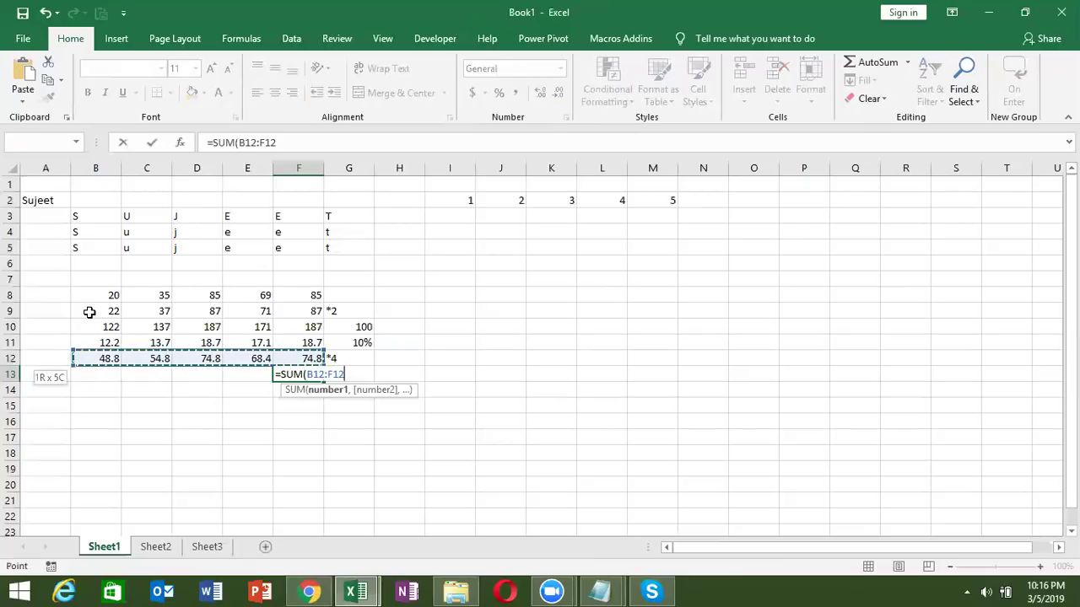
pyautogui.hotkey('ctrl', 'Return')
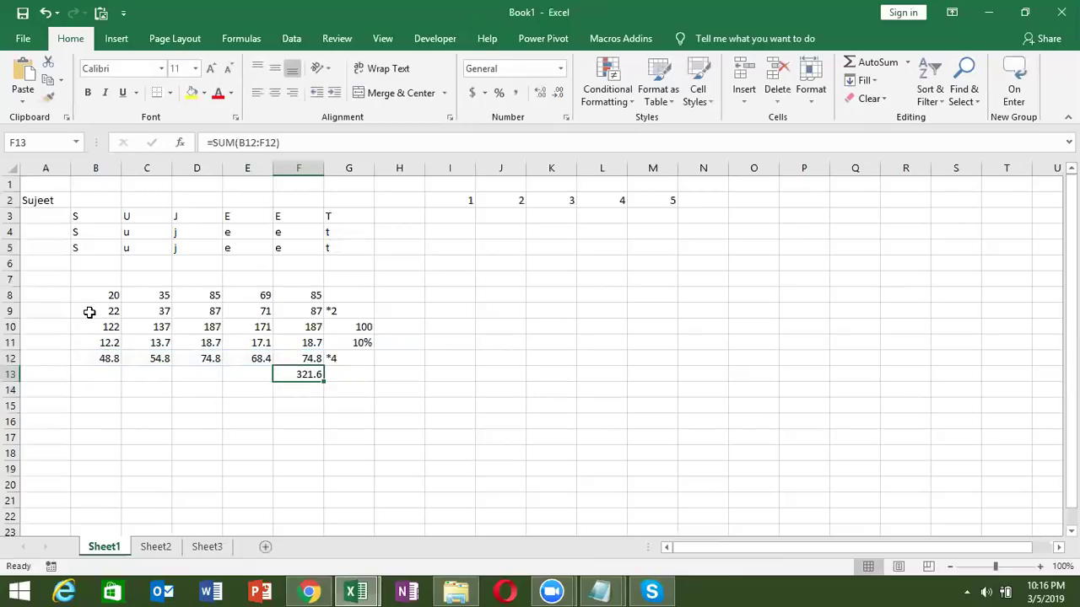
pyautogui.press('Up')
pyautogui.press('Up')
pyautogui.press('Up')
pyautogui.press('Up')
# Write a first SUM formula in G8 over B8:F8 with /2, +100, *10% and *4
pyautogui.press('Down')
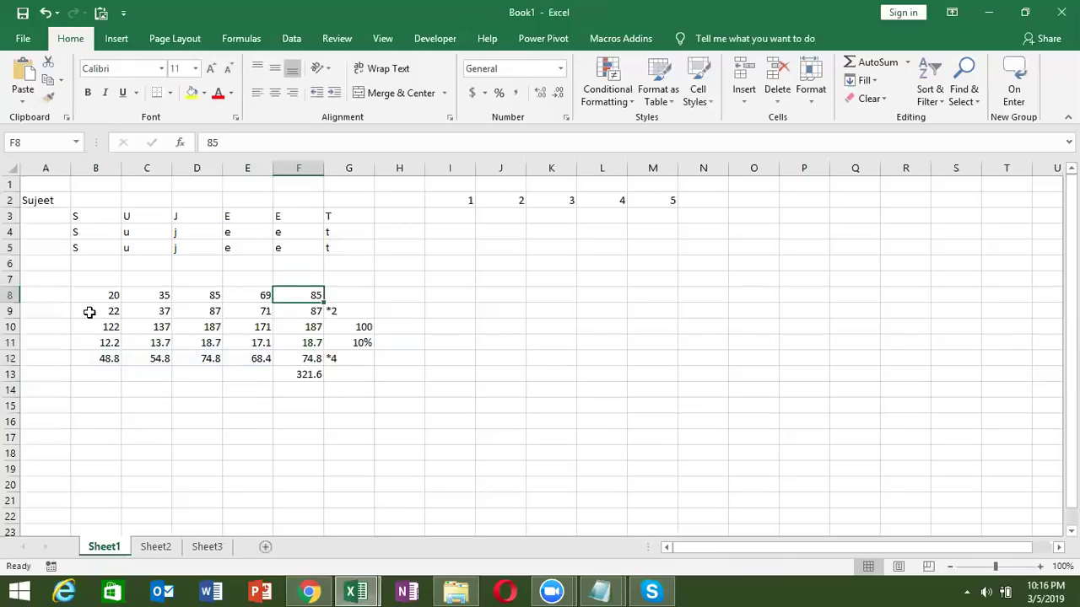
pyautogui.press('Right')
pyautogui.write('=SUM(')
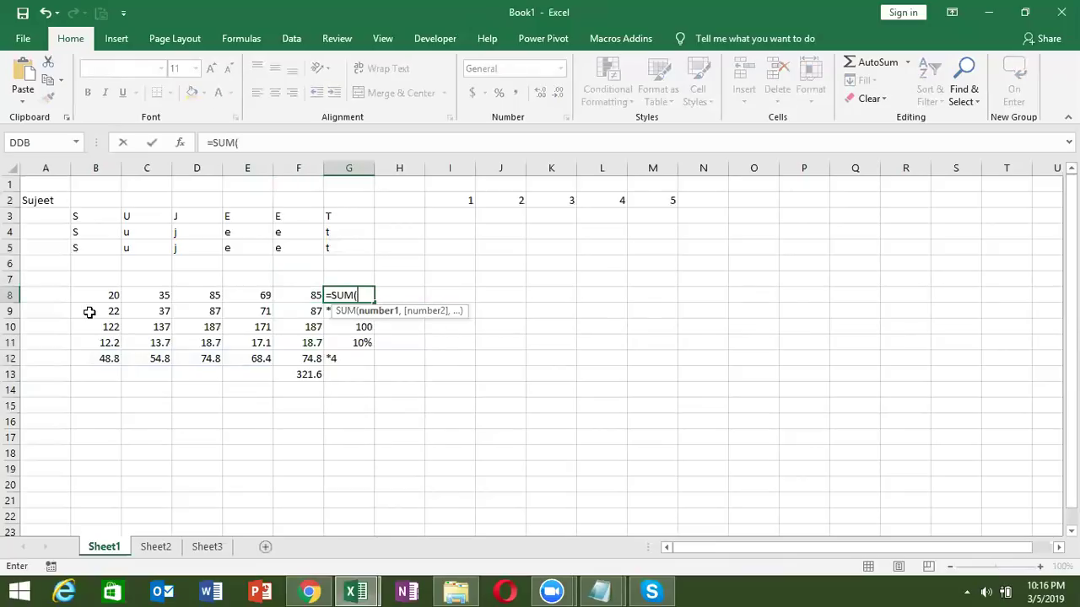
pyautogui.press('Left')
pyautogui.press('Left')
pyautogui.press('Left')
pyautogui.press('Left')
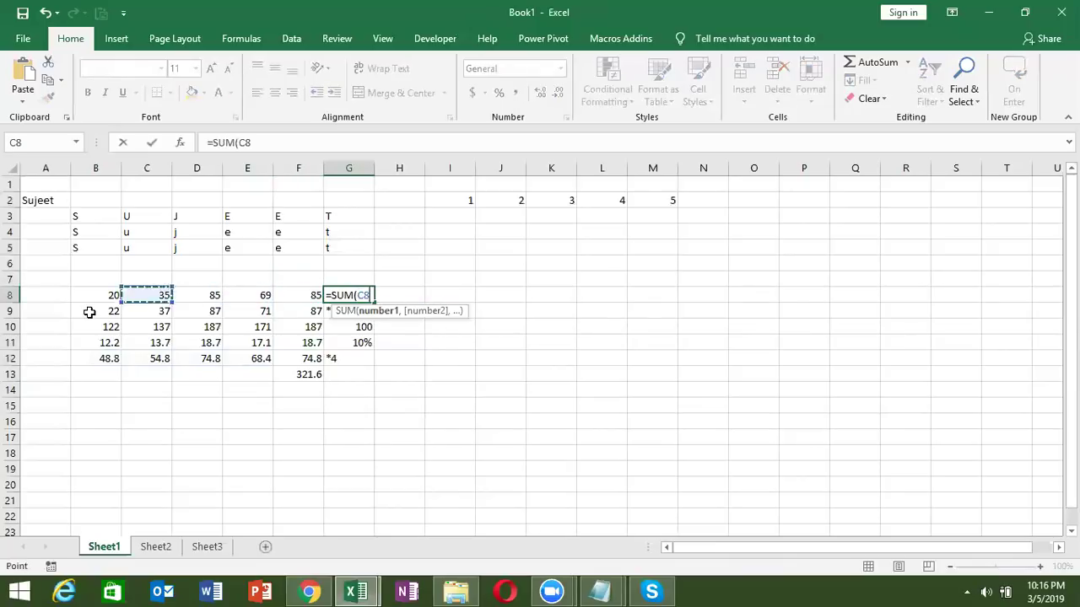
pyautogui.press('Left')
pyautogui.hotkey('shift', 'Right')
pyautogui.hotkey('shift', 'Right')
pyautogui.hotkey('shift', 'Right')
pyautogui.hotkey('shift', 'Right')
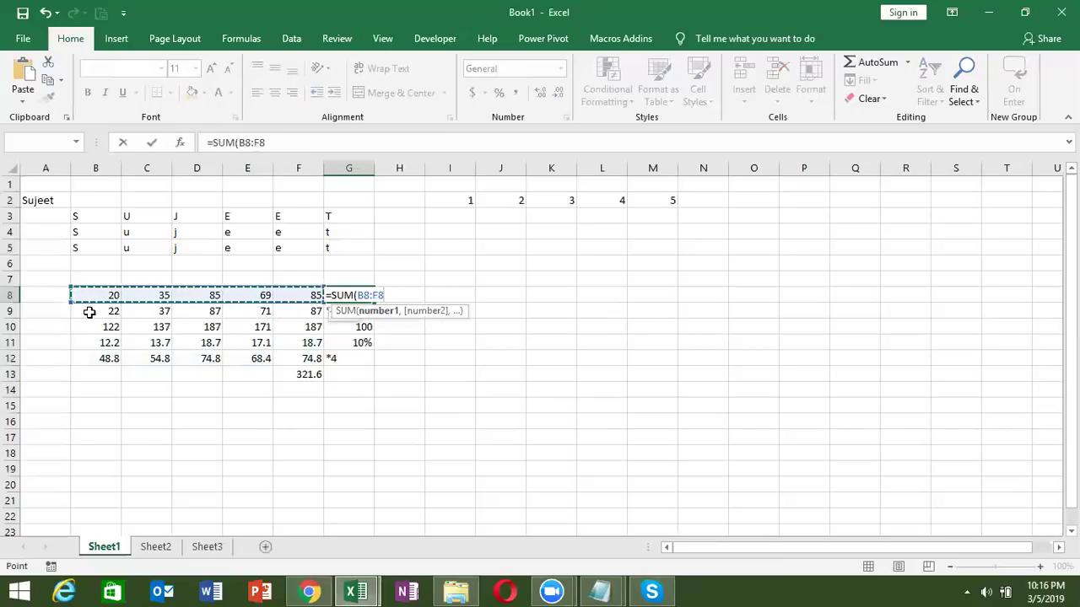
pyautogui.write('/2+100*10%*40')
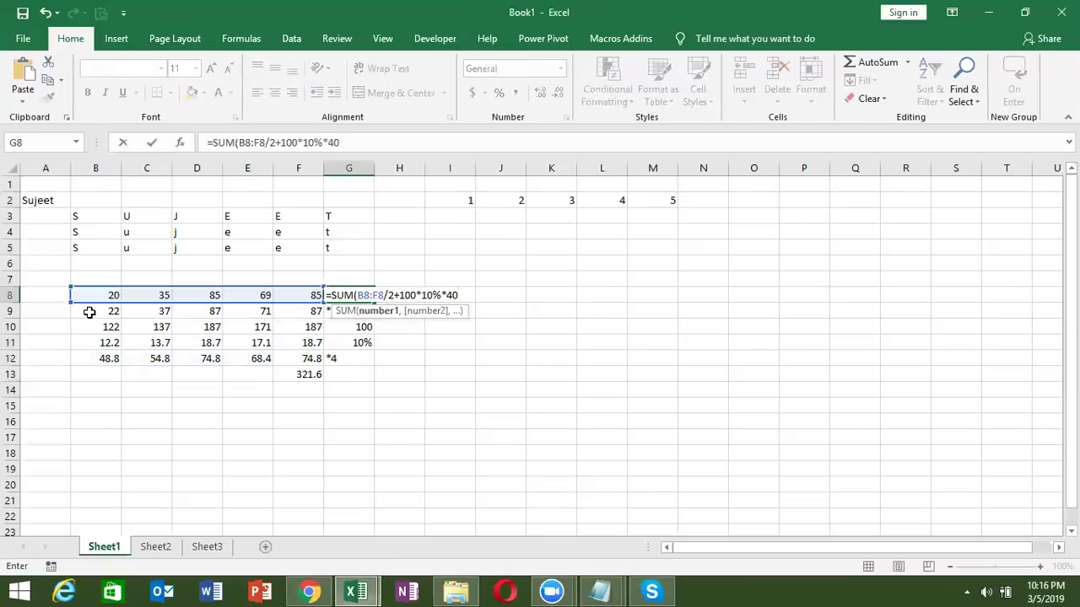
pyautogui.write(')')
pyautogui.press('Return')
pyautogui.press('Up')
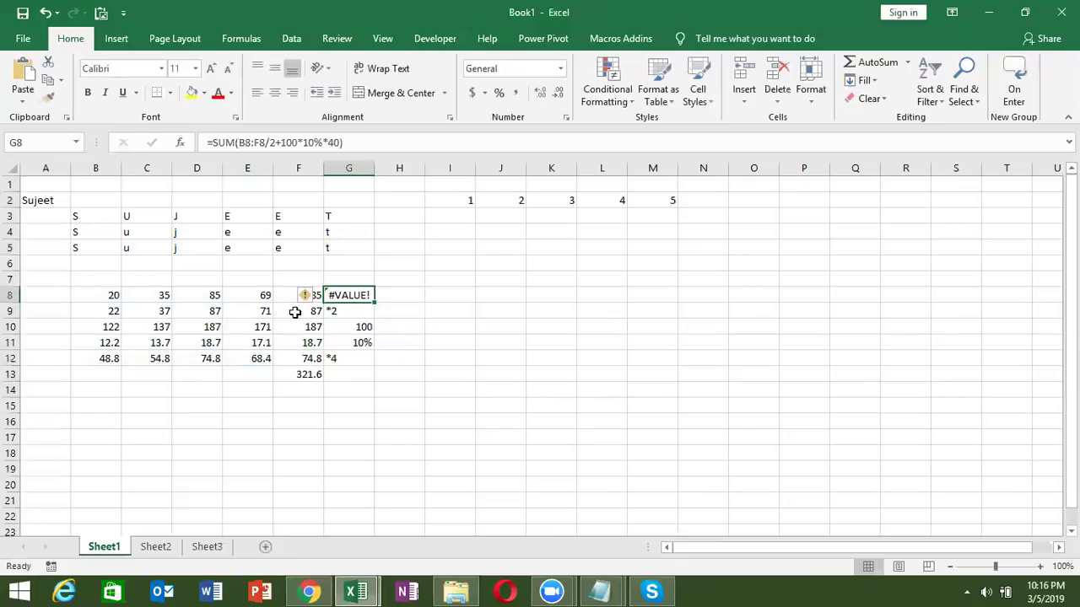
# Fix G8's brackets to {=SUM((((B8:F8/2)+100)*10%)*4)} as an array formula returning 258.8
pyautogui.doubleClick(337, 295)
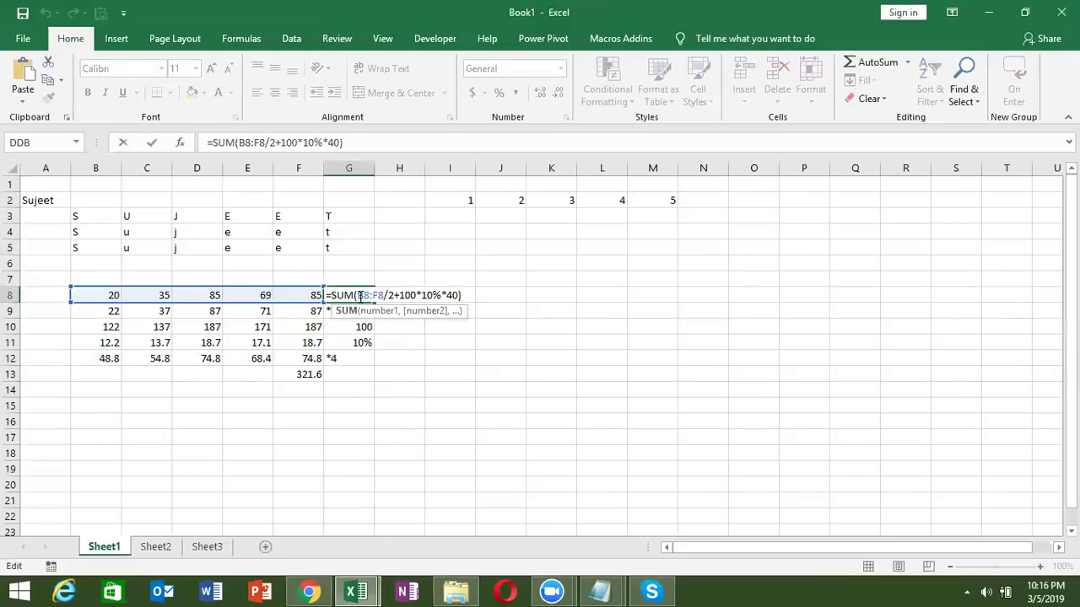
pyautogui.click(357, 295)
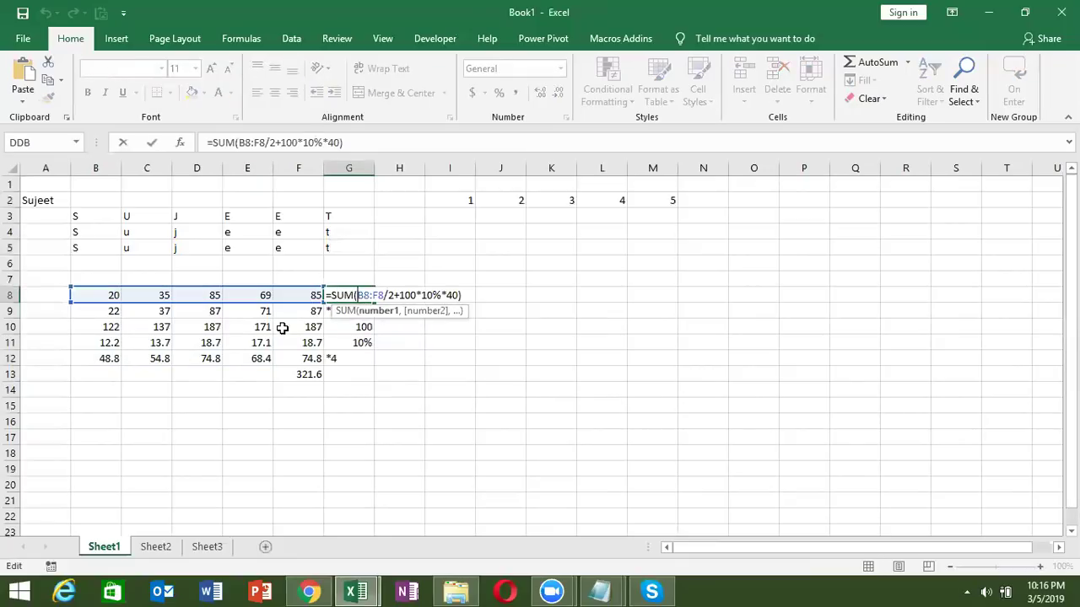
pyautogui.write('(')
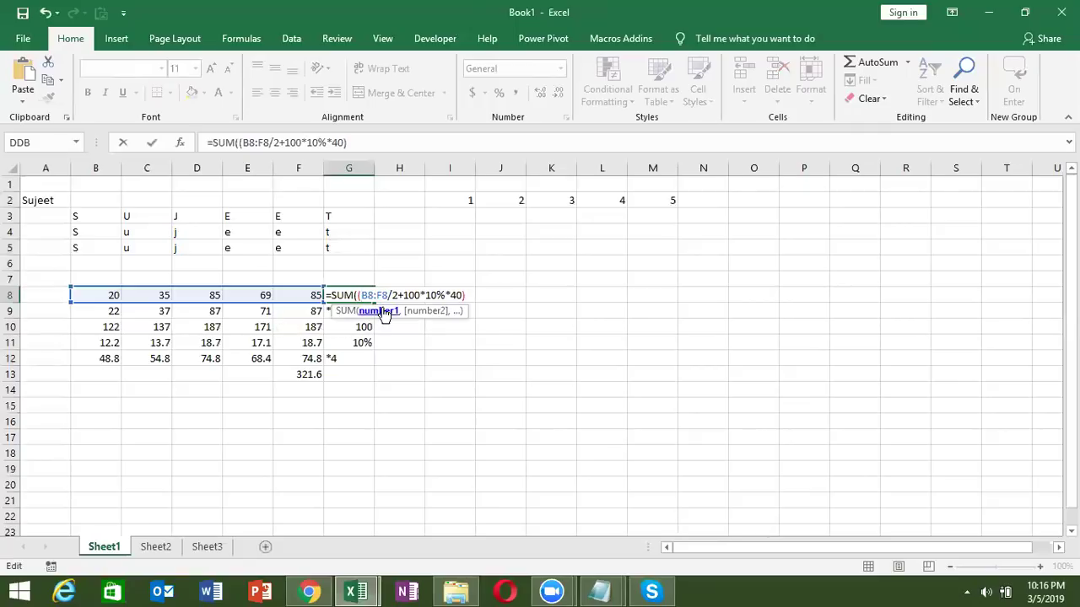
pyautogui.click(398, 295)
pyautogui.write(')')
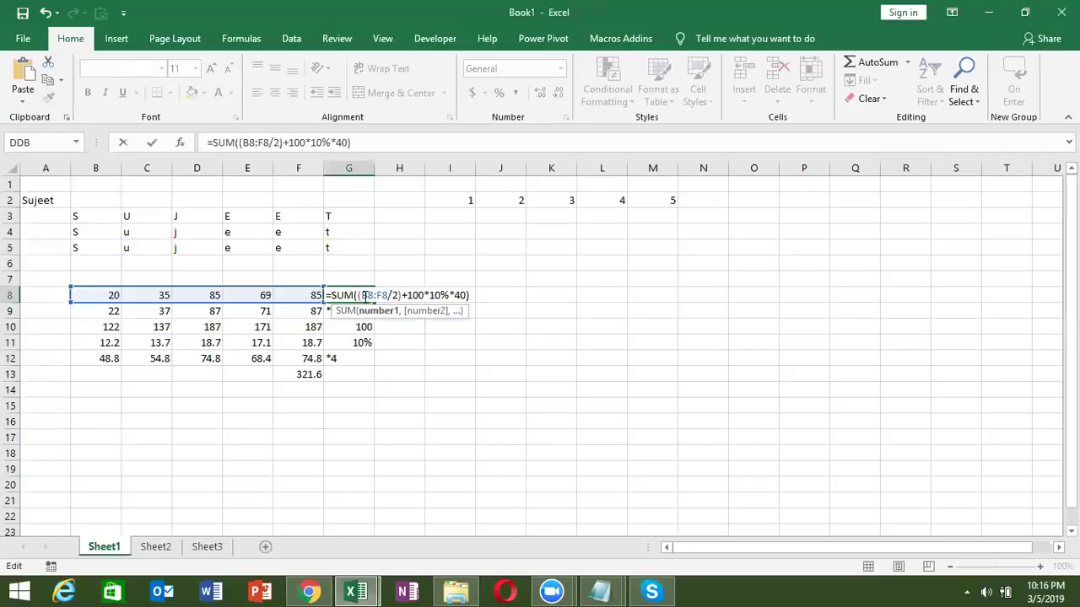
pyautogui.click(362, 295)
pyautogui.write('(')
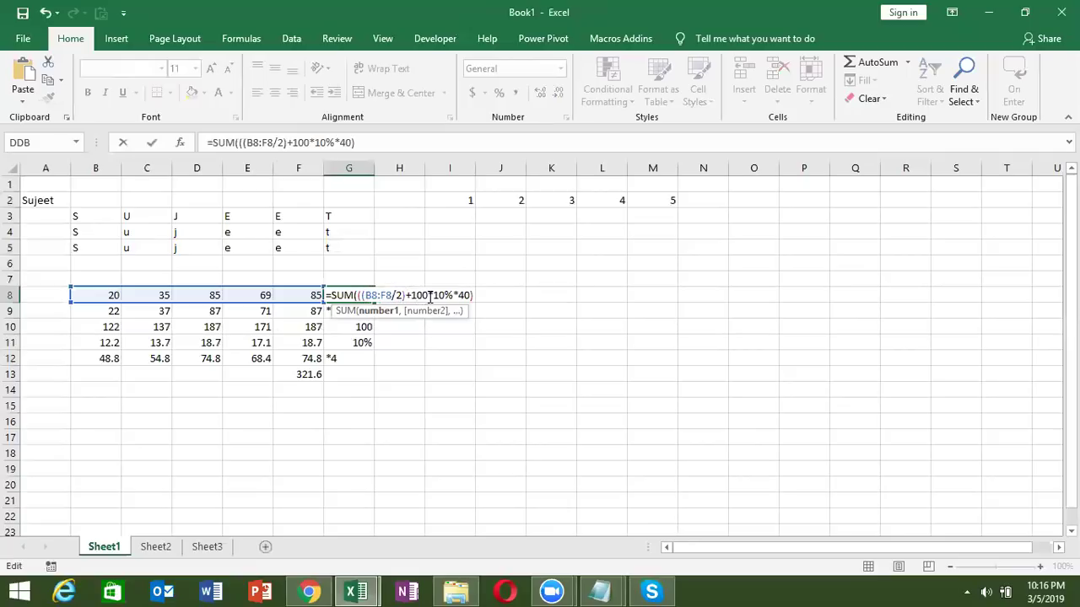
pyautogui.click(430, 295)
pyautogui.write(')')
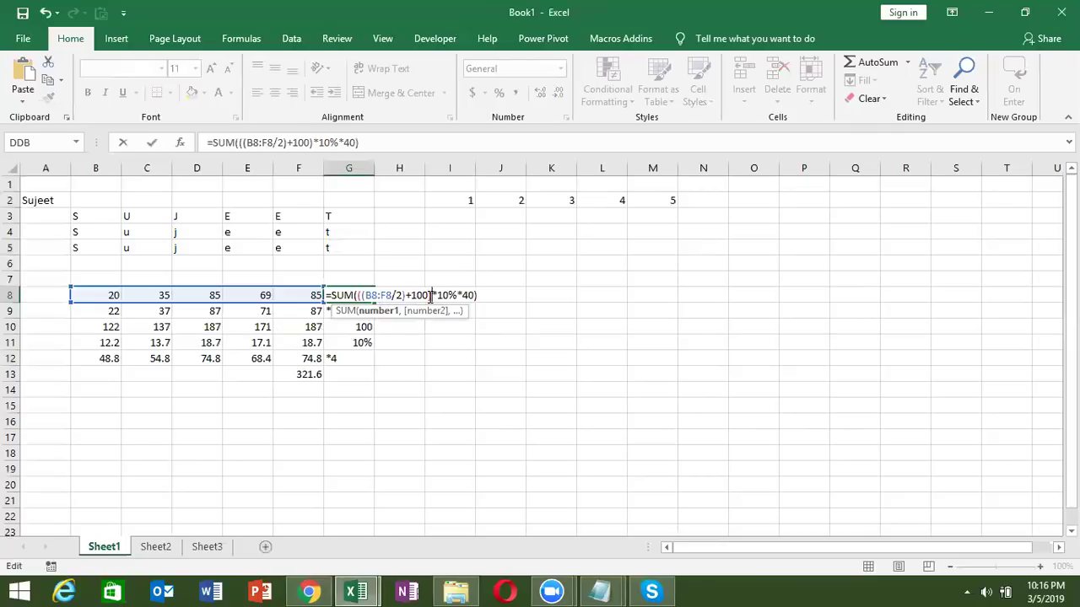
pyautogui.click(366, 295)
pyautogui.write('(')
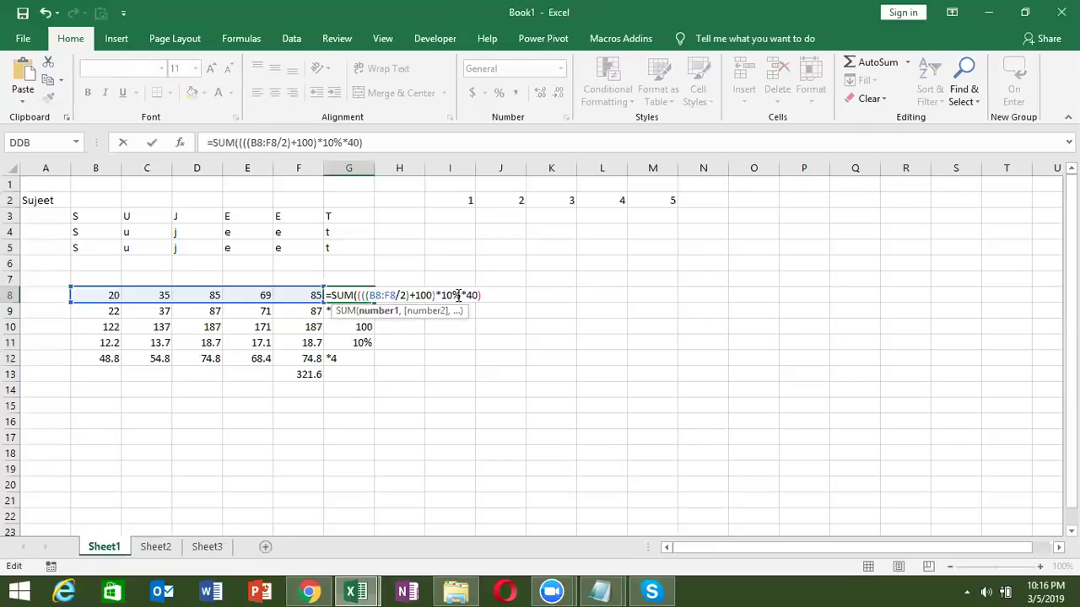
pyautogui.click(458, 296)
pyautogui.write(')')
pyautogui.hotkey('ctrl', 'shift', 'Return')
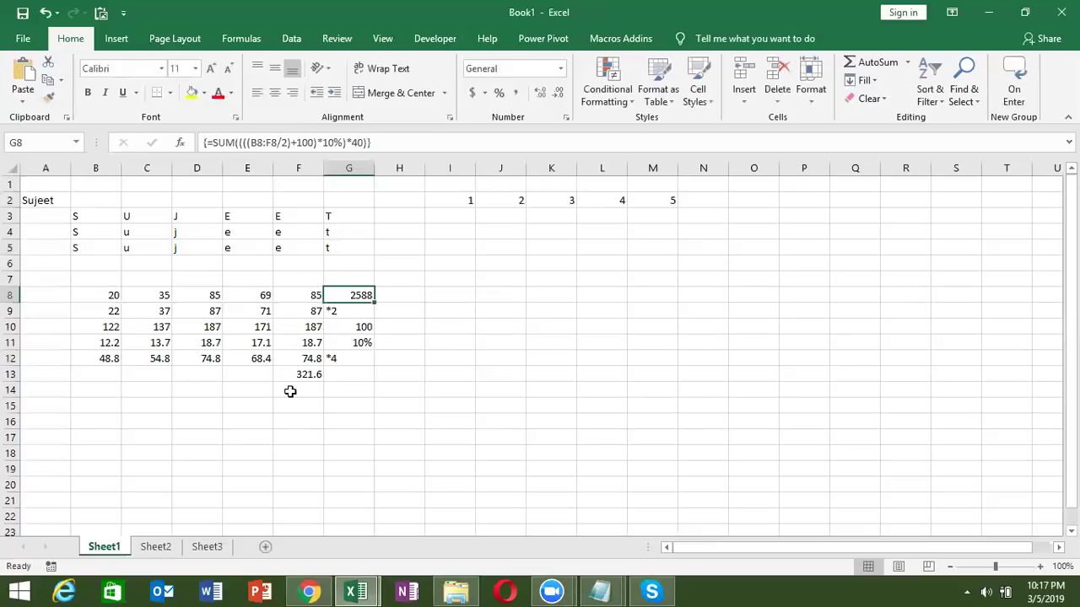
pyautogui.click(360, 145)
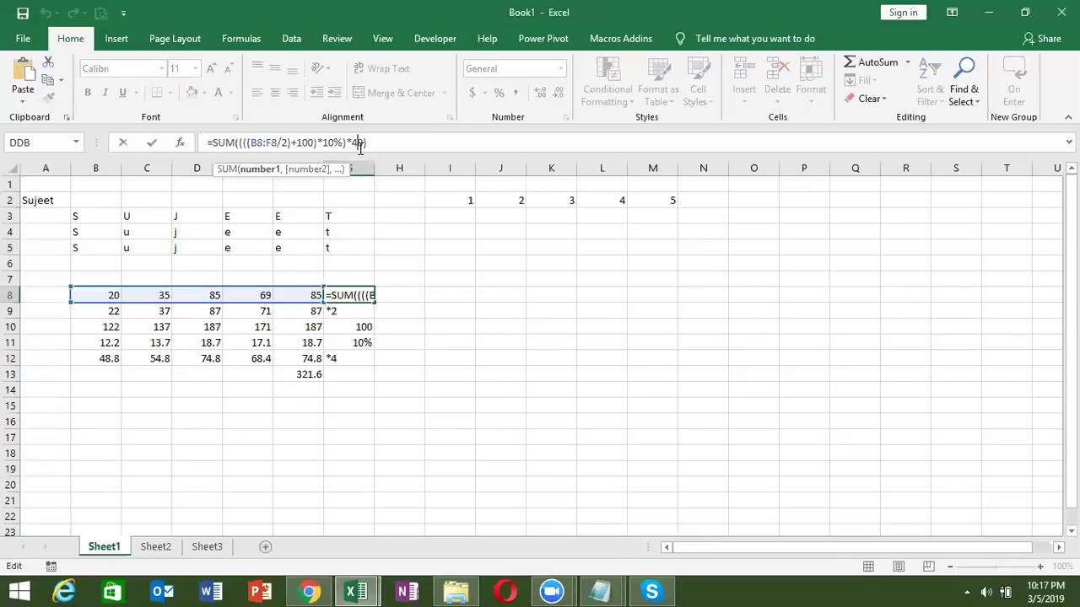
pyautogui.hotkey('ctrl', 'shift', 'Return')
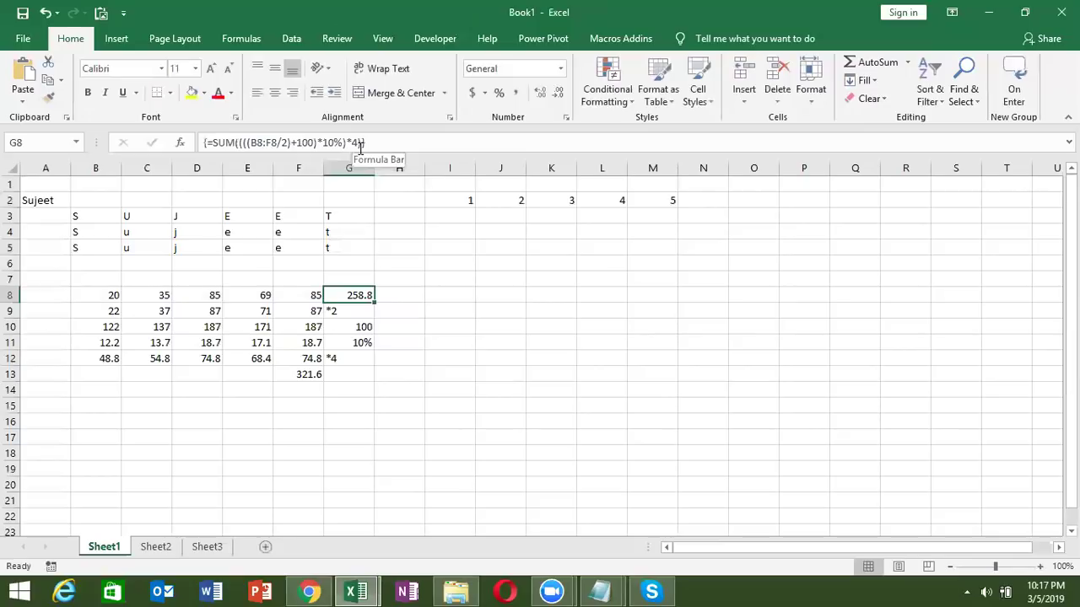
# Review the row 9 helper formulas and change the G9 step note from *2 to /2
pyautogui.click(317, 312)
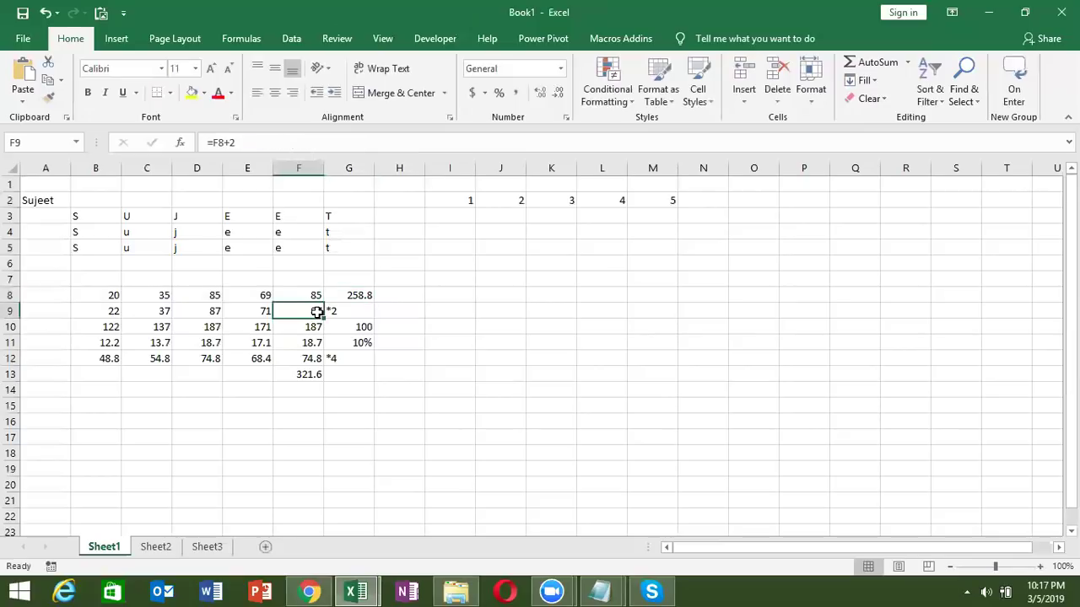
pyautogui.click(247, 312)
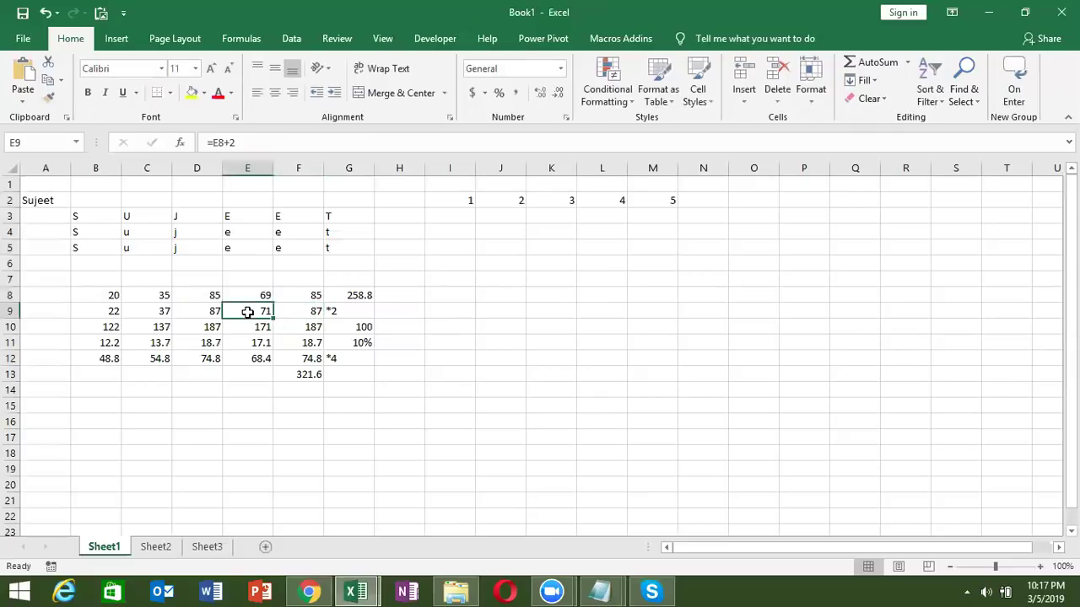
pyautogui.click(132, 313)
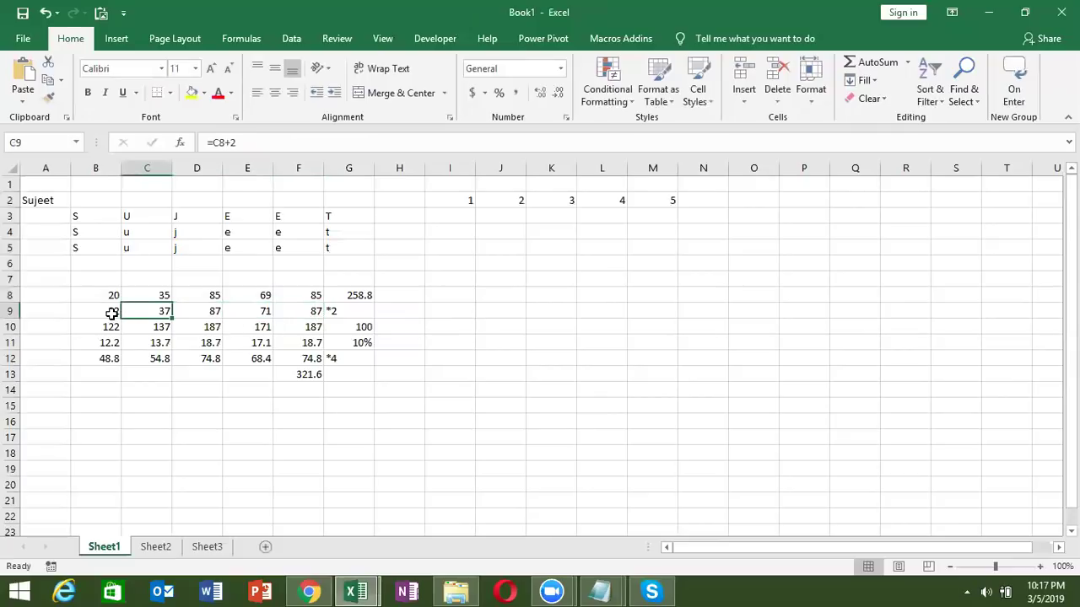
pyautogui.click(111, 312)
pyautogui.click(335, 312)
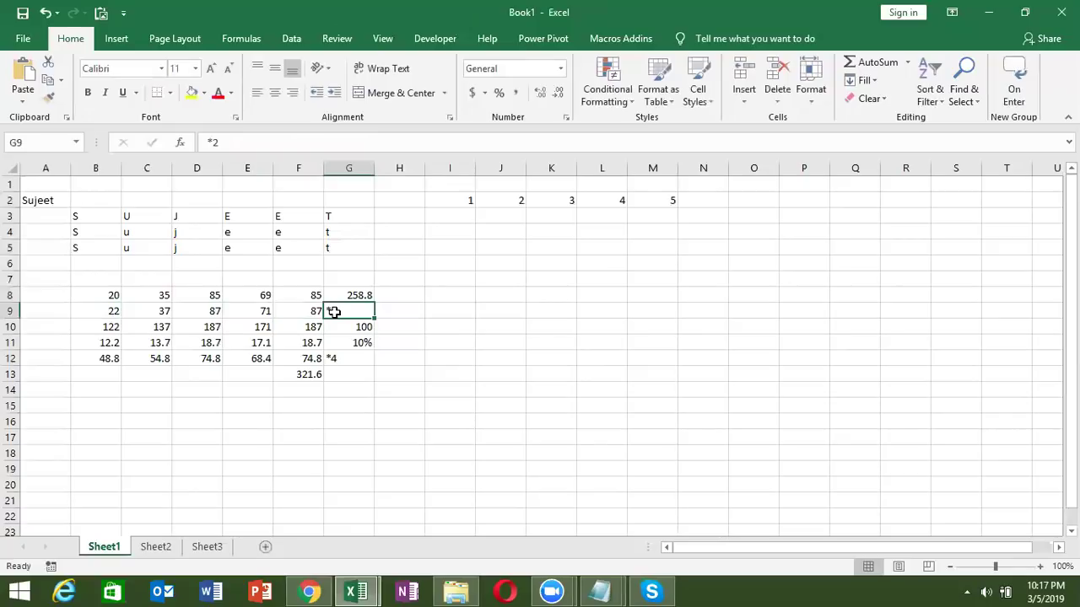
pyautogui.doubleClick(335, 312)
pyautogui.press('BackSpace')
pyautogui.press('BackSpace')
pyautogui.write('/2')
pyautogui.press('Return')
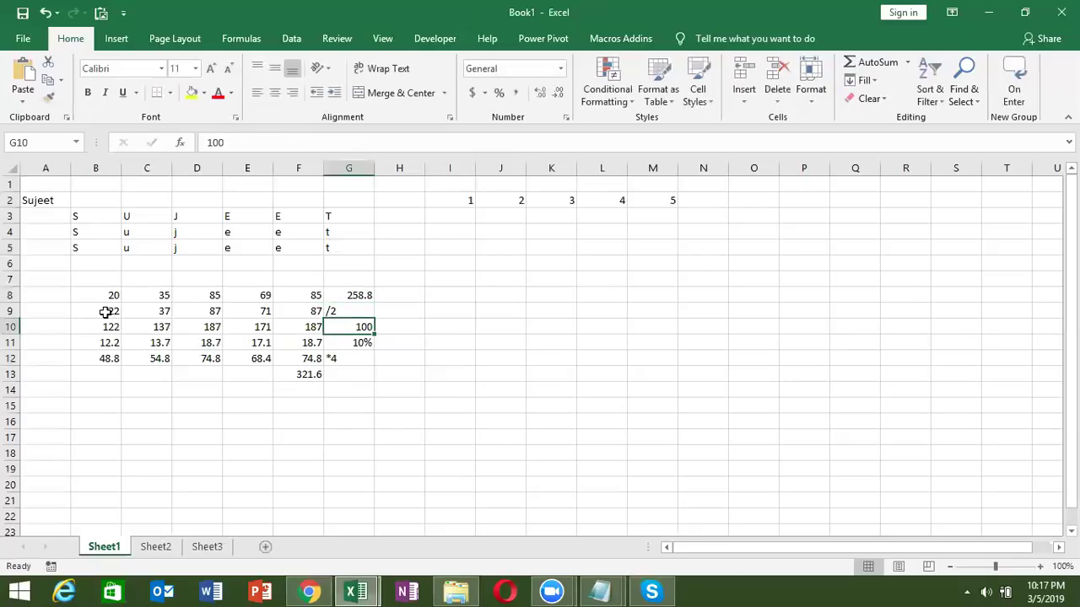
# Change B9 to =B8/2 and fill it right across C9:F9
pyautogui.click(108, 313)
pyautogui.write('=B8+2')
pyautogui.moveTo(105, 312); pyautogui.dragTo(278, 312)
pyautogui.click(46, 312)
pyautogui.click(106, 312)
pyautogui.doubleClick(105, 312)
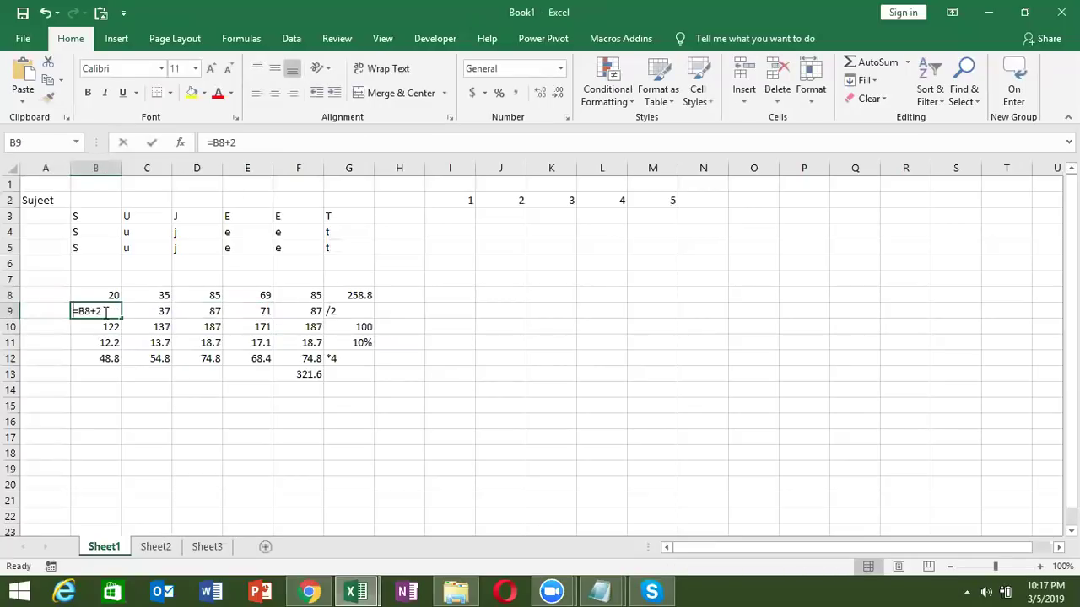
pyautogui.press('BackSpace')
pyautogui.press('BackSpace')
pyautogui.write('/2')
pyautogui.press('Return')
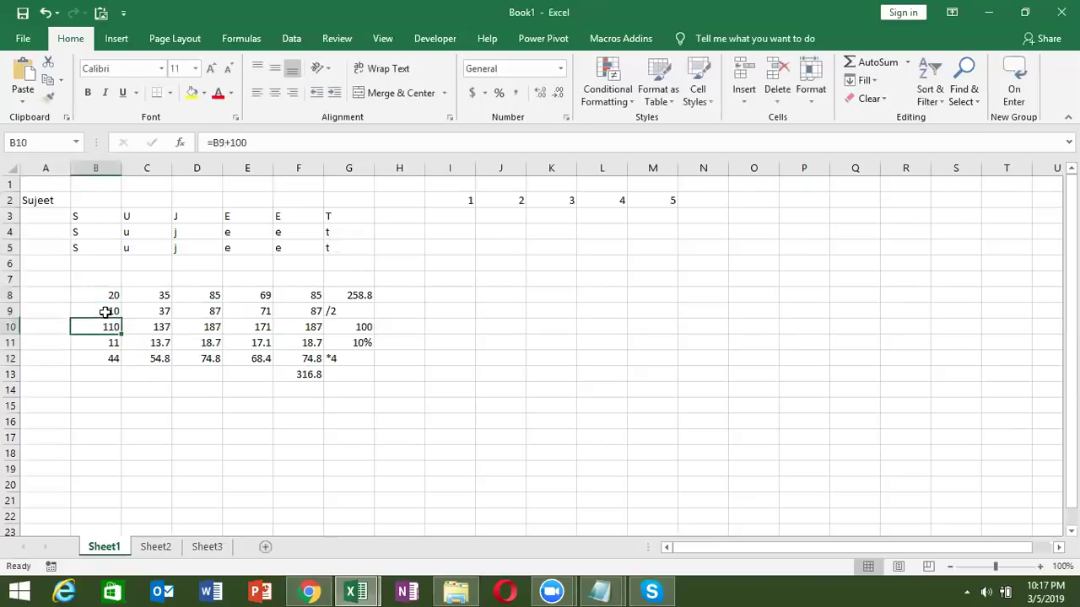
pyautogui.moveTo(106, 312); pyautogui.dragTo(300, 312)
pyautogui.hotkey('ctrl', 'r')
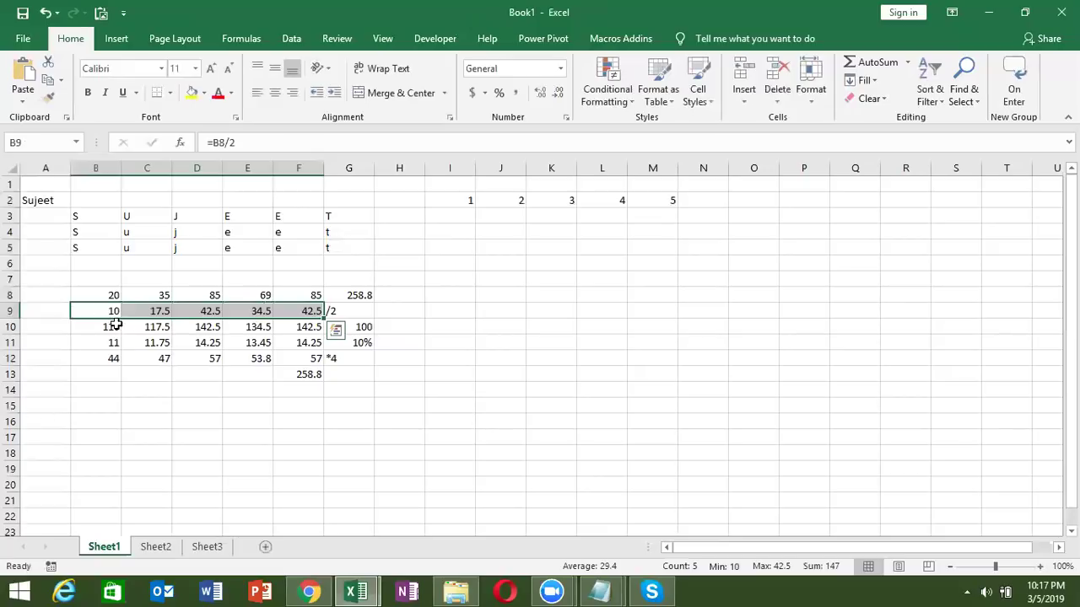
# Recommit G8 as an array formula so its 258.8 matches the helper total
pyautogui.moveTo(108, 310)
pyautogui.mouseDown()
pyautogui.moveTo(199, 321)
pyautogui.moveTo(295, 364)
pyautogui.mouseUp()
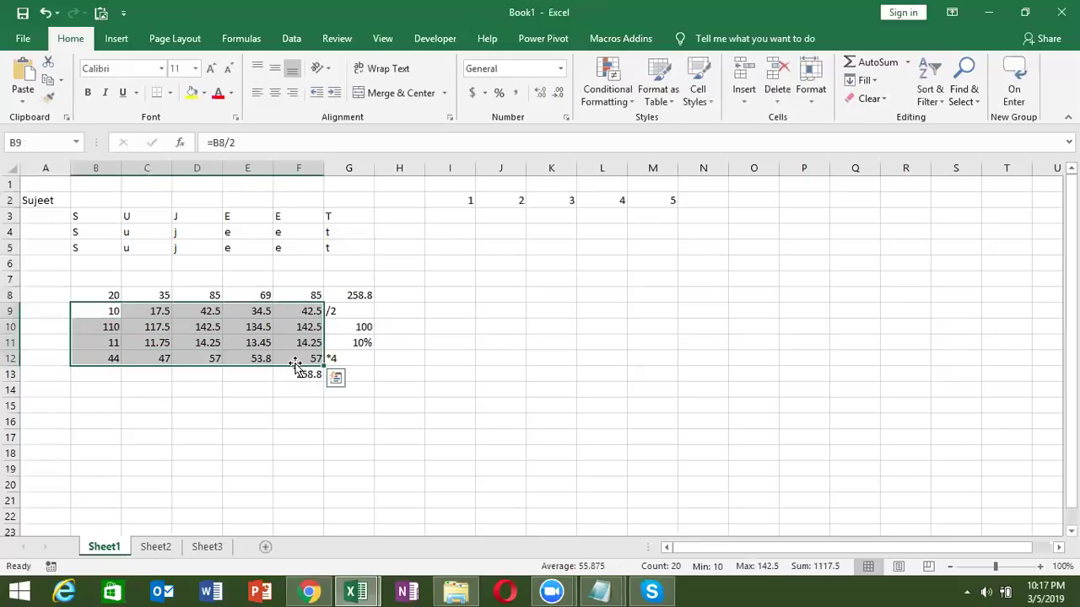
pyautogui.doubleClick(358, 296)
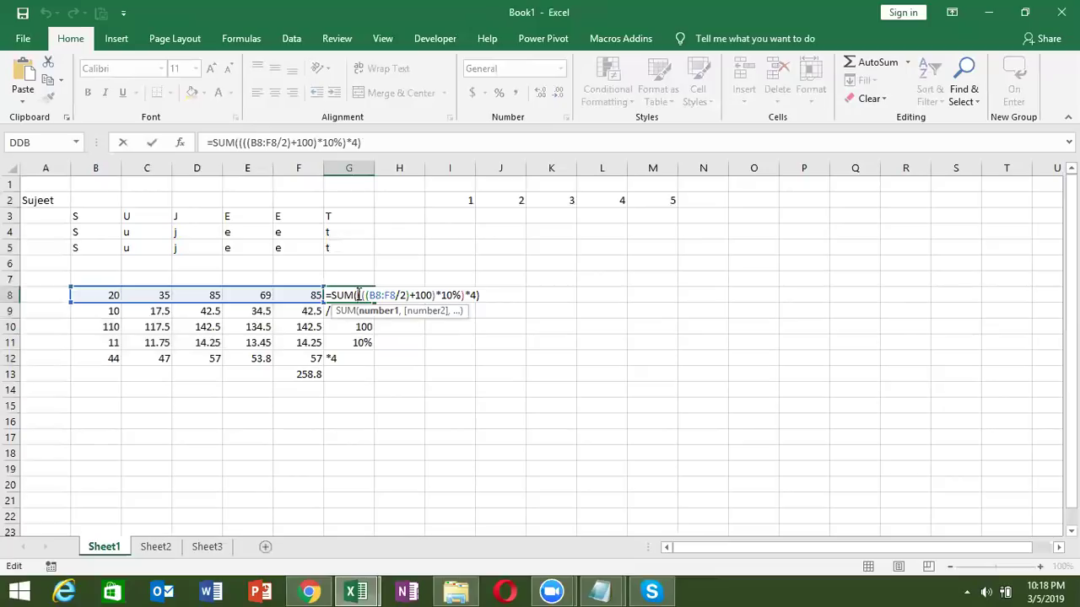
pyautogui.hotkey('ctrl', 'shift', 'Return')
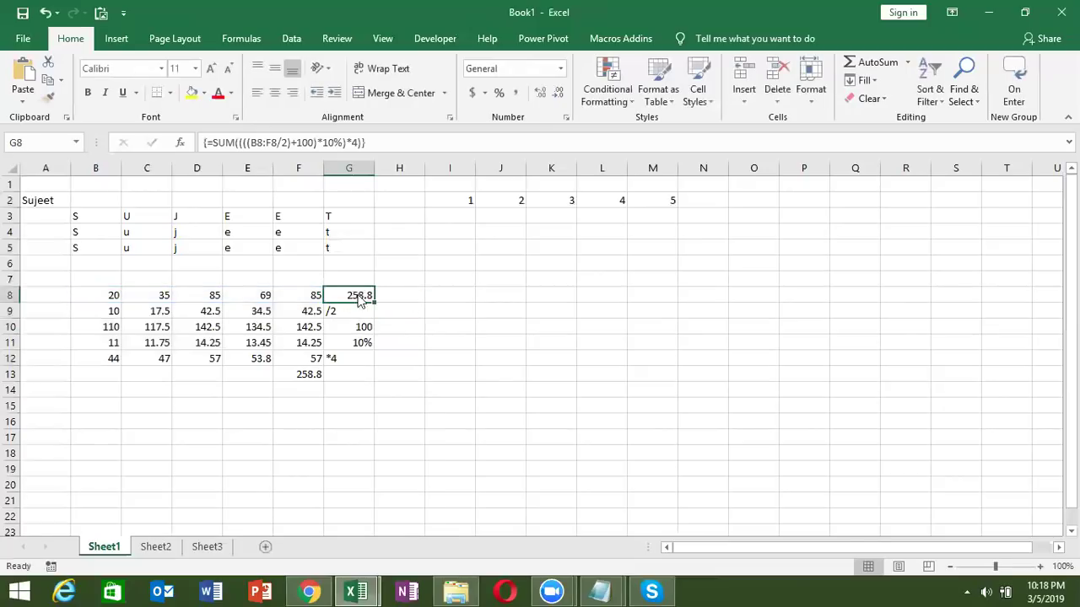
pyautogui.press('super+d')
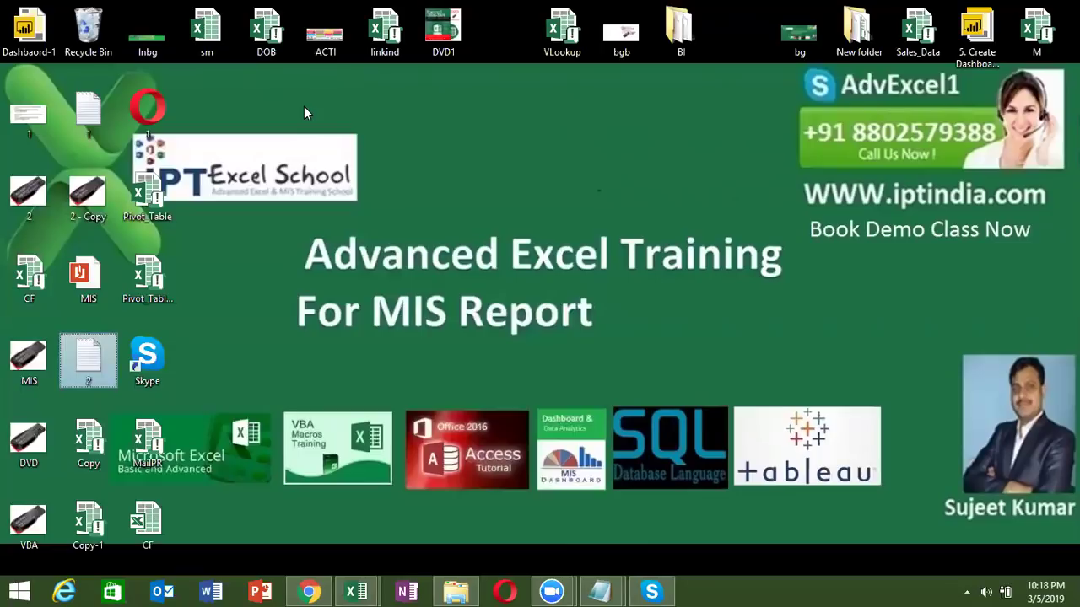
pyautogui.click(305, 112)
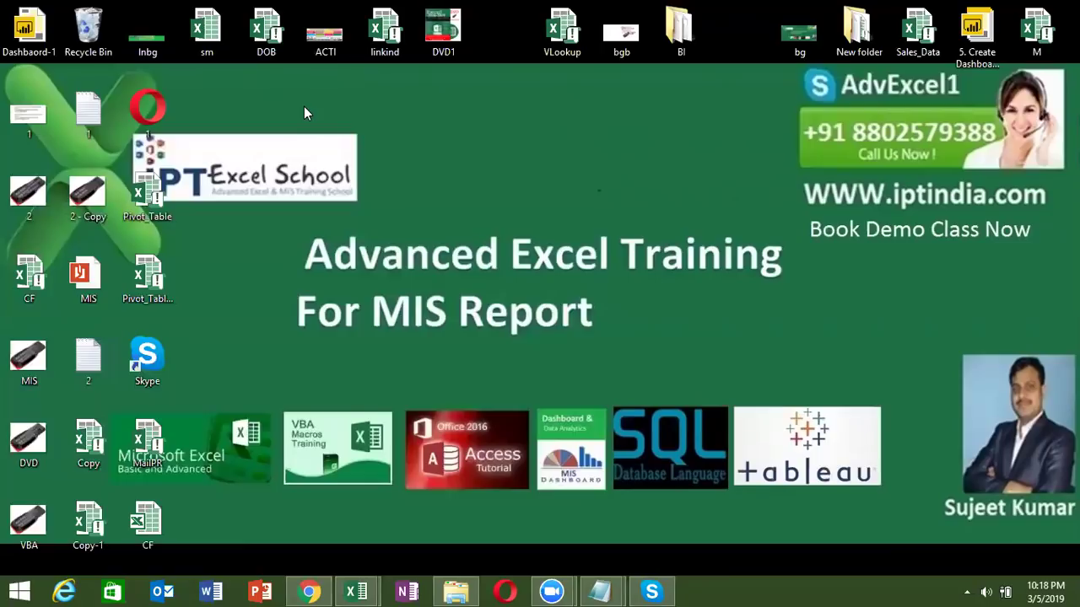